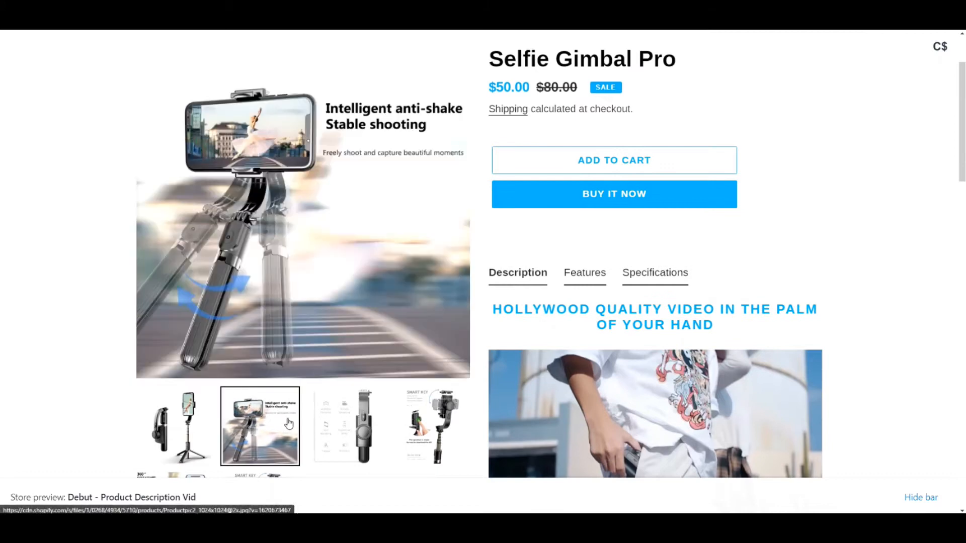
Browse the Selfie Gimbal Pro gallery images on the store page and play the product description video.
left_click(346, 433)
left_click(431, 426)
scroll(431, 426, "down", 1)
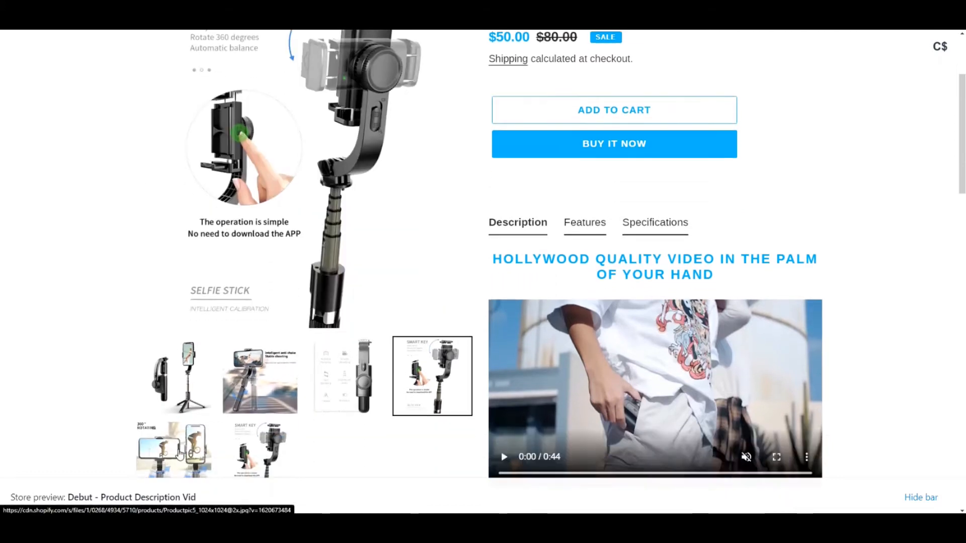
left_click(174, 449)
scroll(834, 280, "up", 1)
scroll(558, 367, "down", 3)
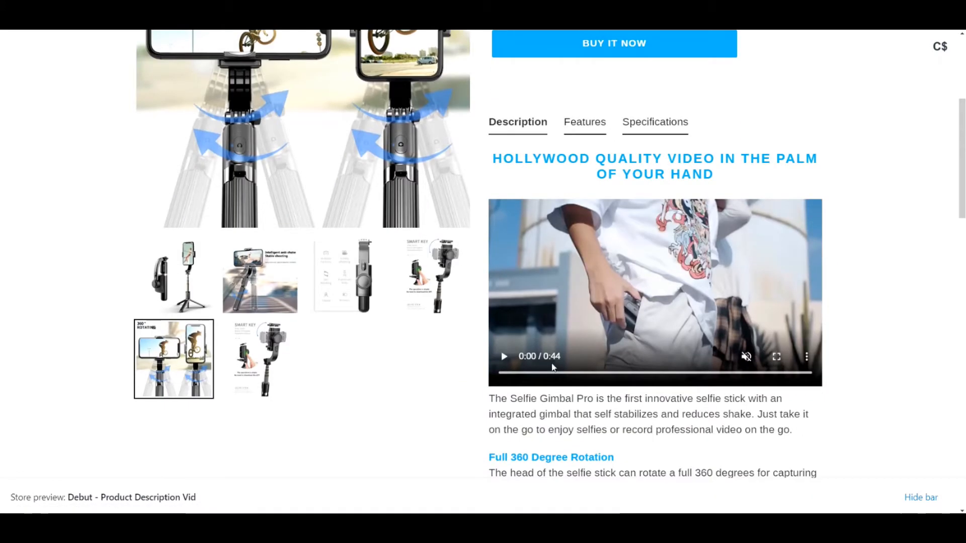
left_click(503, 357)
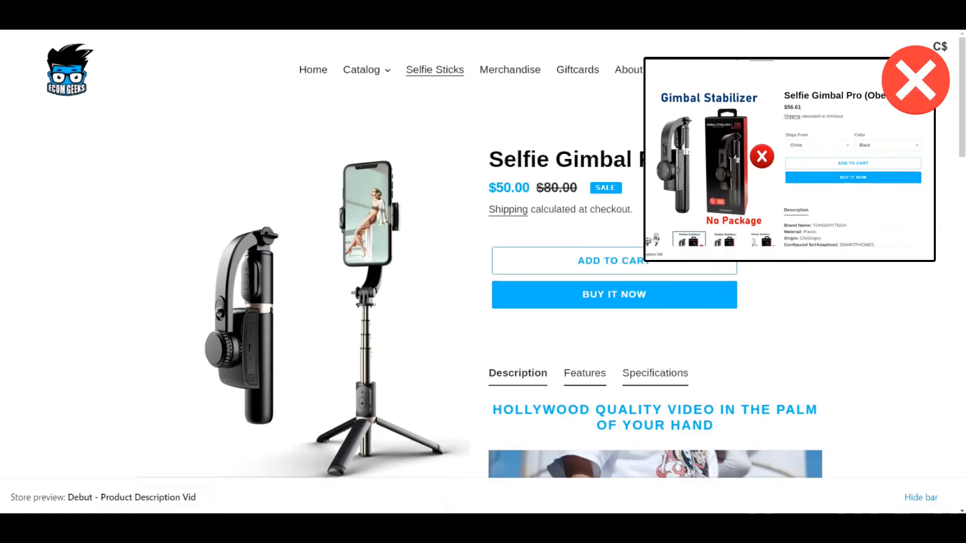
Review the Selfie Gimbal Pro product page again, viewing its gallery photos through the 360-degree rotation image and the description below.
scroll(396, 167, "down", 2)
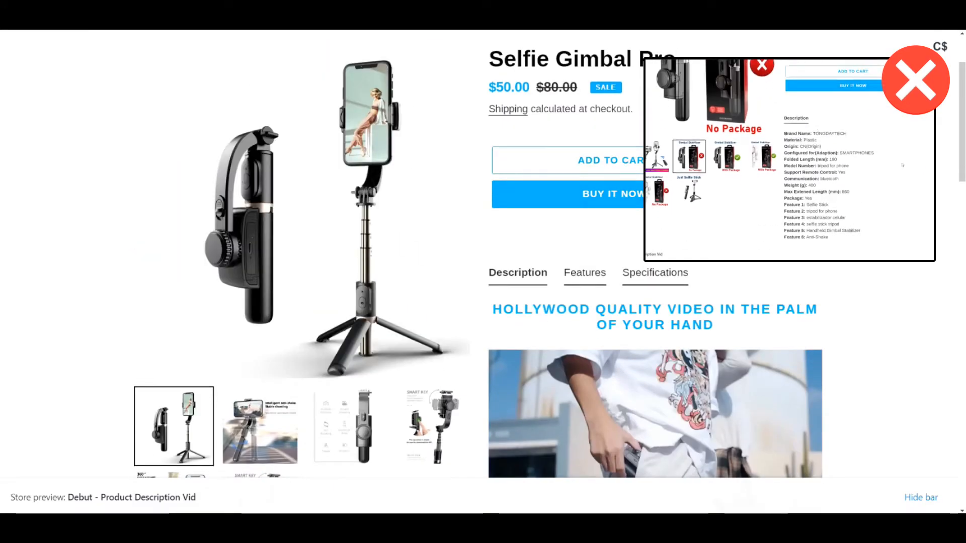
scroll(329, 159, "down", 1)
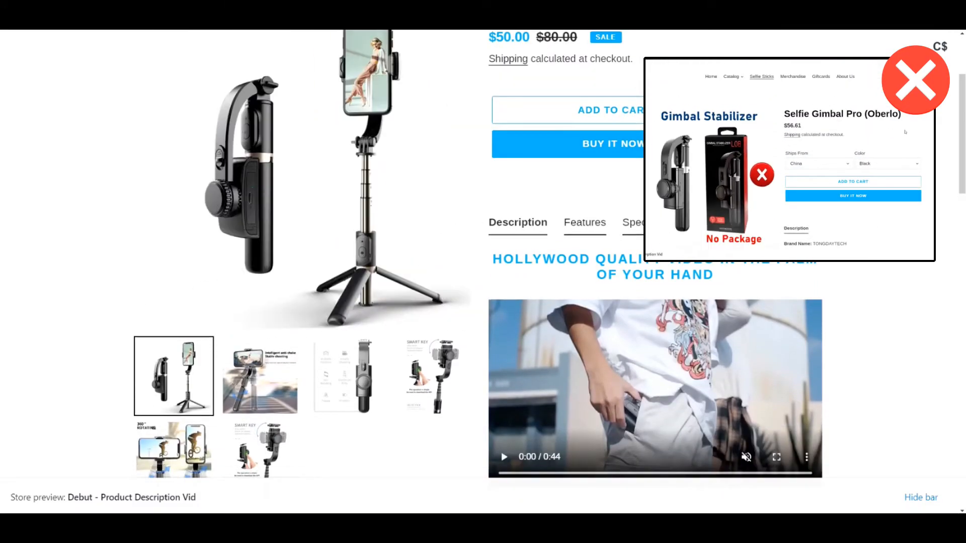
scroll(297, 421, "down", 2)
scroll(297, 421, "up", 3)
left_click(289, 425)
left_click(346, 434)
left_click(423, 434)
scroll(144, 383, "down", 1)
left_click(171, 448)
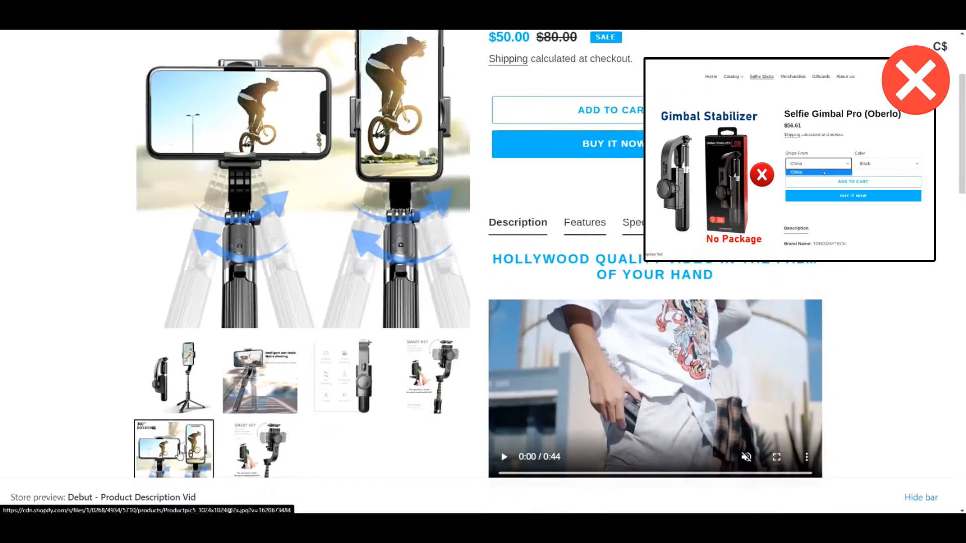
scroll(826, 281, "down", 2)
scroll(826, 281, "down", 1)
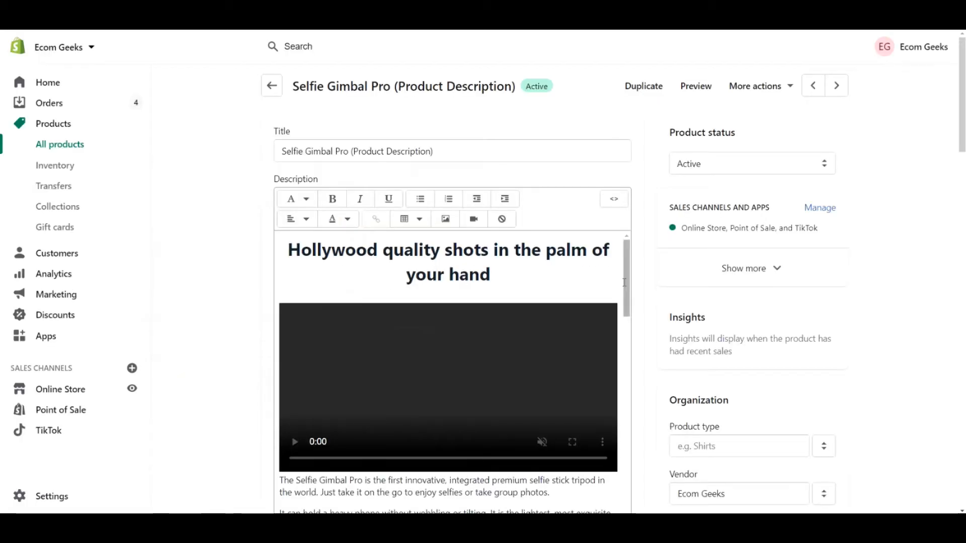
Look through the Selfie Gimbal Pro description in the product editor and view the main product photo enlarged.
left_click_drag(623, 282, 627, 317)
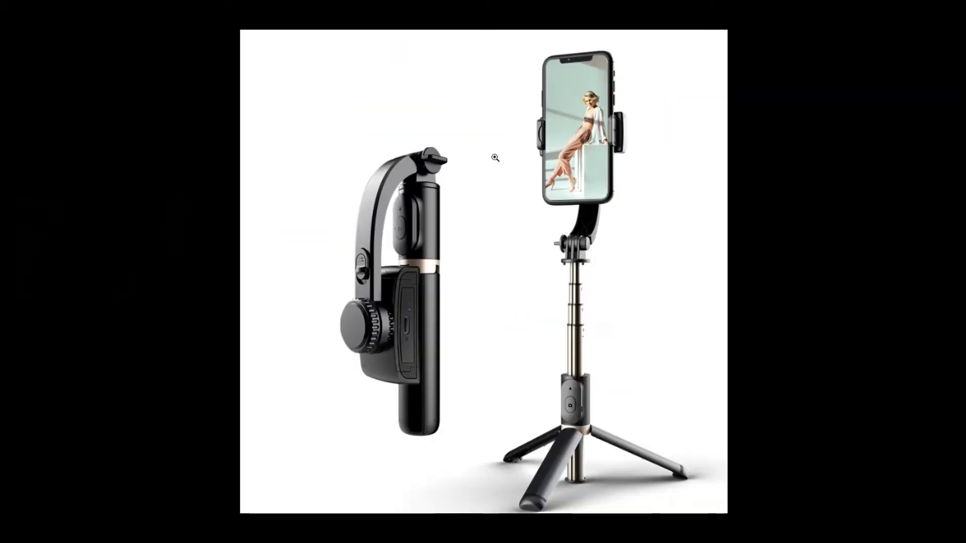
left_click(495, 158)
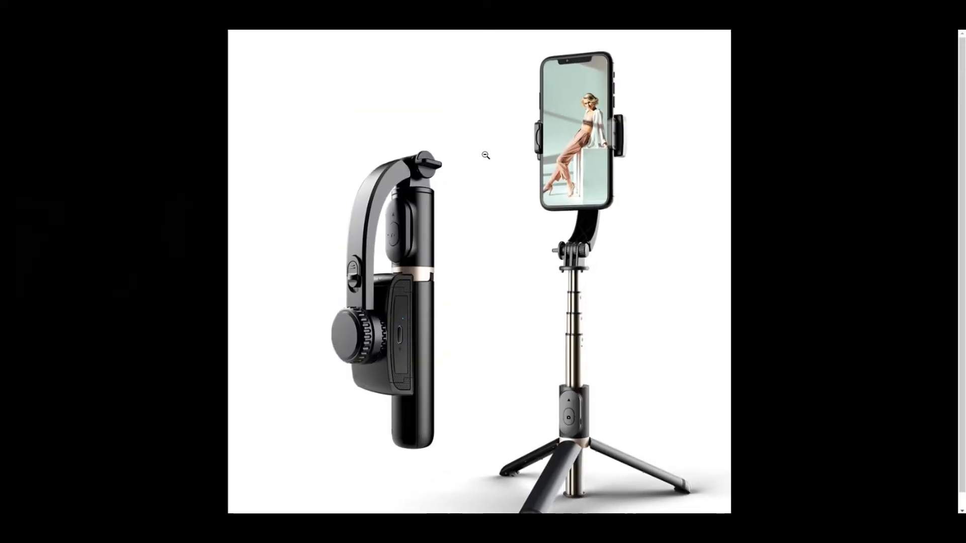
right_click(486, 155)
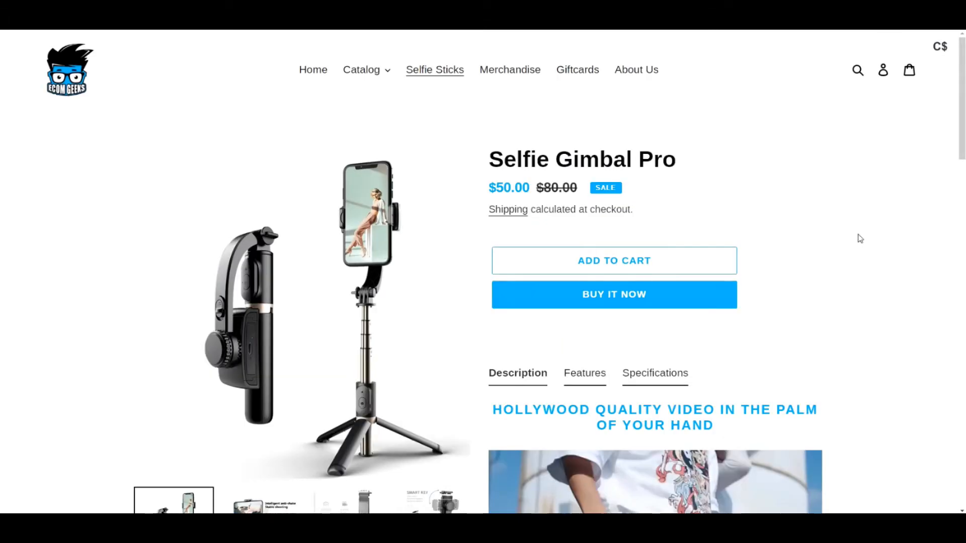
Read the Selfie Gimbal Pro description on the store page, and browse the Free Trust Badge app's screenshots.
scroll(870, 187, "down", 10)
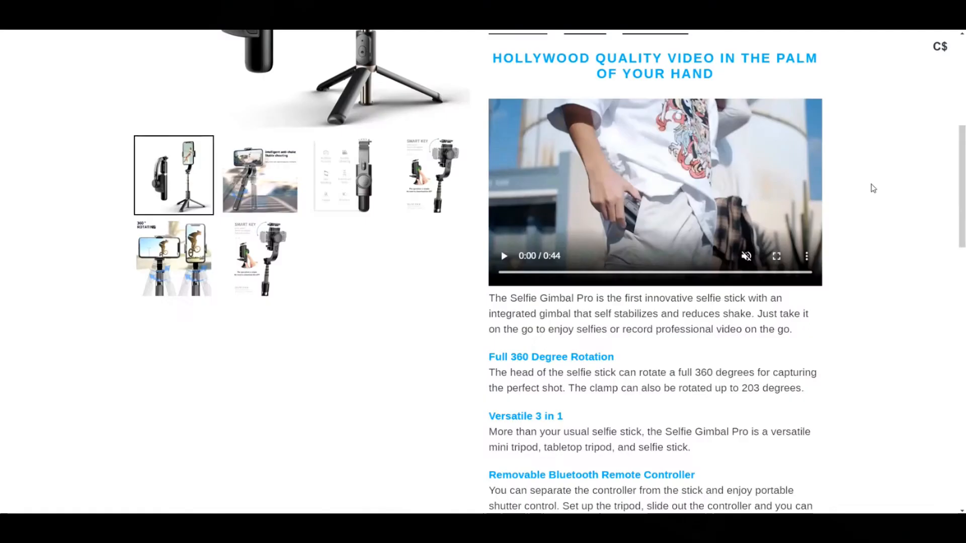
scroll(872, 188, "down", 3)
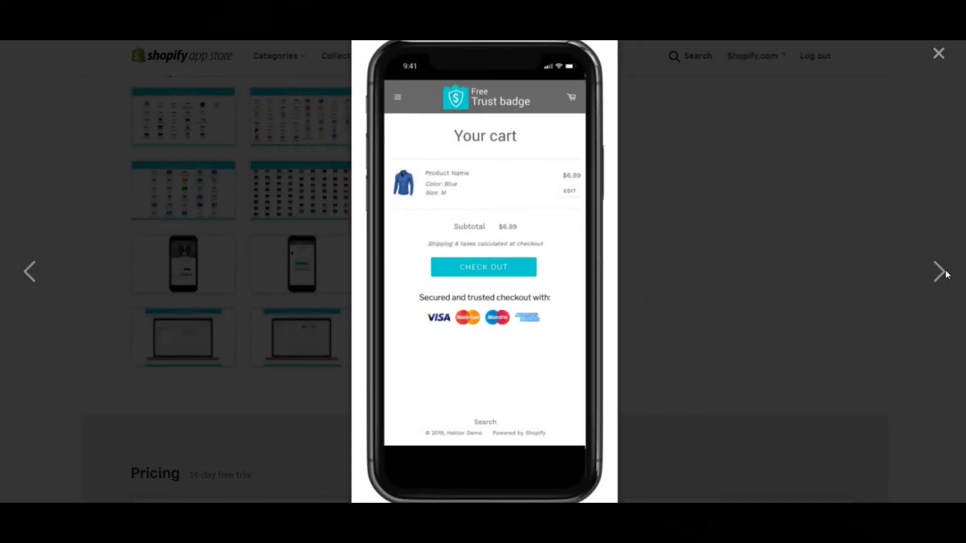
left_click(940, 272)
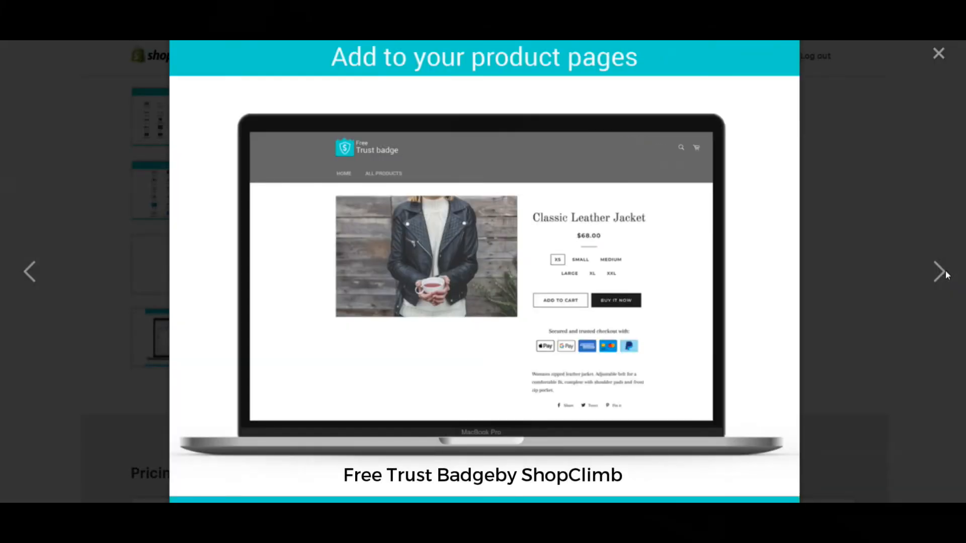
left_click(940, 272)
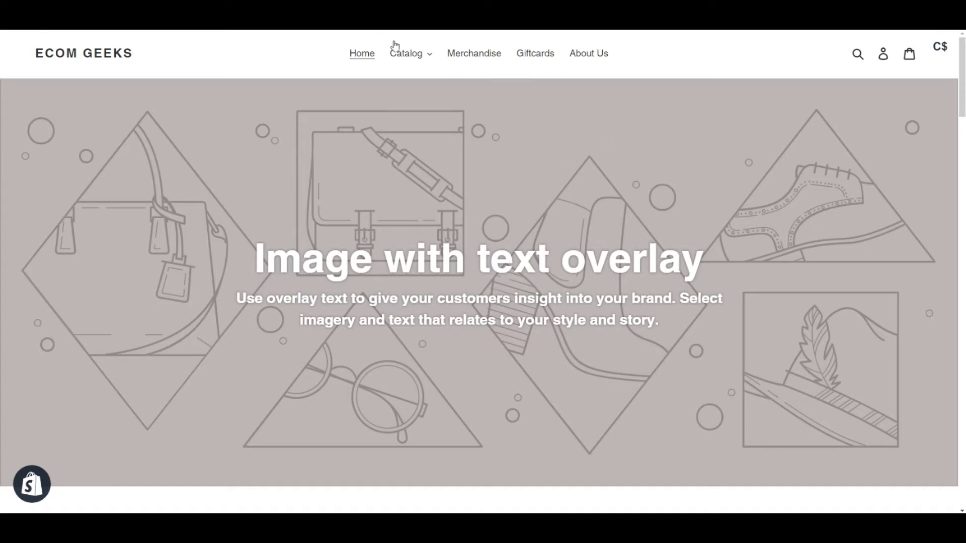
Open the catalog from the Ecom Geeks store's home page.
left_click(406, 57)
left_click(309, 66)
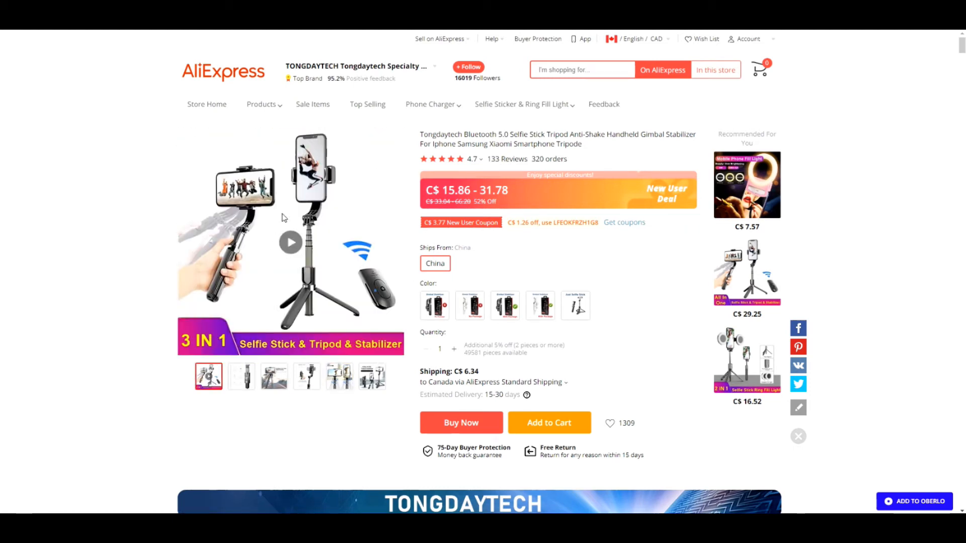
Play the Tongdaytech selfie stick video on its AliExpress listing and skip ahead through the footage.
left_click(291, 243)
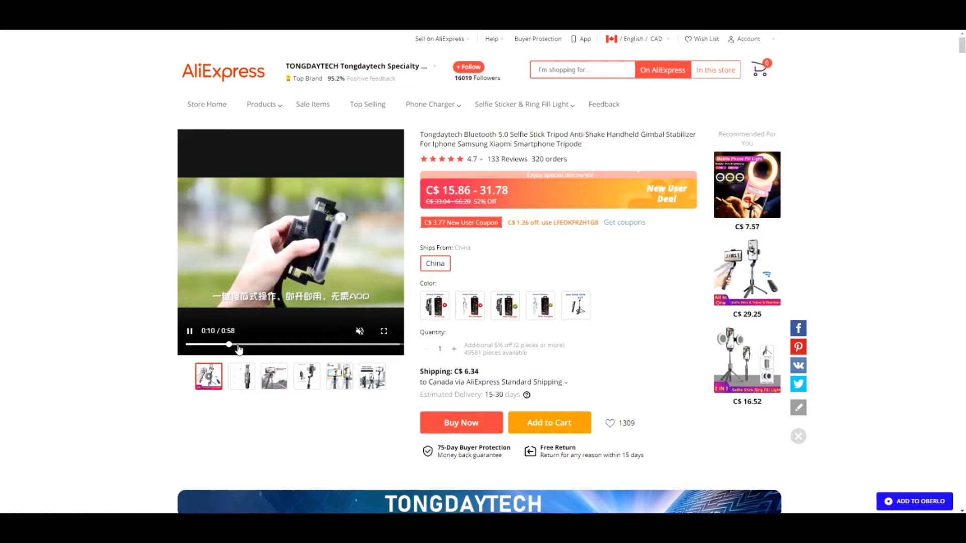
left_click(240, 345)
left_click_drag(242, 346, 316, 345)
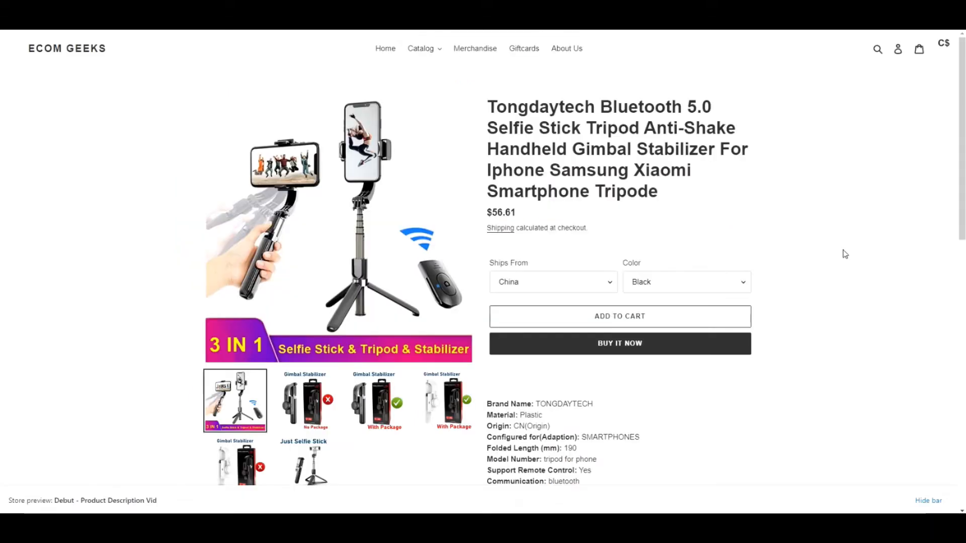
Examine the specification list on the imported Tongdaytech selfie stick product page in the store preview.
scroll(860, 282, "down", 6)
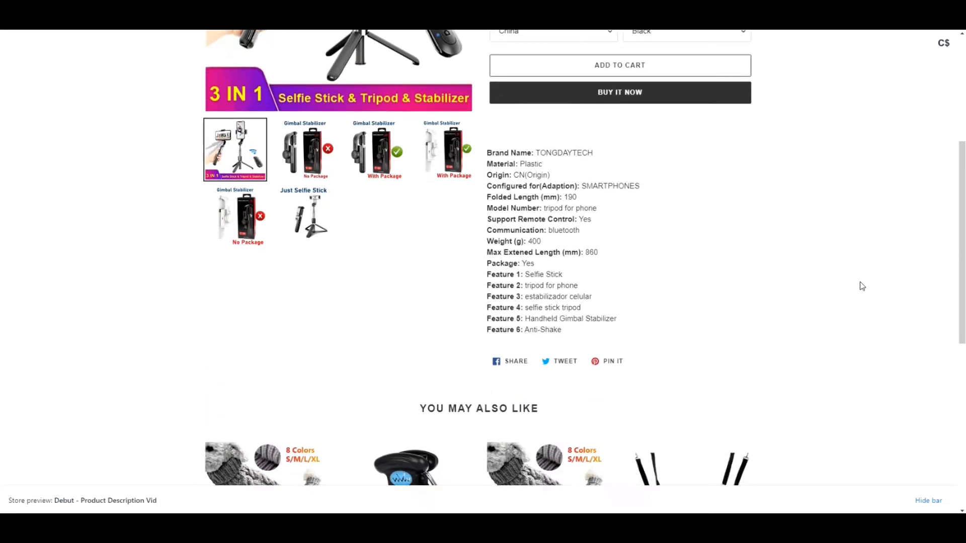
scroll(804, 312, "up", 6)
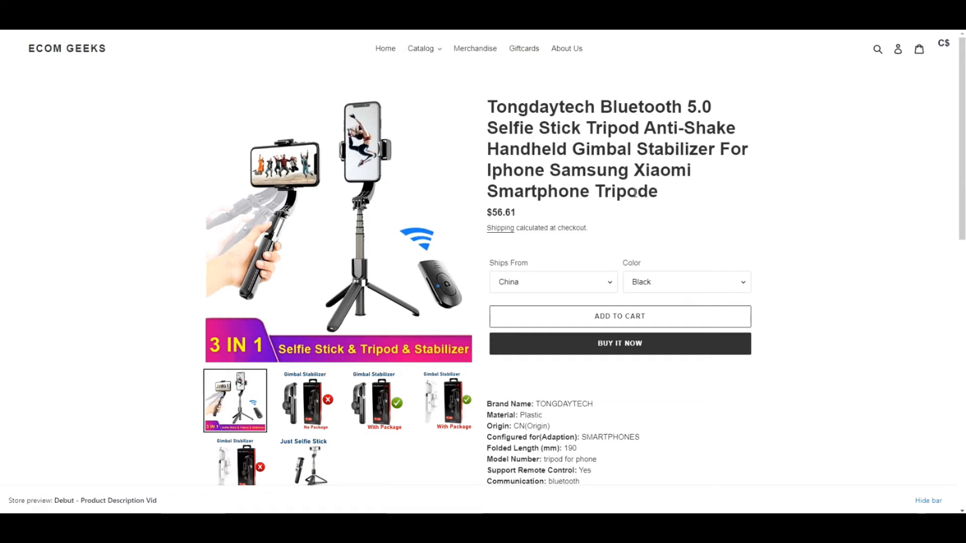
Switch to the Shopify admin, open the editor for the Debut - Product Description Vid theme, and show the Header settings.
left_click(58, 6)
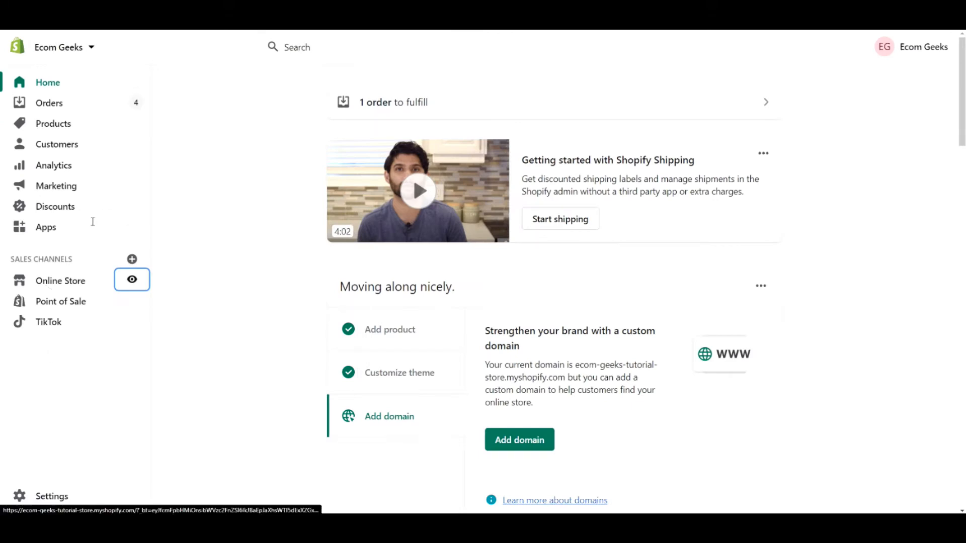
left_click(74, 495)
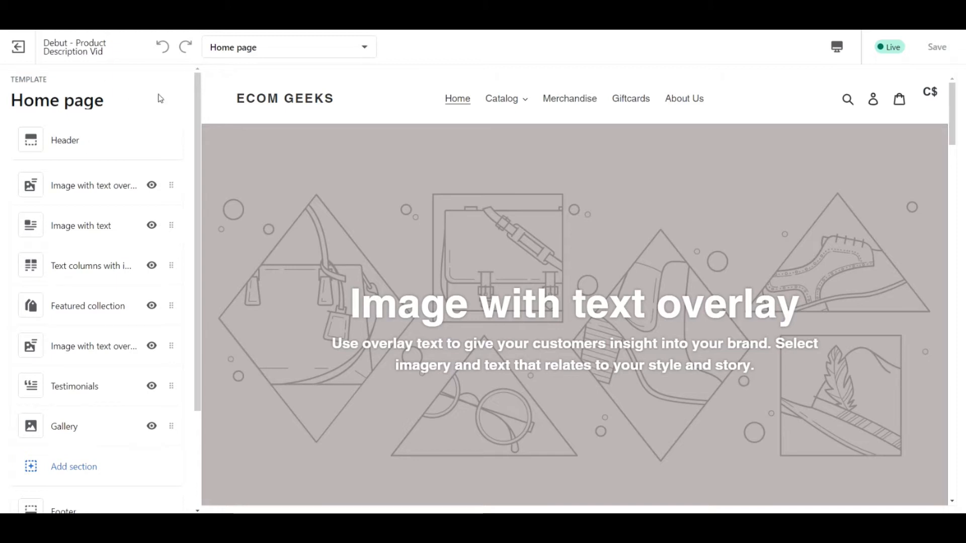
left_click(97, 144)
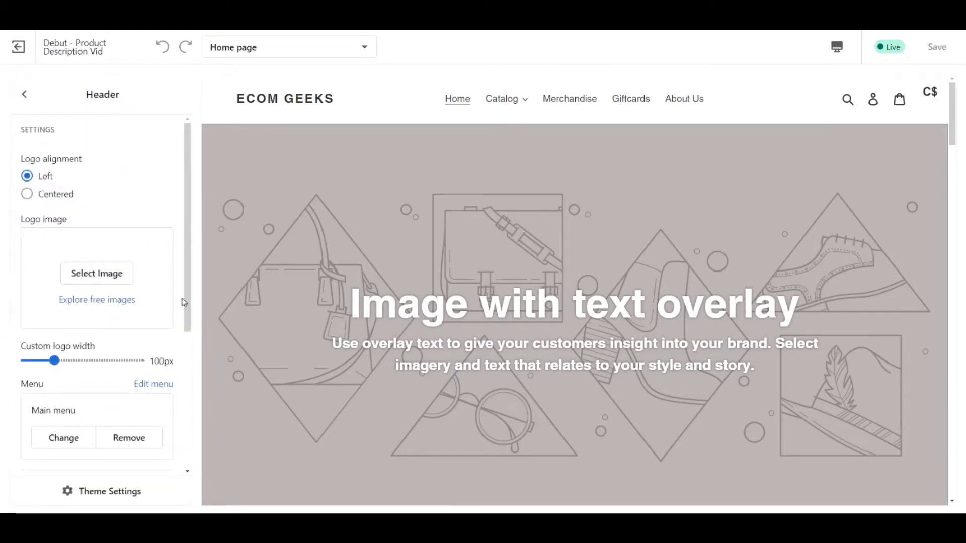
Use the Ecom Geeks face logo from the image library as the header logo image and save the theme.
left_click(111, 274)
scroll(112, 281, "down", 8)
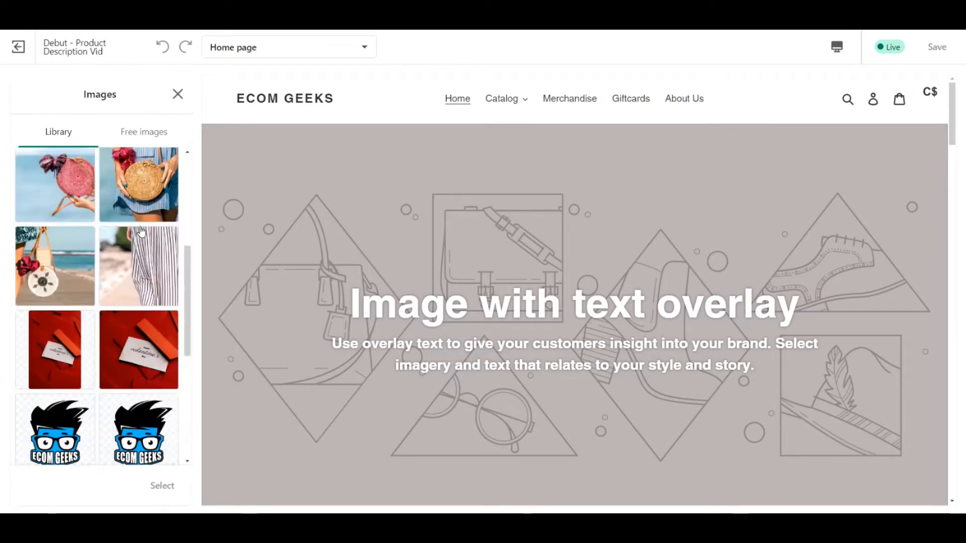
scroll(49, 298, "up", 2)
left_click(49, 297)
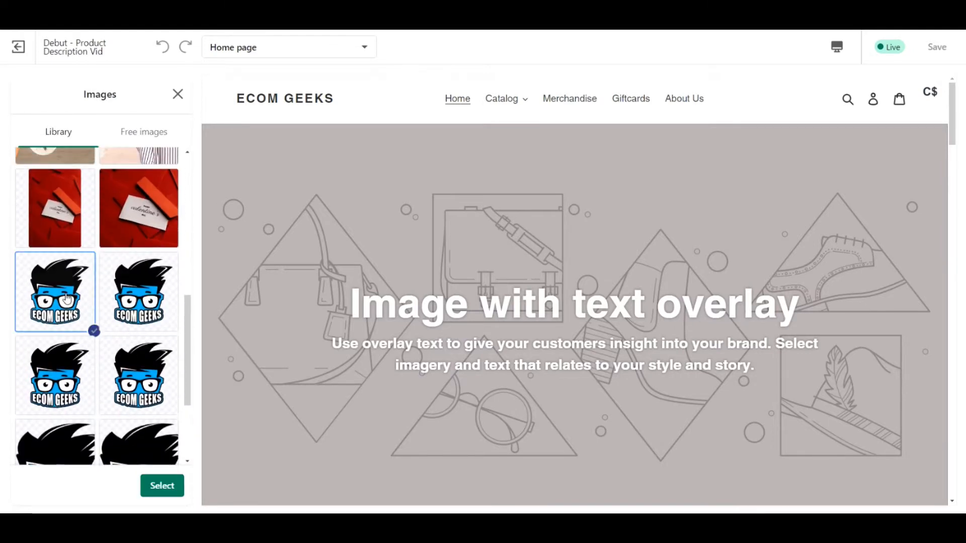
left_click(161, 485)
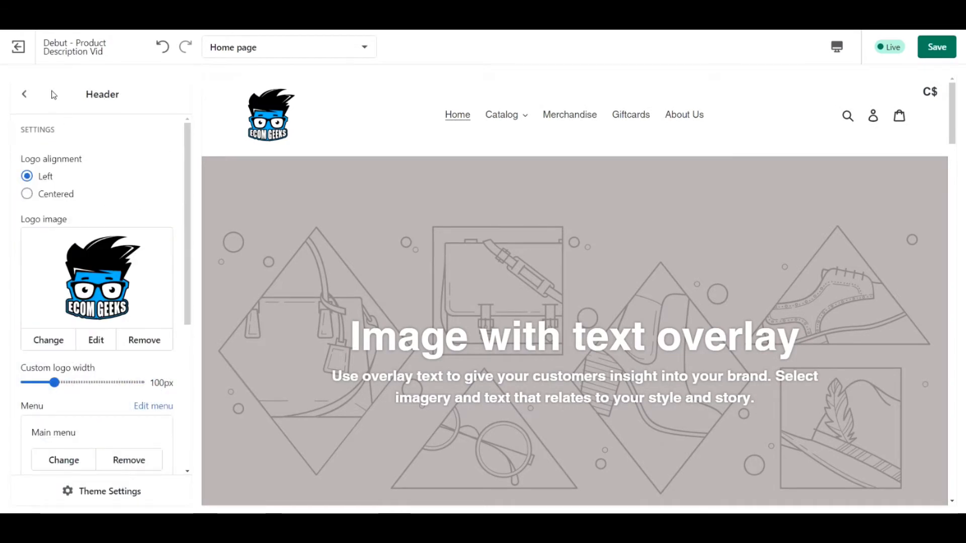
left_click(25, 94)
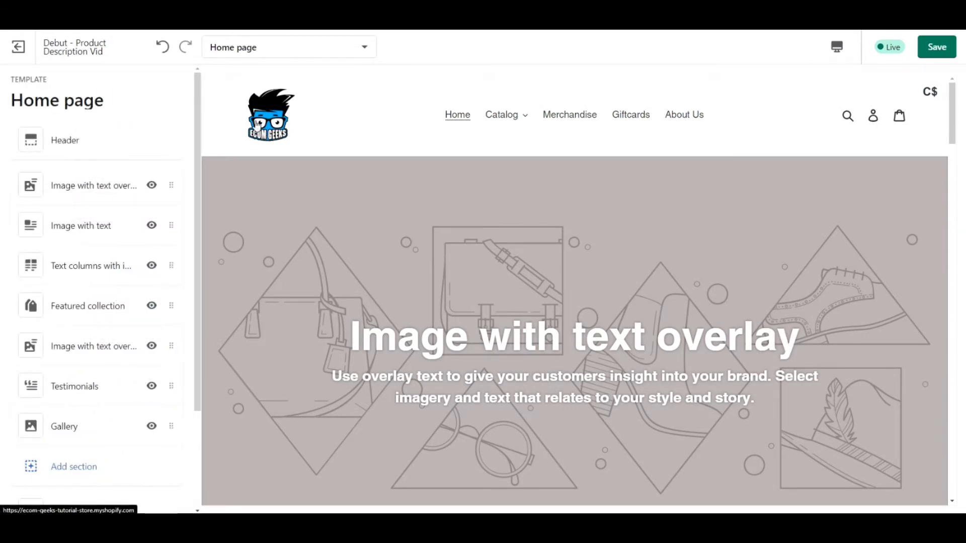
left_click(947, 55)
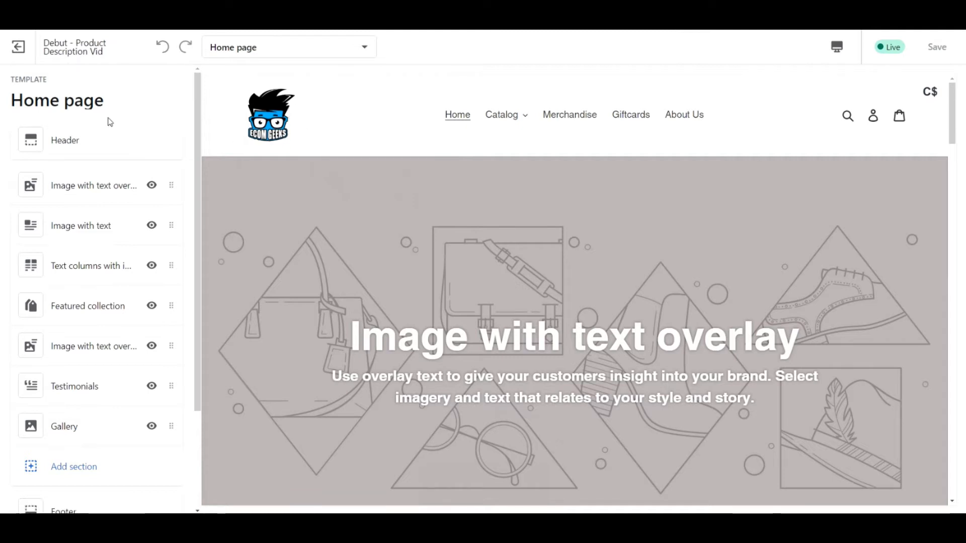
Open the Colors section of the theme settings.
scroll(110, 127, "down", 3)
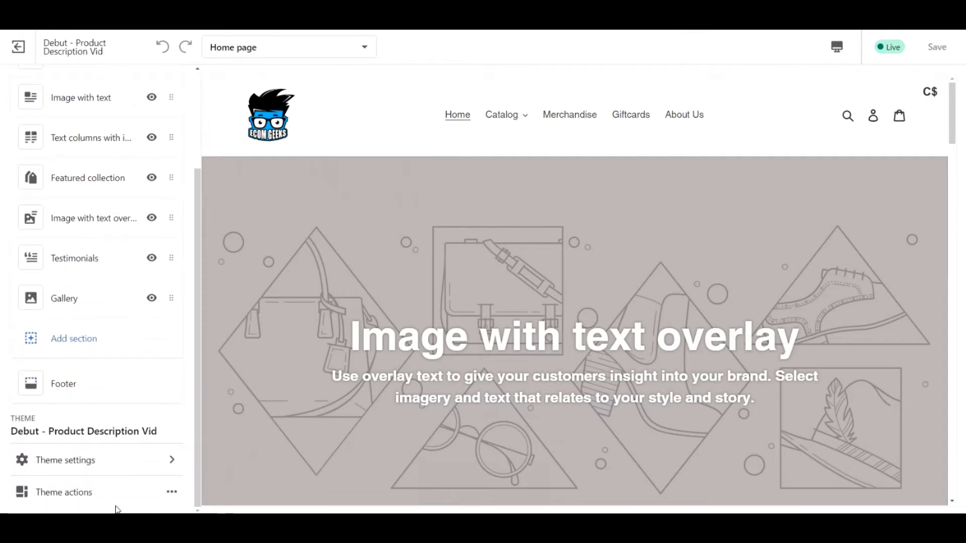
left_click(123, 459)
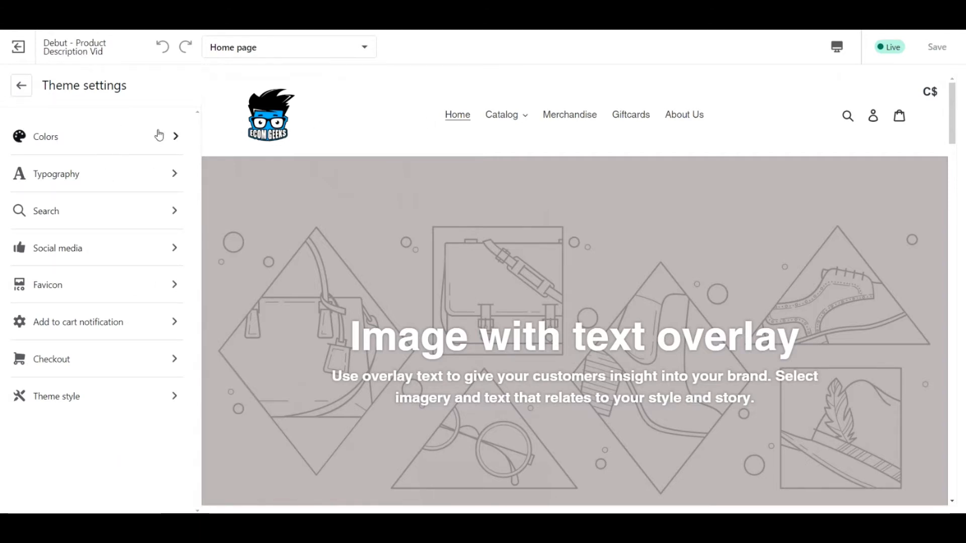
left_click(142, 140)
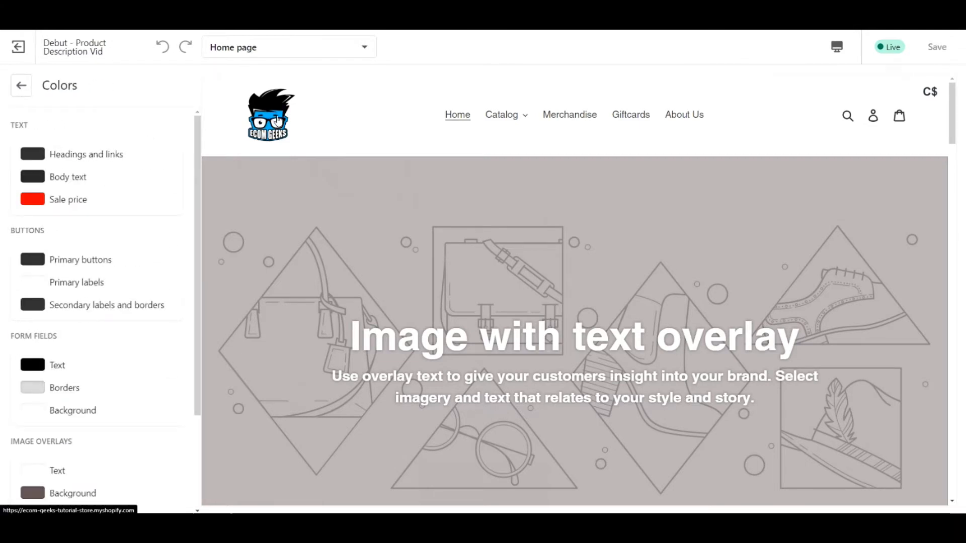
Inspect the header logo in the browser's developer tools, sample its blue as #02adee with the eyedropper, and select the hex code.
right_click(271, 122)
left_click(355, 302)
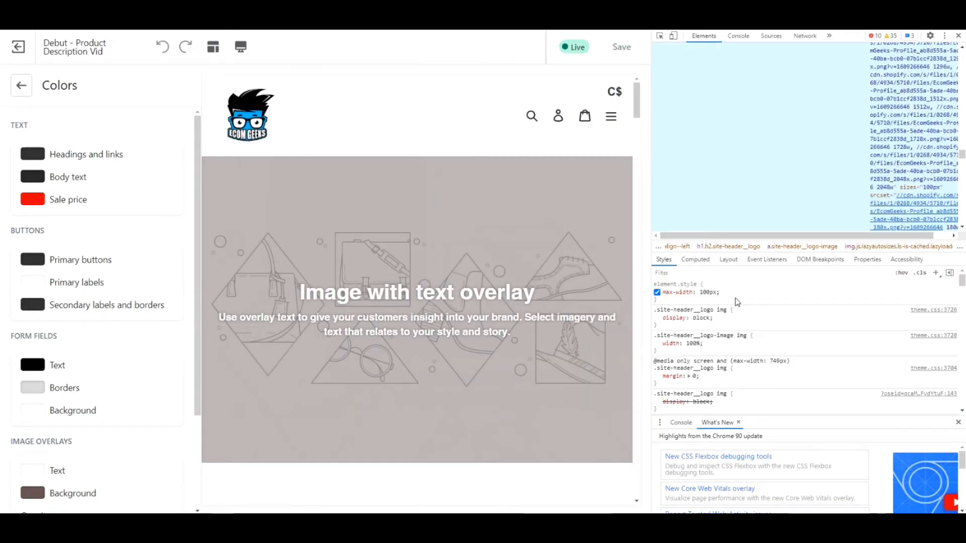
scroll(732, 299, "down", 2)
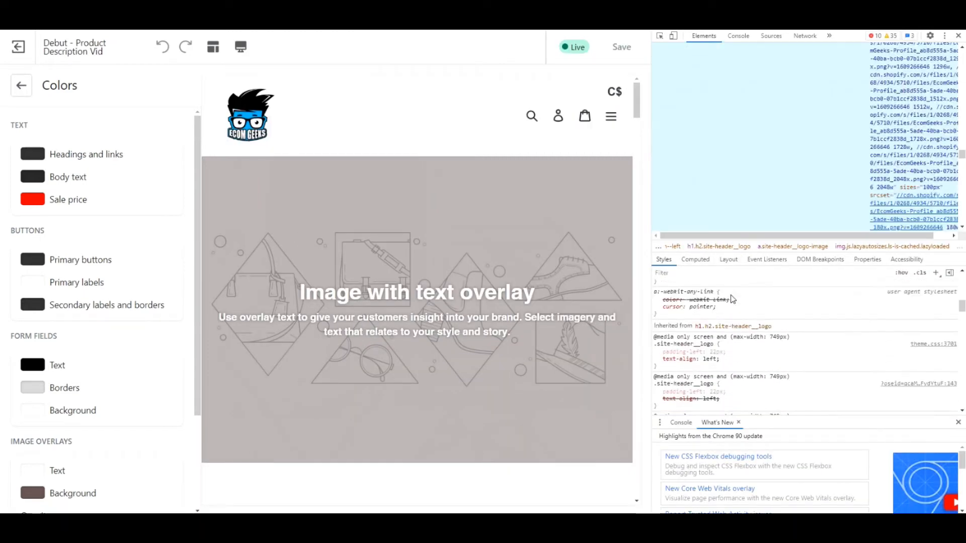
left_click(688, 296)
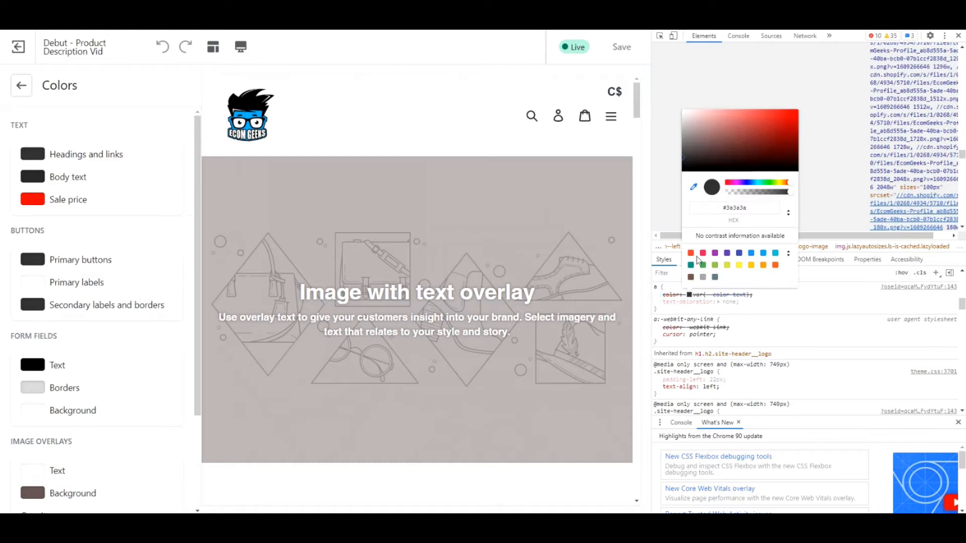
left_click(692, 187)
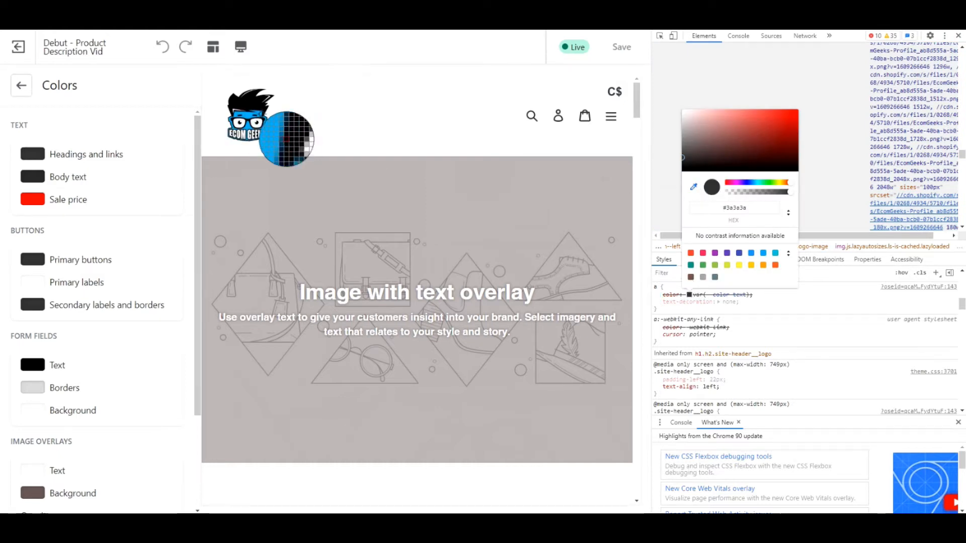
left_click(283, 138)
left_click(755, 206)
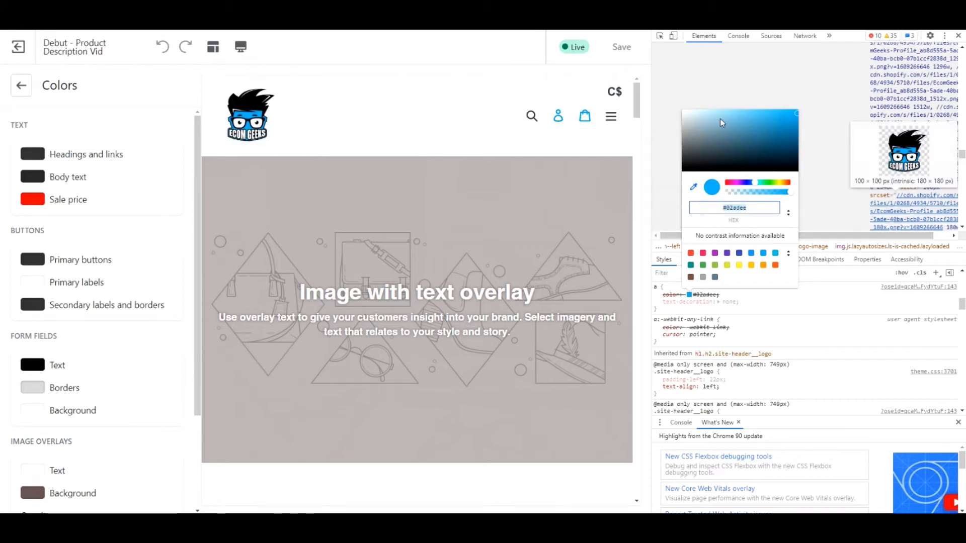
Close the developer tools and set the theme's sale price text color to #02ADEE.
left_click(958, 35)
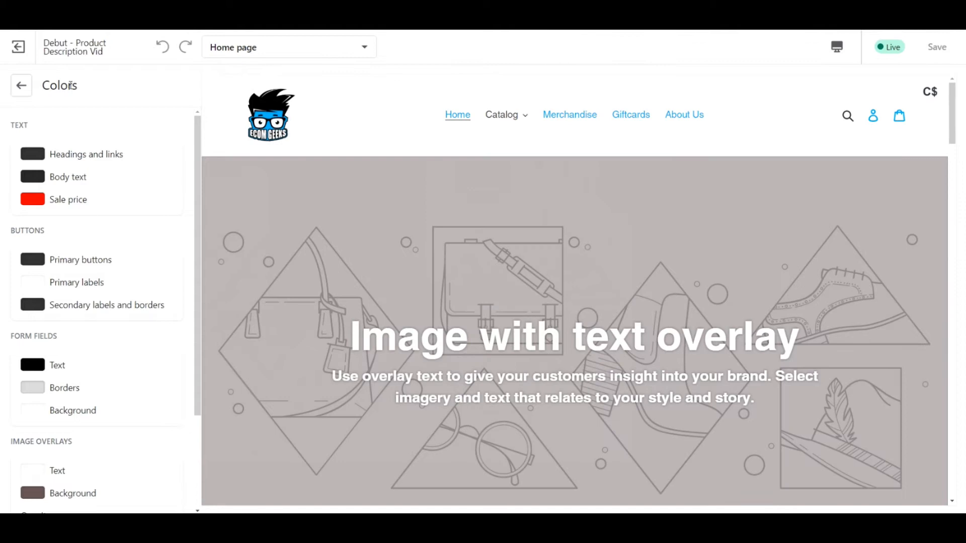
left_click(40, 203)
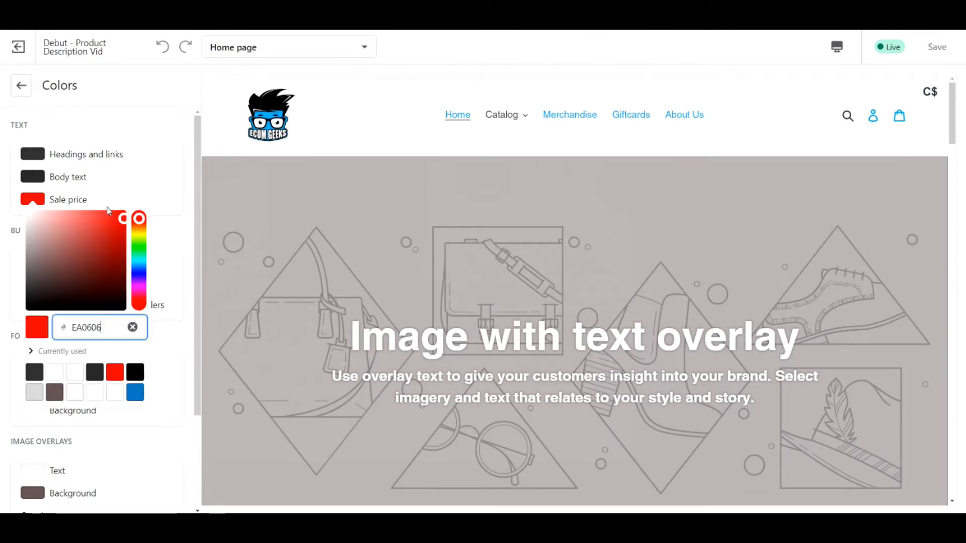
left_click_drag(117, 327, 53, 327)
type("02ADEE")
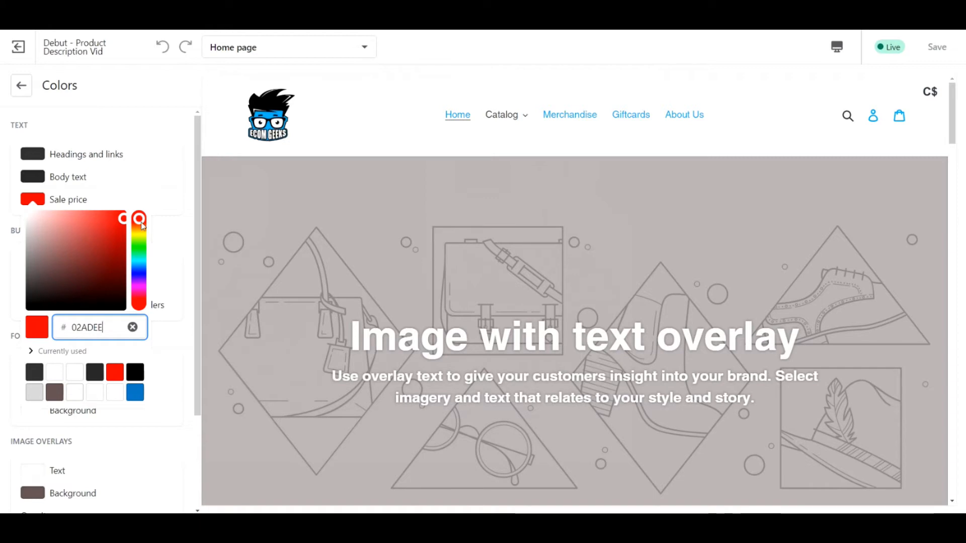
left_click(138, 393)
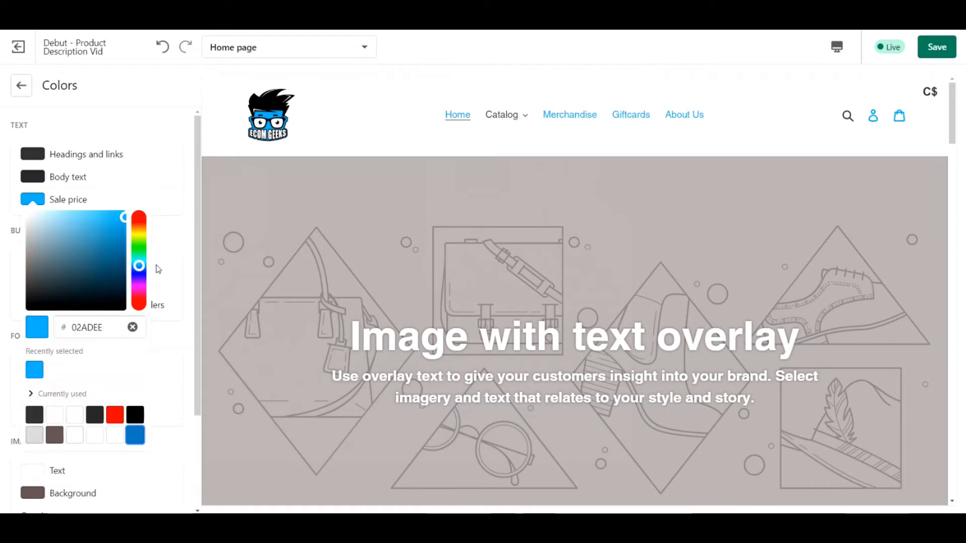
left_click(123, 100)
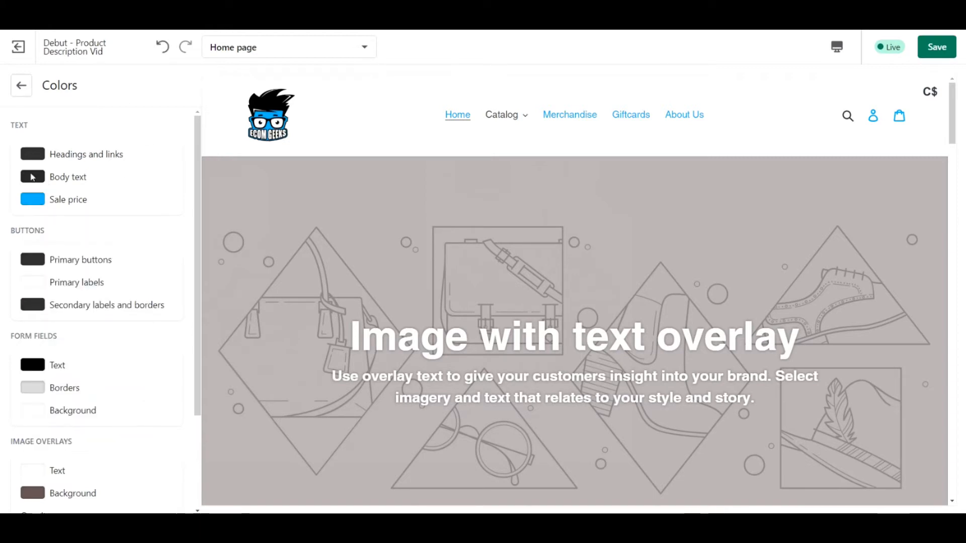
Darken the headings and links text color to near-black #121212 and check it in the home page preview.
scroll(500, 232, "down", 8)
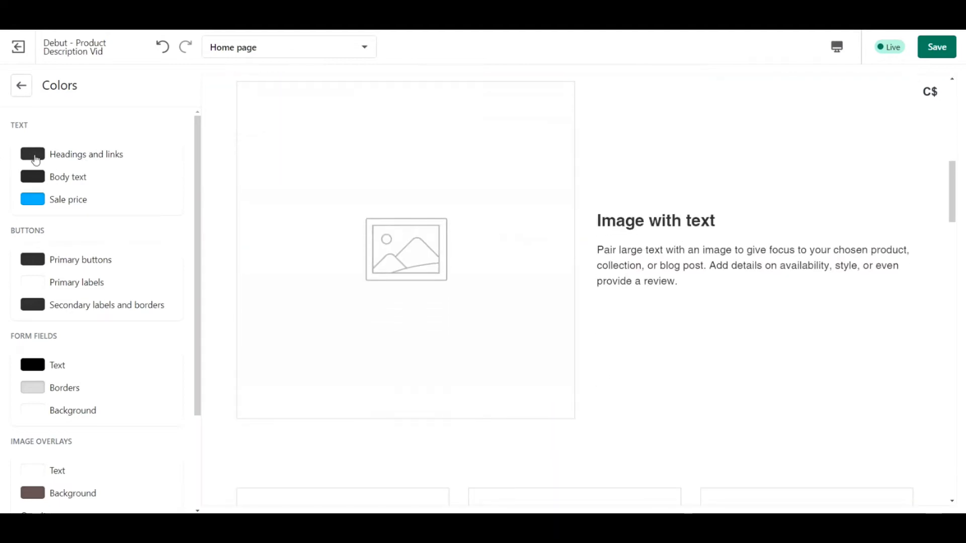
left_click(34, 158)
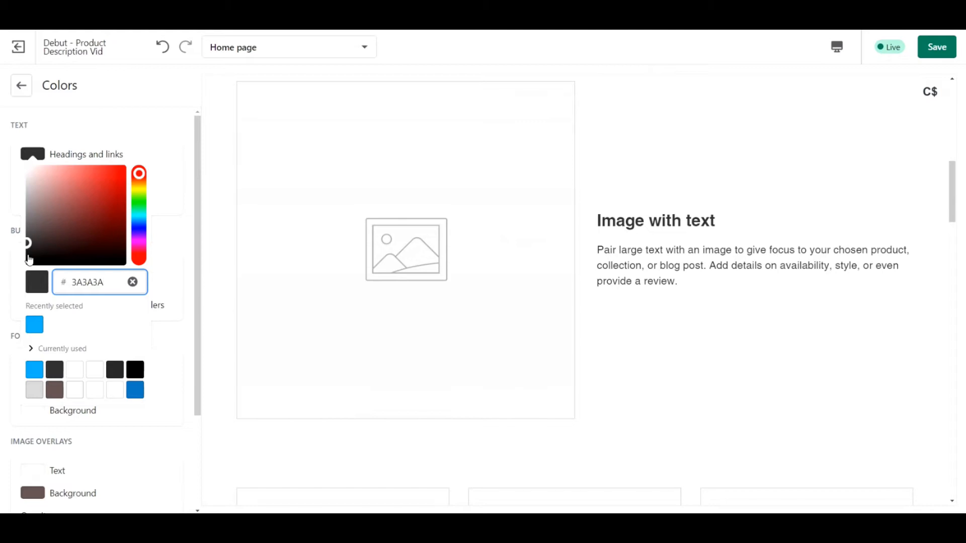
left_click_drag(29, 259, 23, 262)
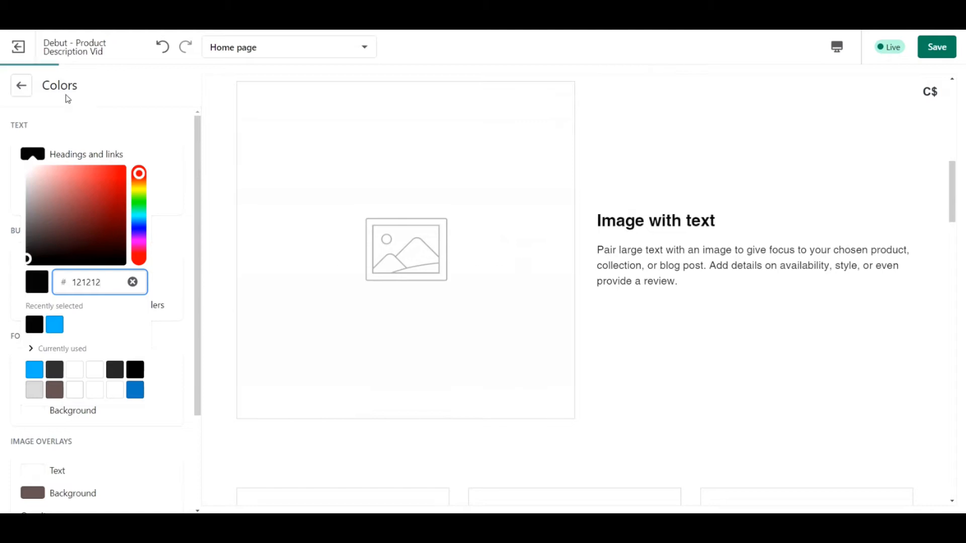
left_click(101, 130)
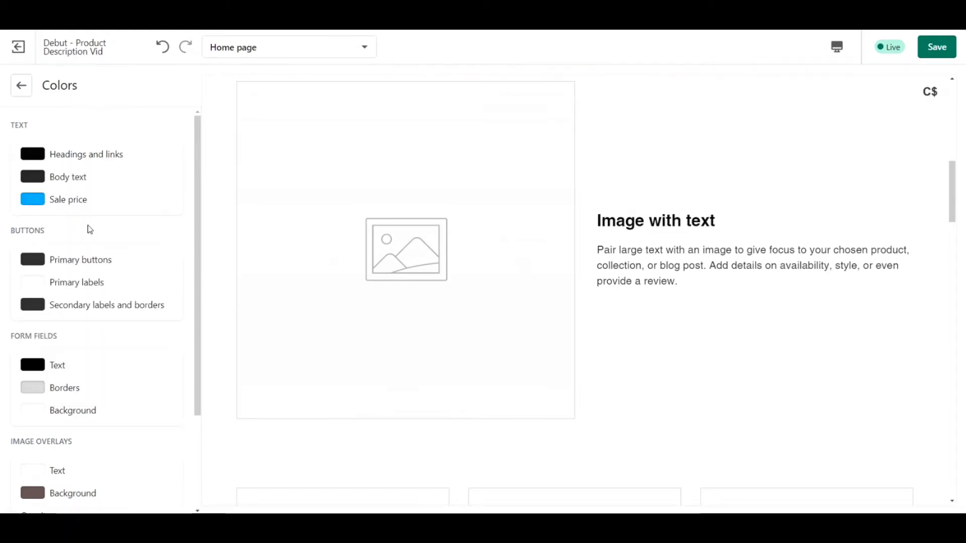
scroll(689, 261, "up", 3)
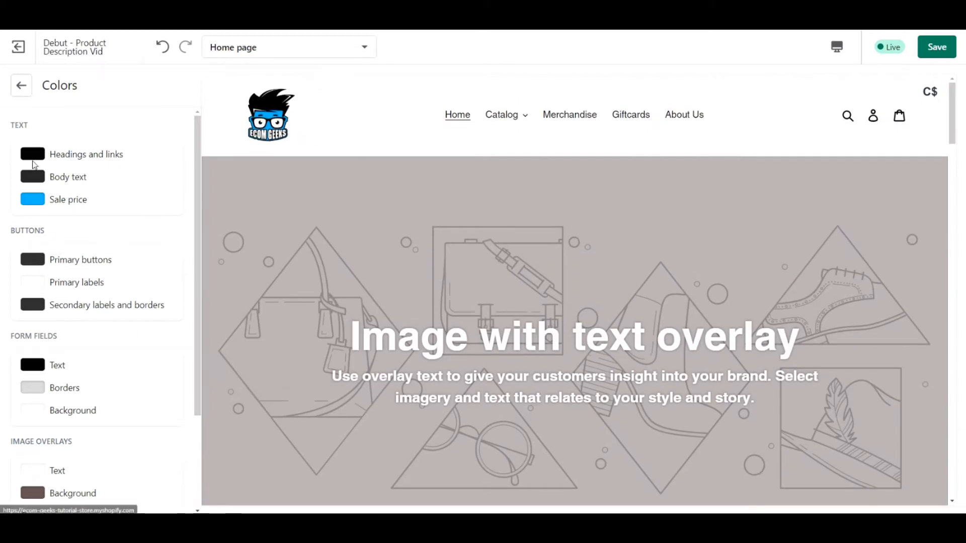
Preview the Tongdaytech Bluetooth 5.0 selfie stick product page through the catalog's Spring 2021 collection.
scroll(121, 260, "down", 3)
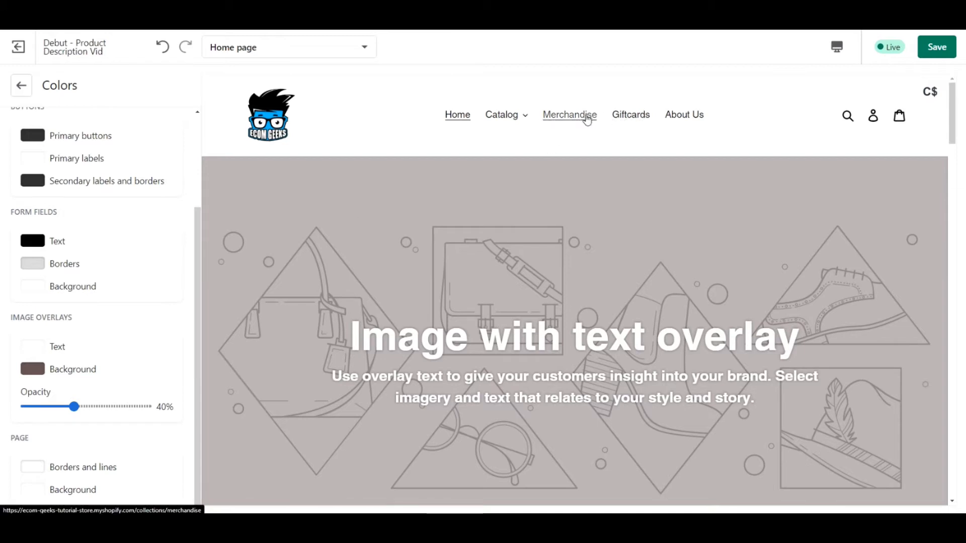
left_click(501, 114)
left_click(660, 161)
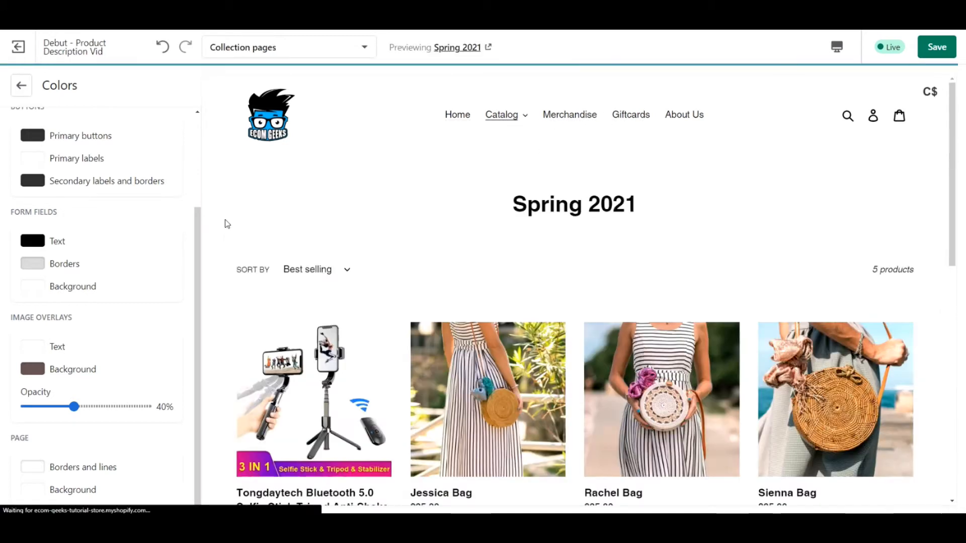
scroll(553, 251, "down", 5)
scroll(509, 259, "up", 2)
left_click(367, 291)
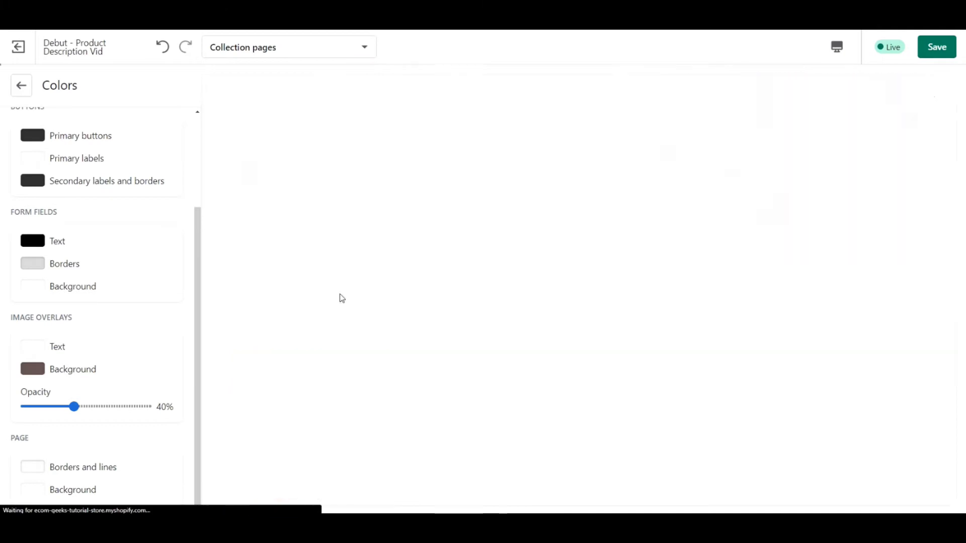
scroll(871, 278, "down", 2)
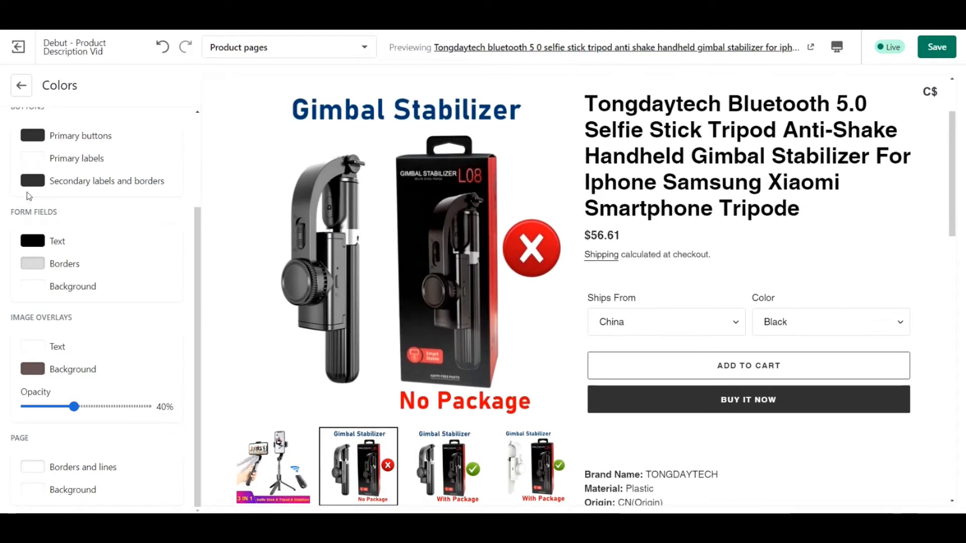
Set the primary buttons color to the recently used brand blue #02ADEE and check it on the product page.
scroll(134, 266, "up", 3)
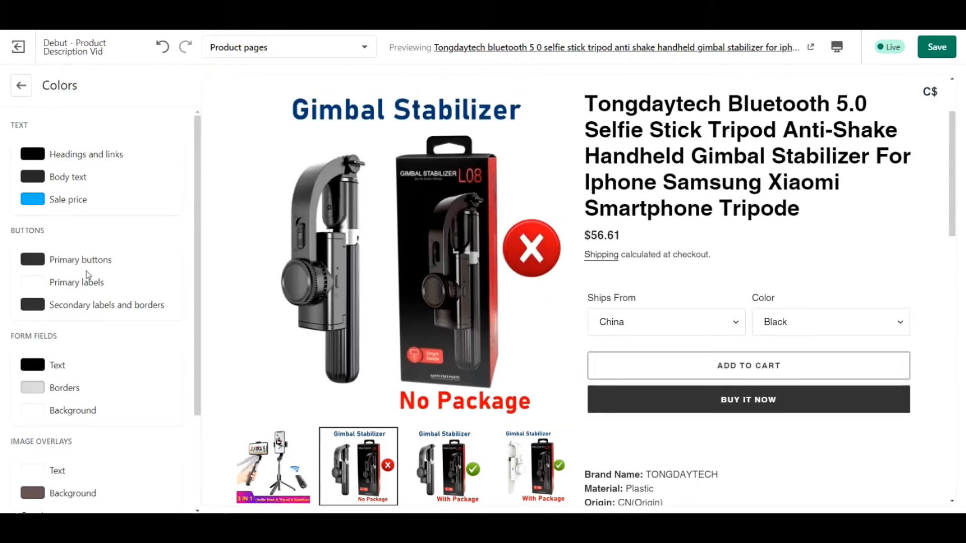
left_click(32, 259)
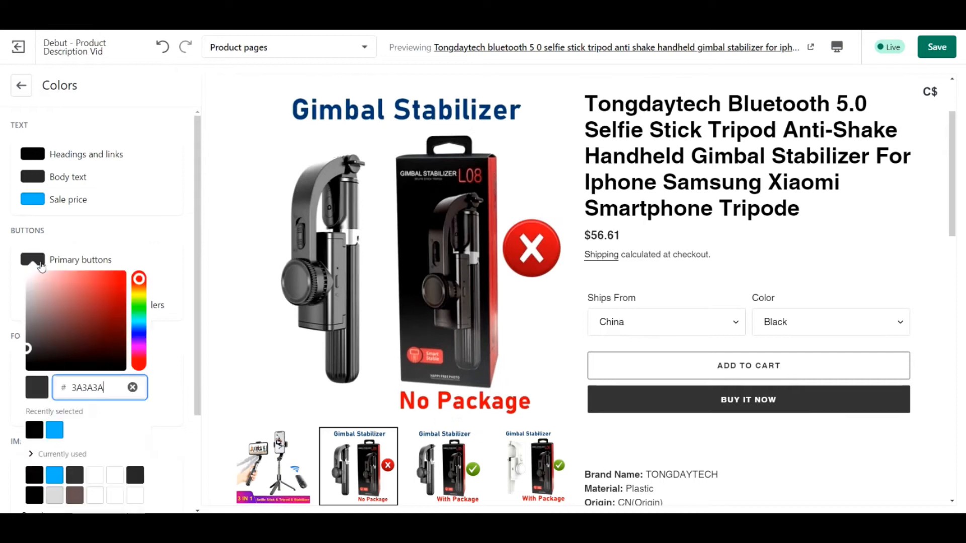
left_click(54, 430)
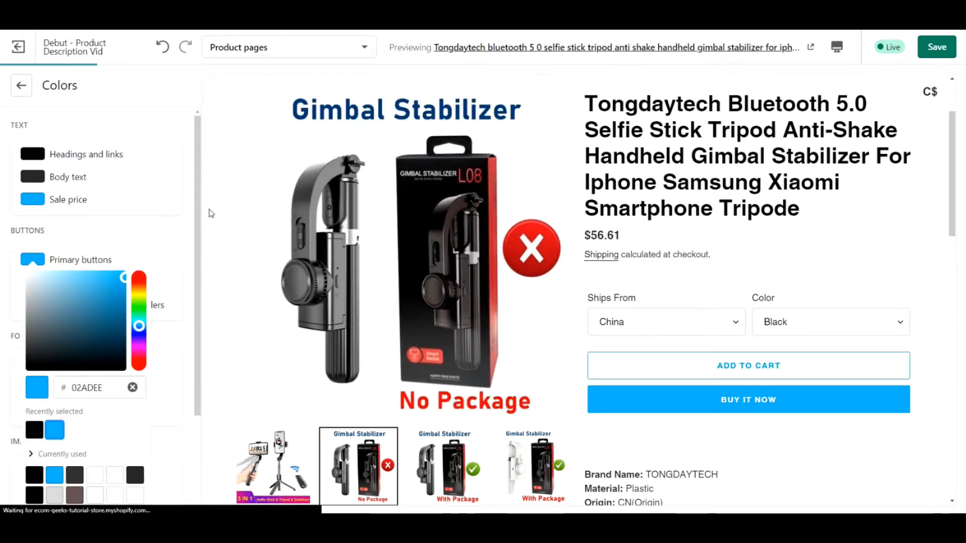
left_click(171, 230)
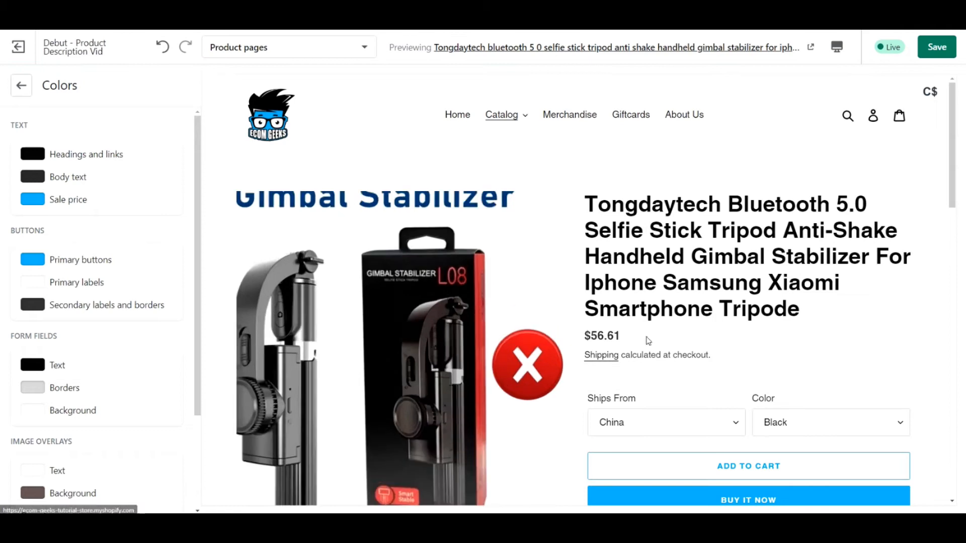
scroll(804, 297, "down", 5)
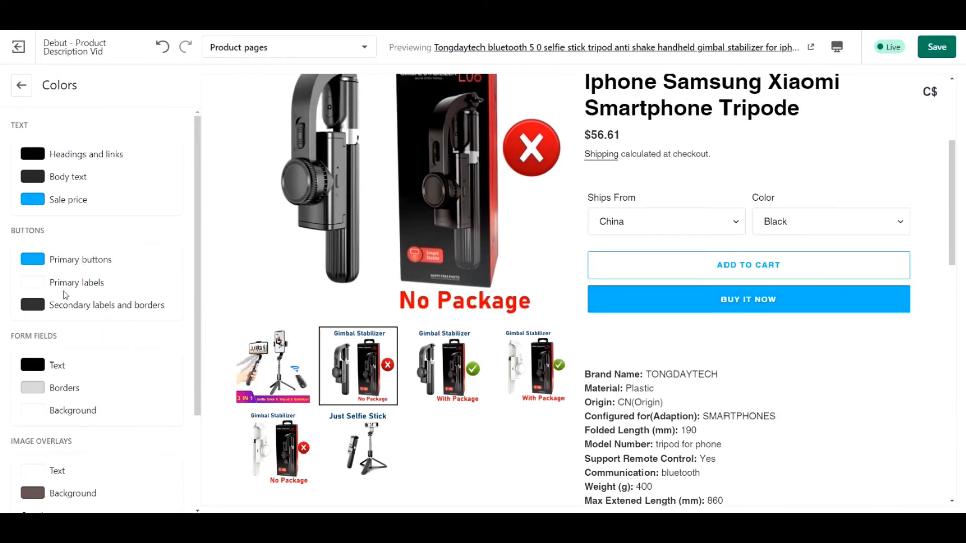
Inspect the primary labels color and review the product page preview and the remaining color settings.
left_click(35, 282)
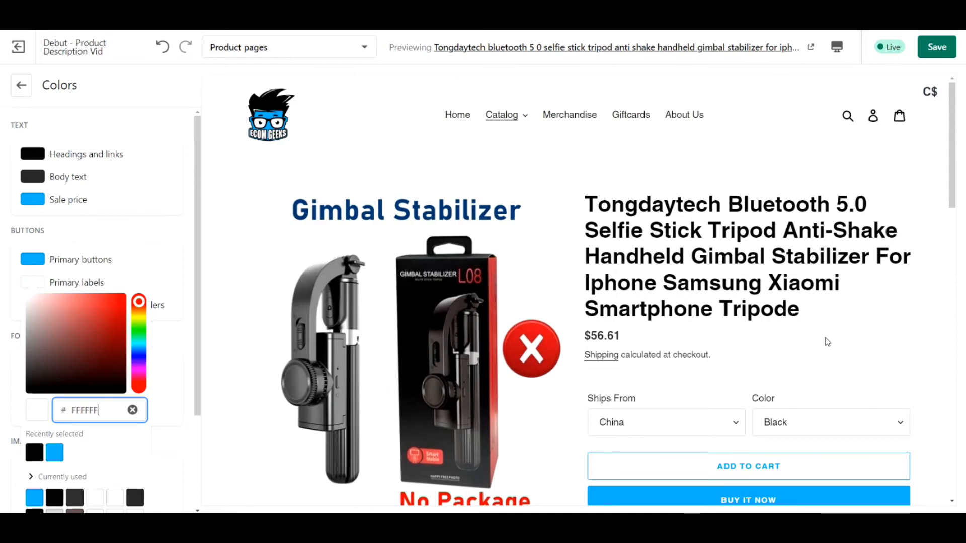
scroll(816, 342, "down", 10)
scroll(815, 342, "down", 8)
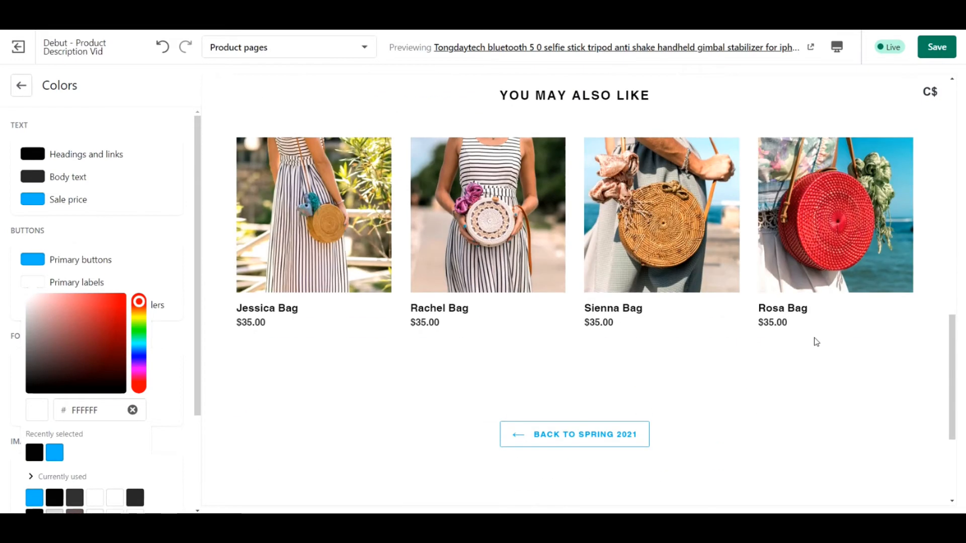
scroll(815, 339, "up", 7)
left_click(138, 234)
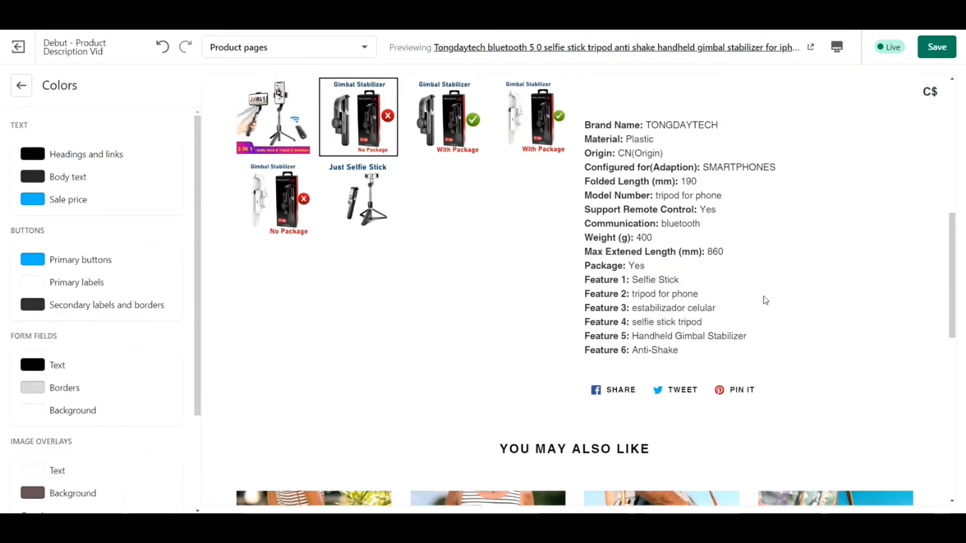
scroll(762, 300, "up", 5)
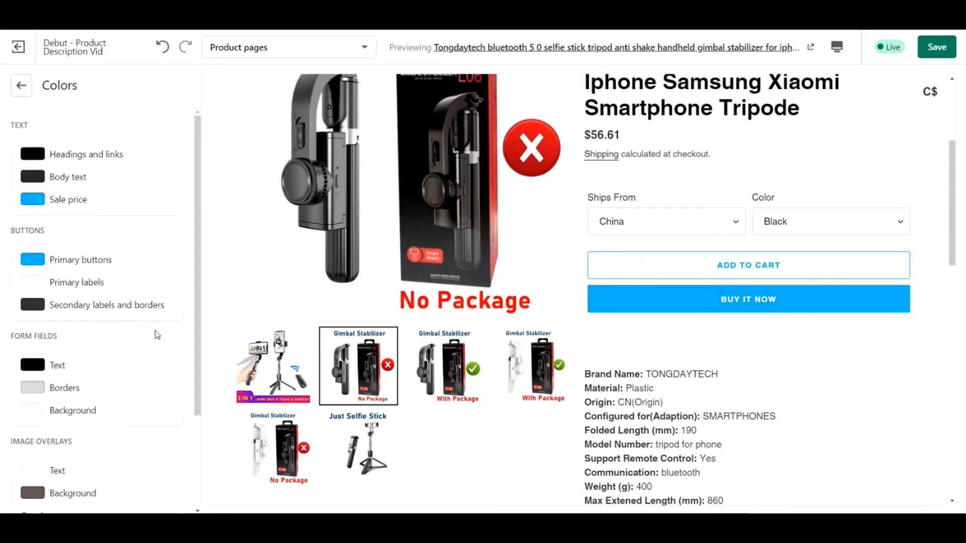
scroll(158, 336, "down", 3)
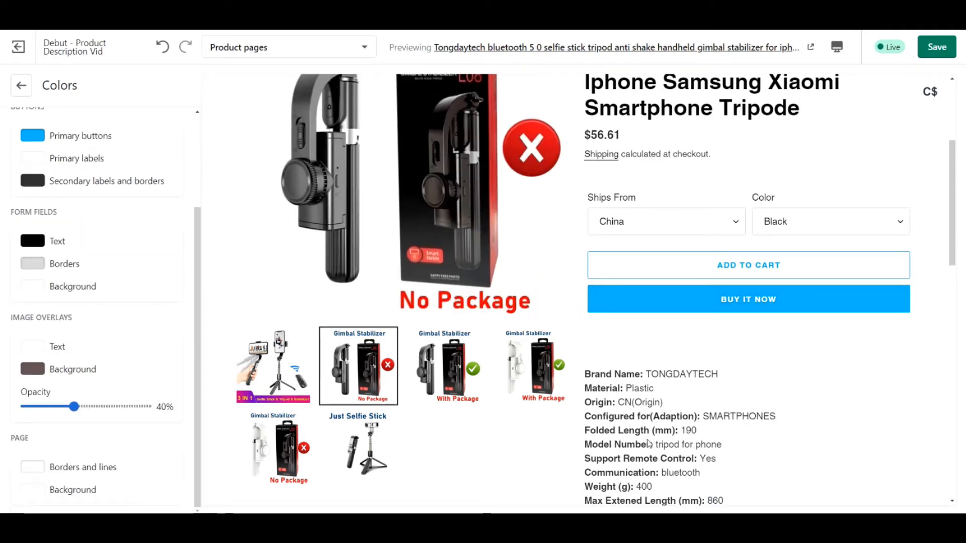
Open the theme's Typography settings and review the current fonts on the product page preview.
left_click(21, 90)
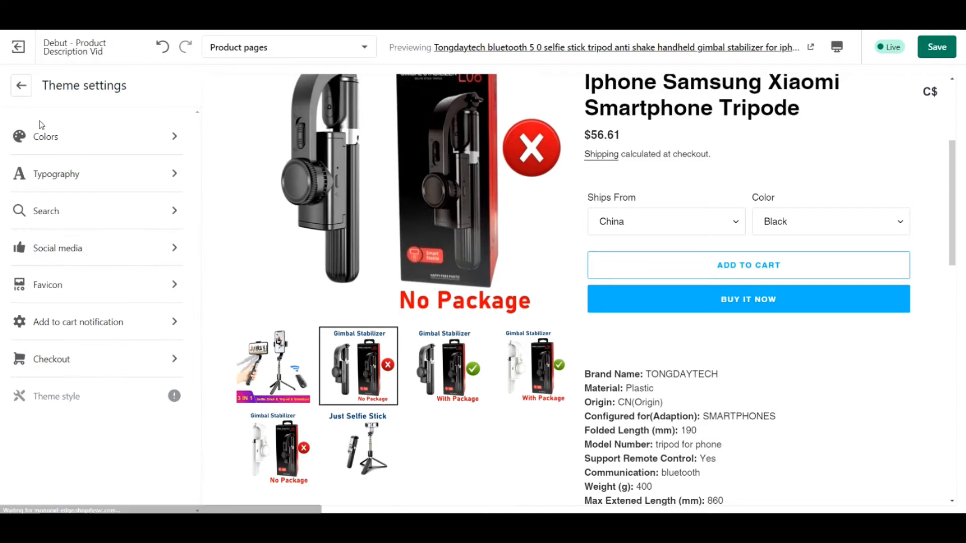
left_click(71, 173)
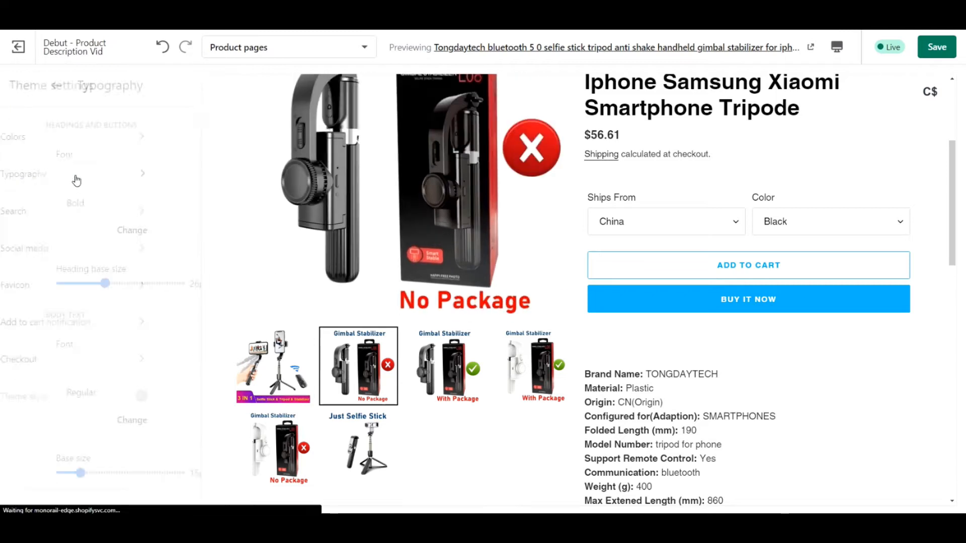
scroll(756, 306, "up", 4)
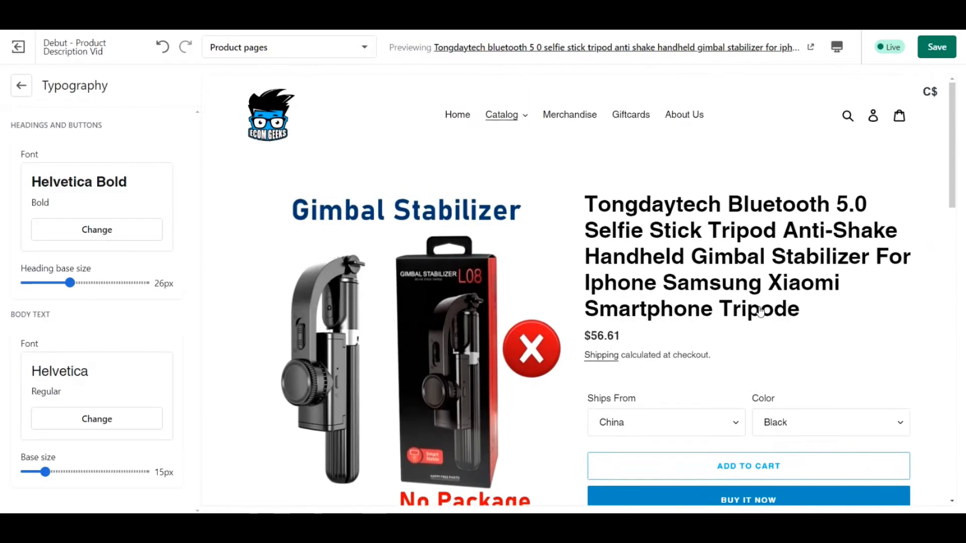
scroll(755, 306, "down", 1)
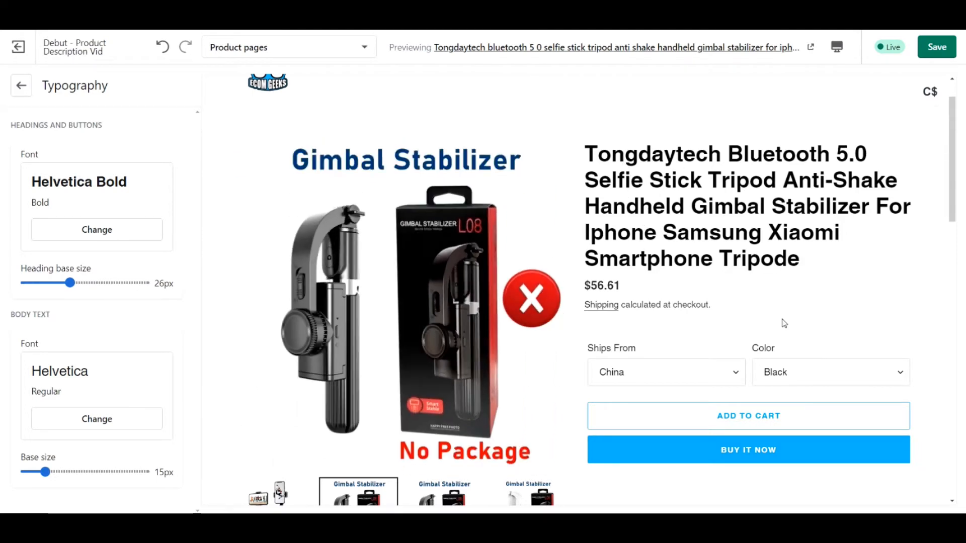
scroll(780, 323, "down", 7)
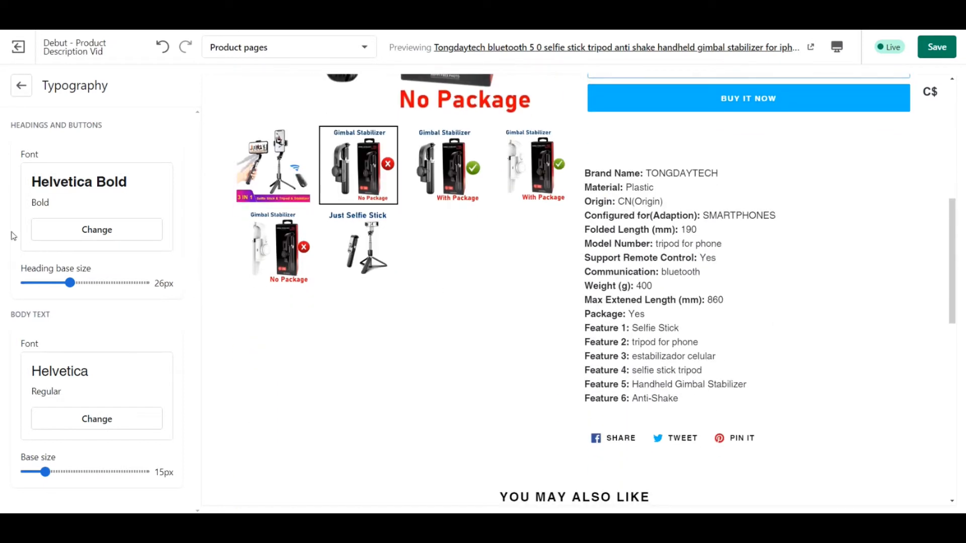
Change the headings and buttons font to Arimo in the Bold style.
left_click(86, 231)
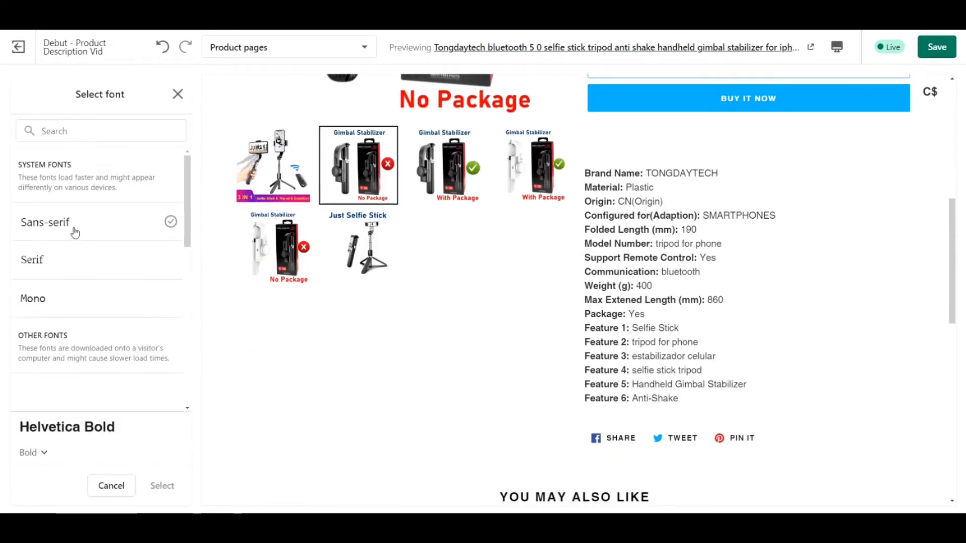
scroll(133, 272, "down", 6)
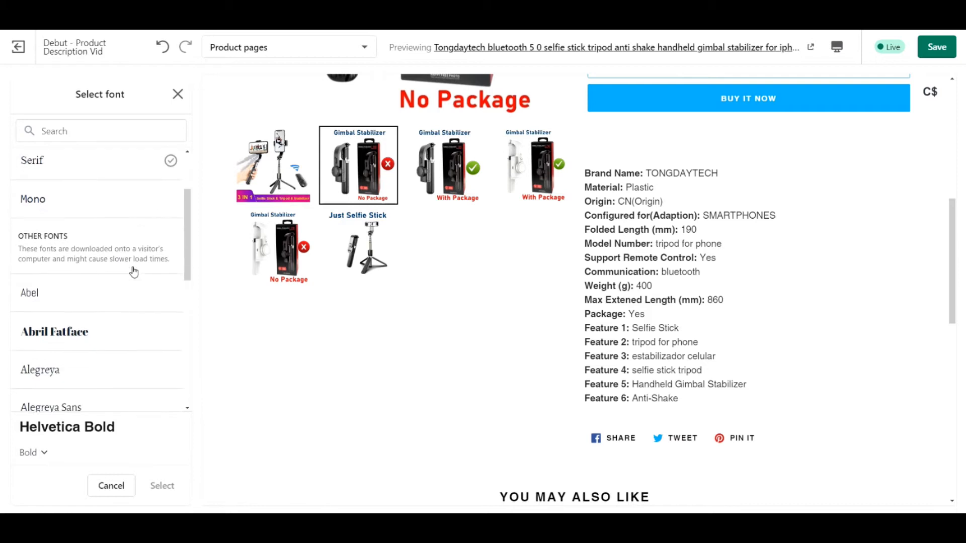
scroll(133, 272, "down", 3)
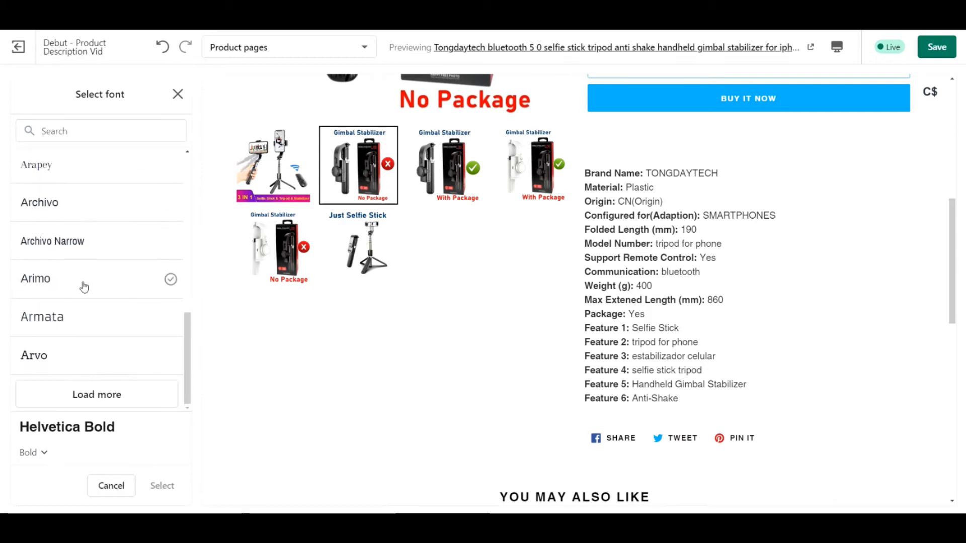
left_click(167, 280)
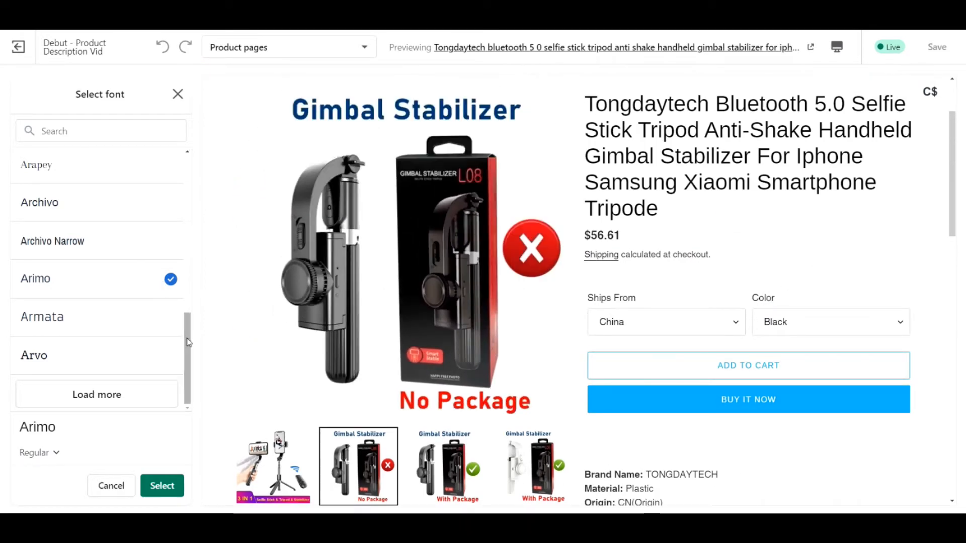
left_click(54, 453)
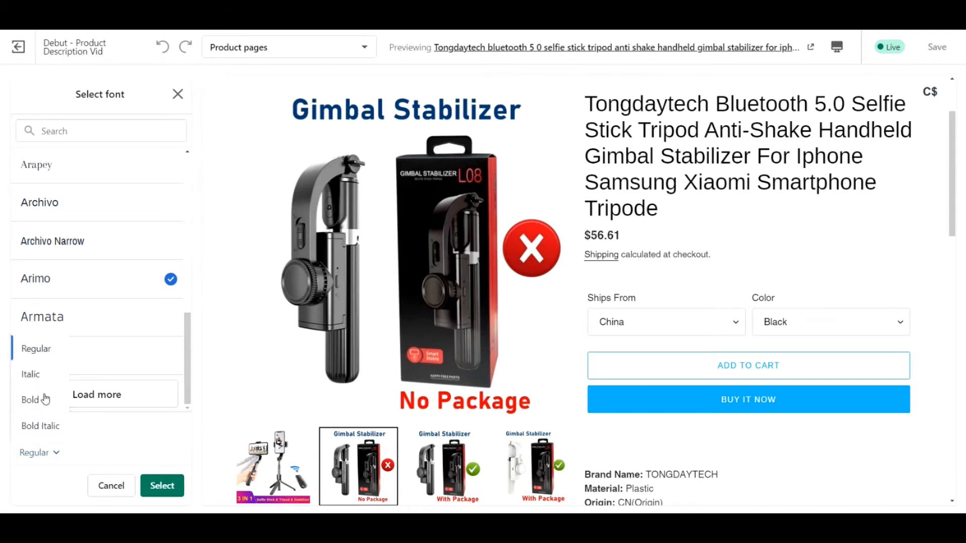
left_click(45, 400)
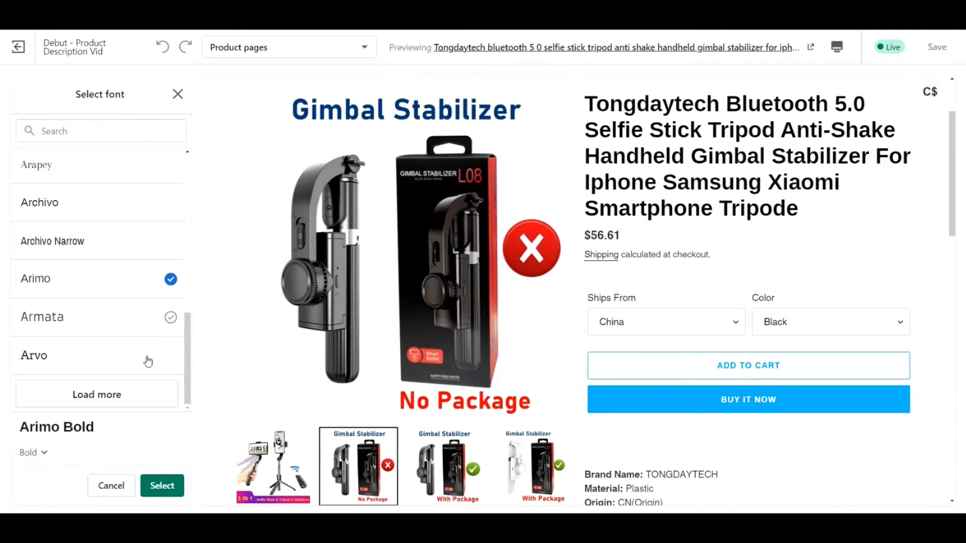
left_click(162, 485)
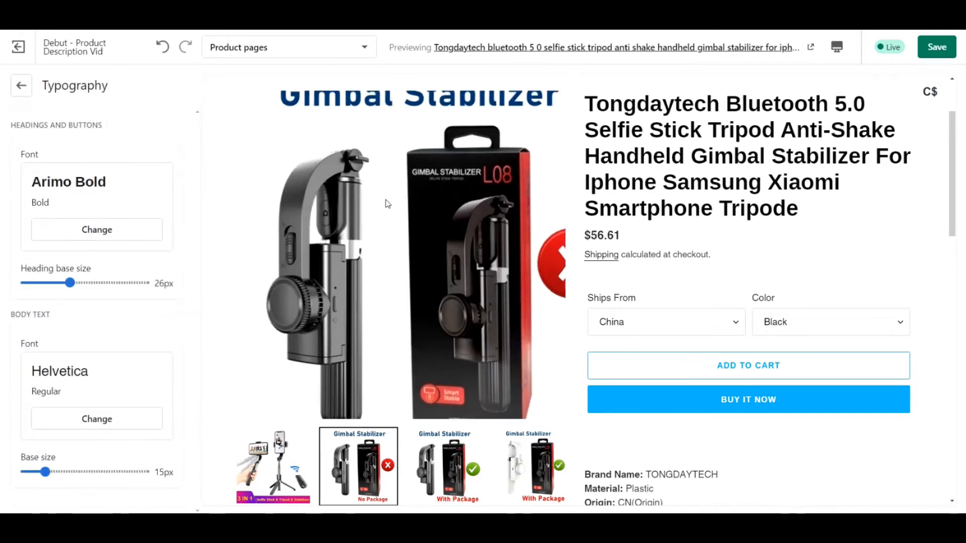
Set the heading base size to 27px and check the product page preview.
left_click_drag(74, 282, 93, 282)
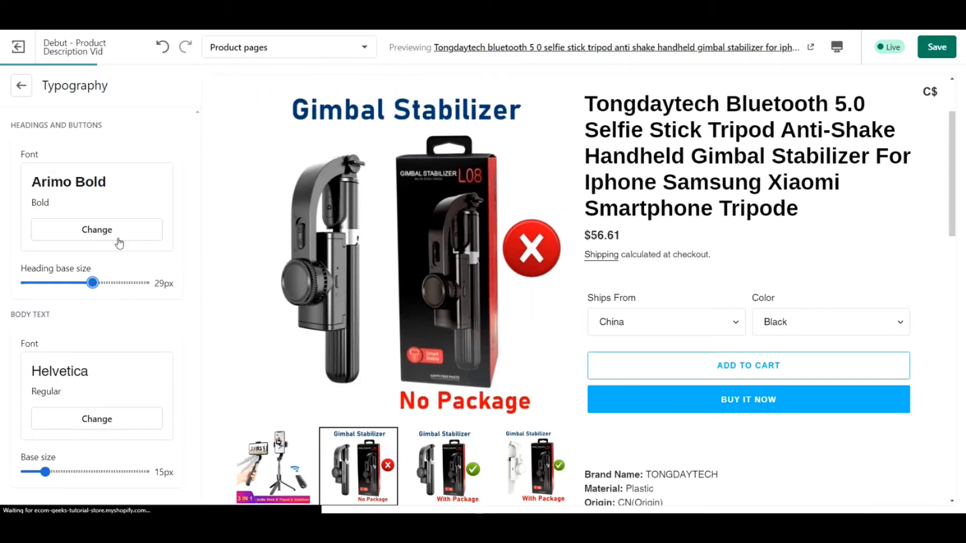
left_click_drag(93, 282, 77, 283)
scroll(773, 302, "down", 5)
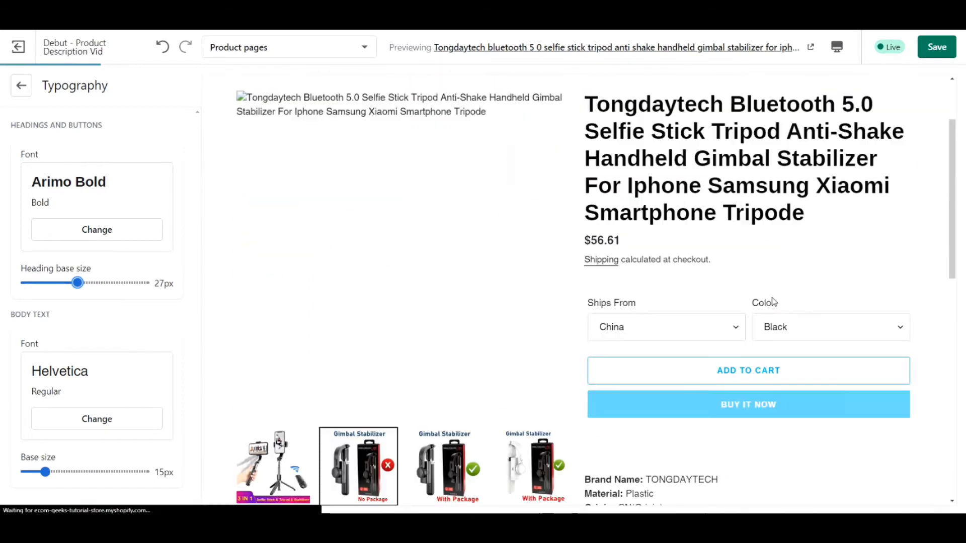
scroll(772, 301, "down", 5)
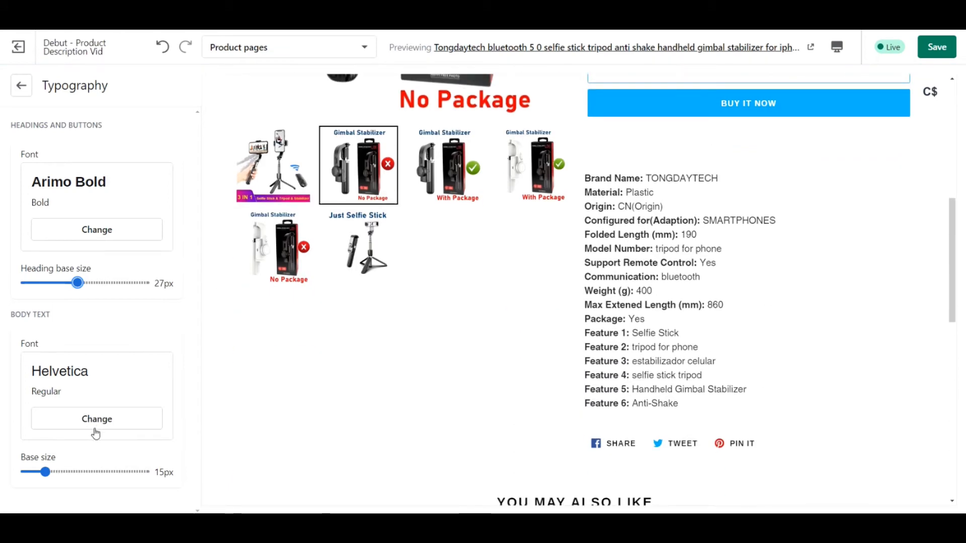
Set the body text base size to 17px and choose another font for the body text.
left_click_drag(52, 470, 85, 471)
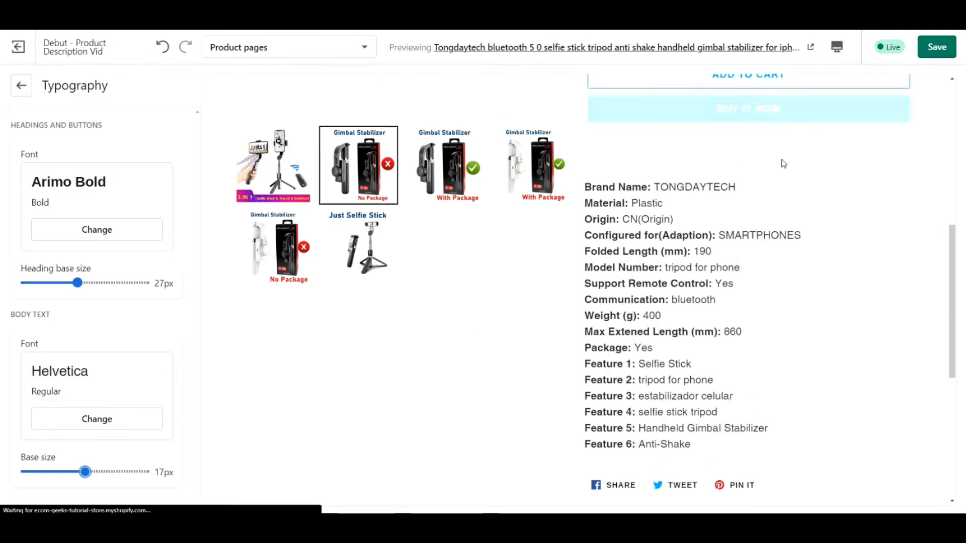
left_click(75, 235)
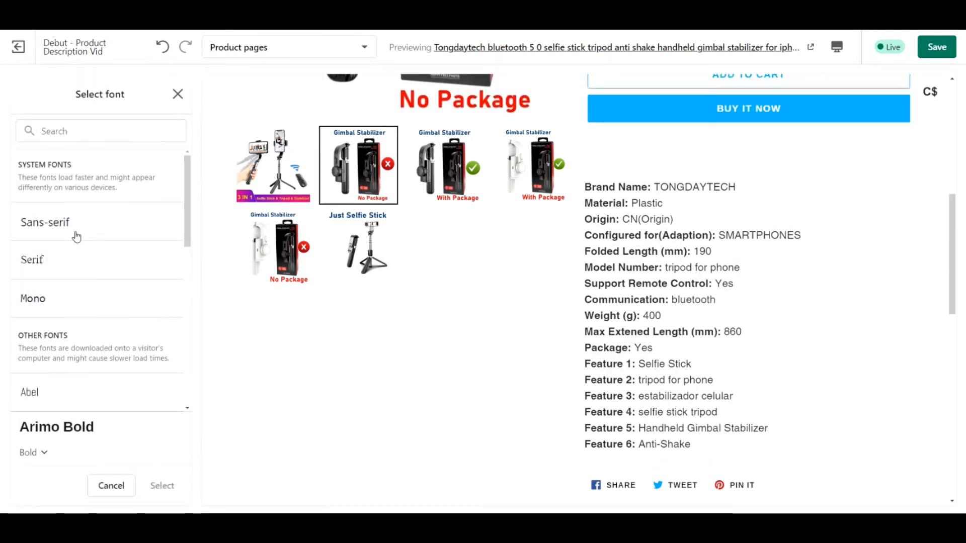
left_click(176, 93)
left_click(121, 418)
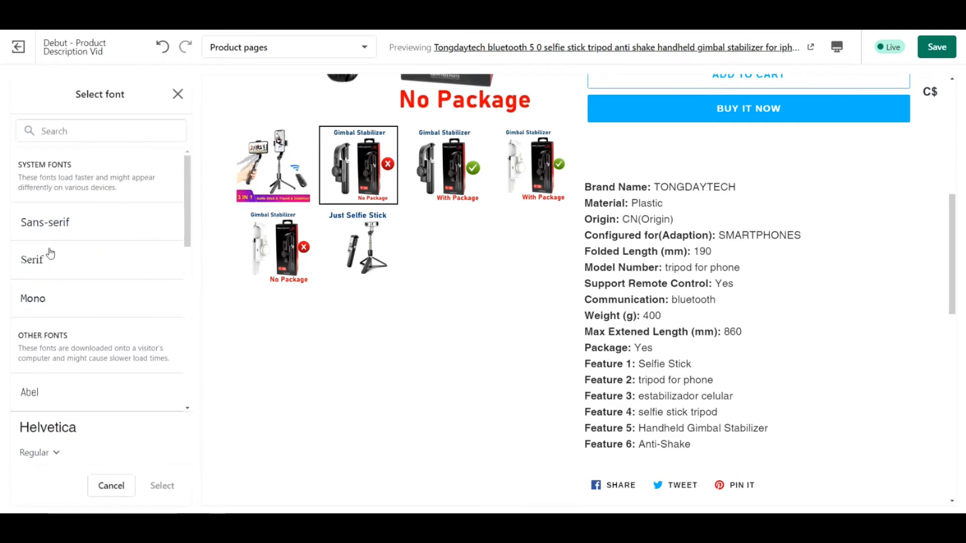
scroll(98, 231, "down", 5)
left_click(151, 281)
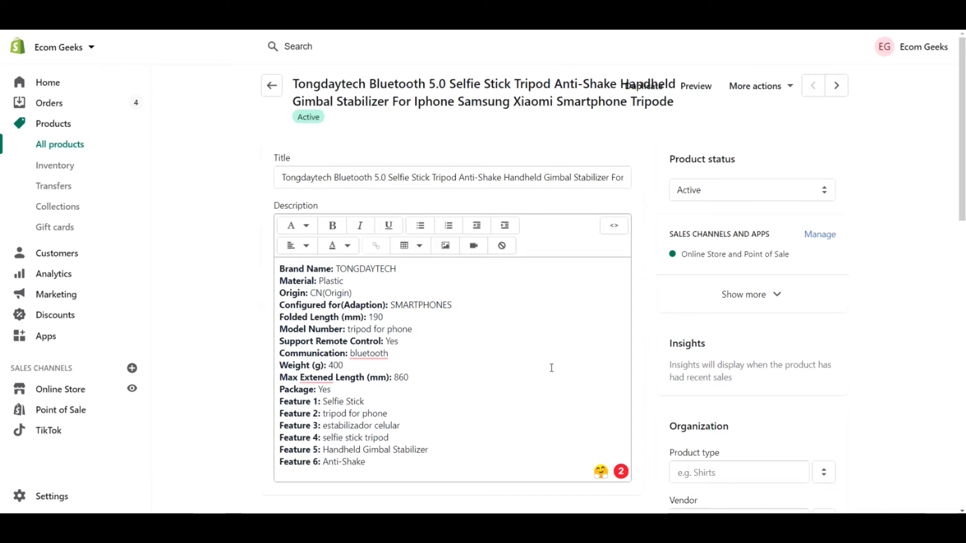
Replace the Tongdaytech product's title with "Selfie Gimbal Pro" on its admin page.
scroll(511, 408, "down", 3)
scroll(511, 411, "up", 3)
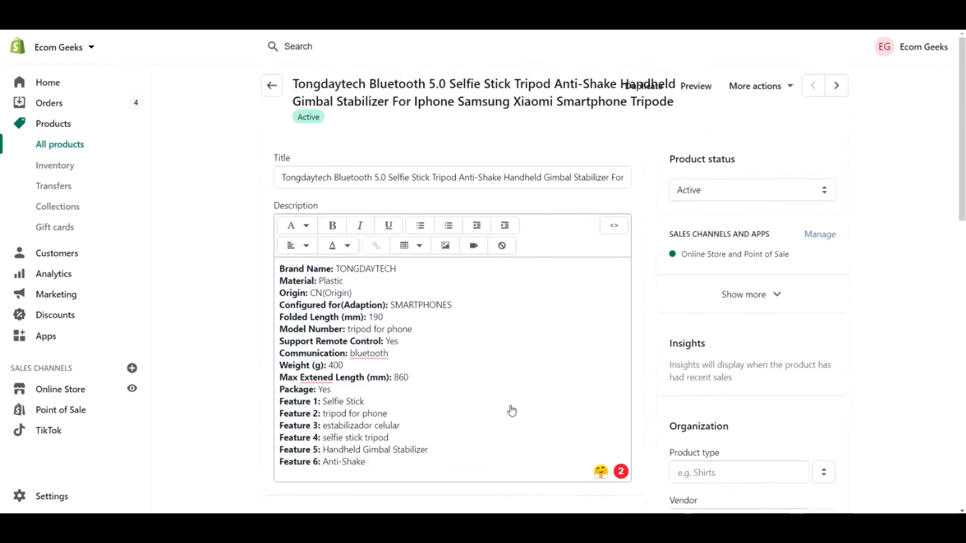
left_click_drag(280, 180, 634, 181)
key("BackSpace")
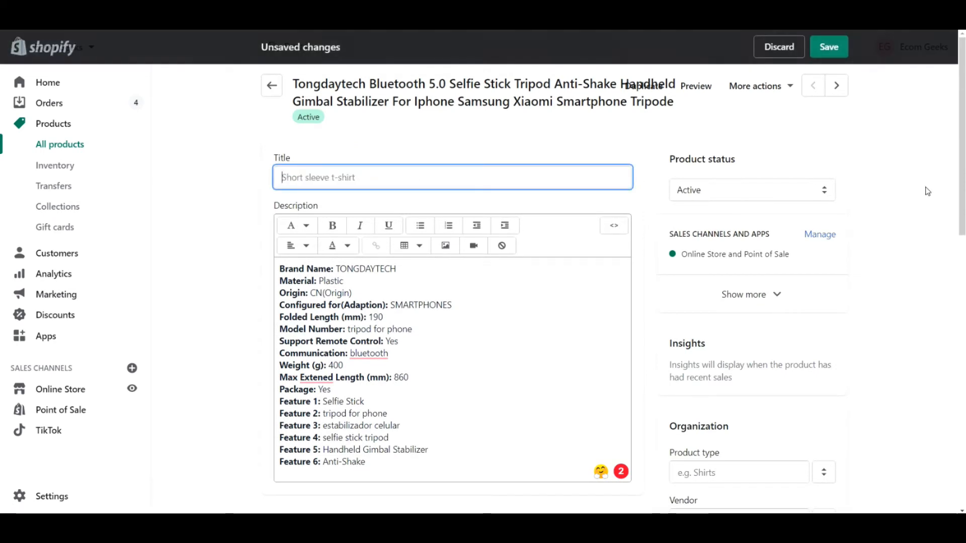
type("Selfie Gimbal Pro")
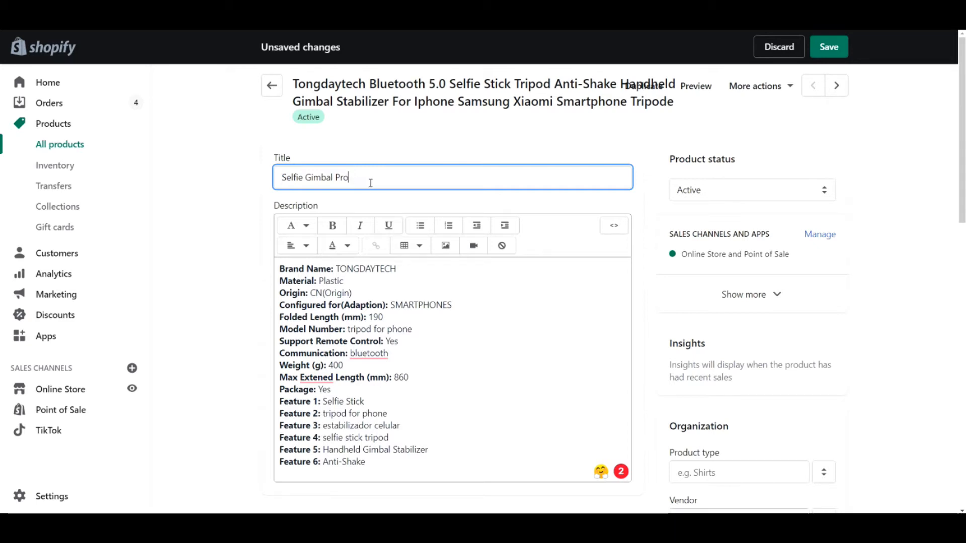
left_click(466, 352)
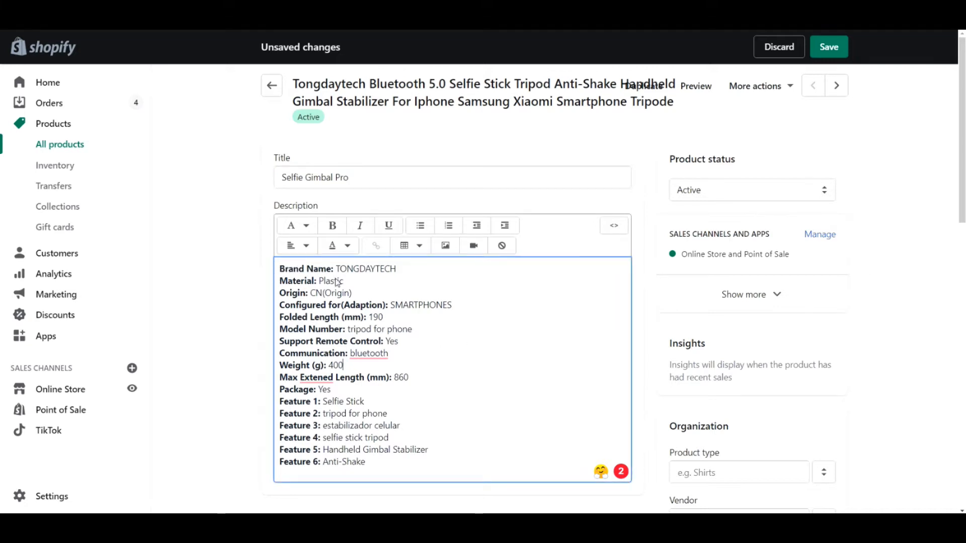
scroll(455, 382, "down", 1)
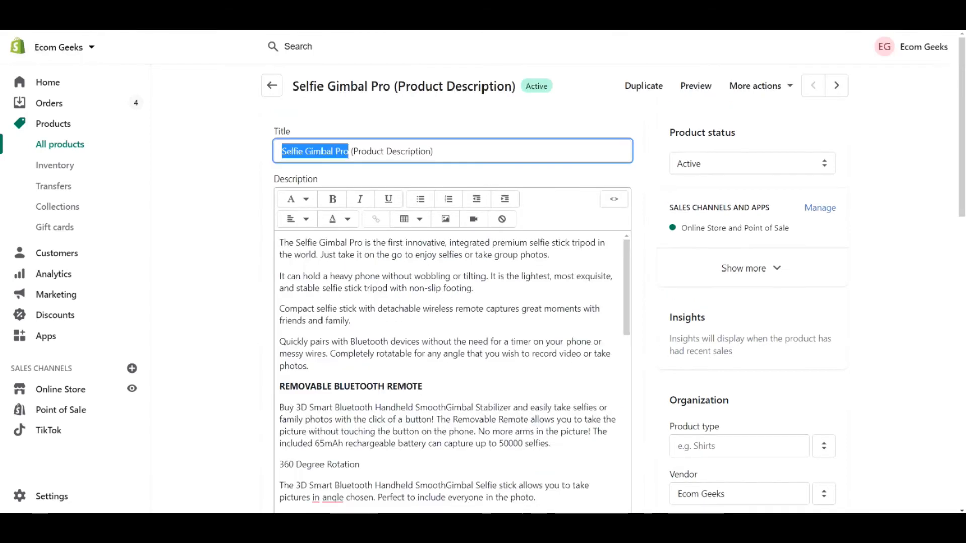
Review the "Selfie Gimbal Pro (Product Description)" product's description from introduction to specifications, along with its media and variants.
left_click(489, 305)
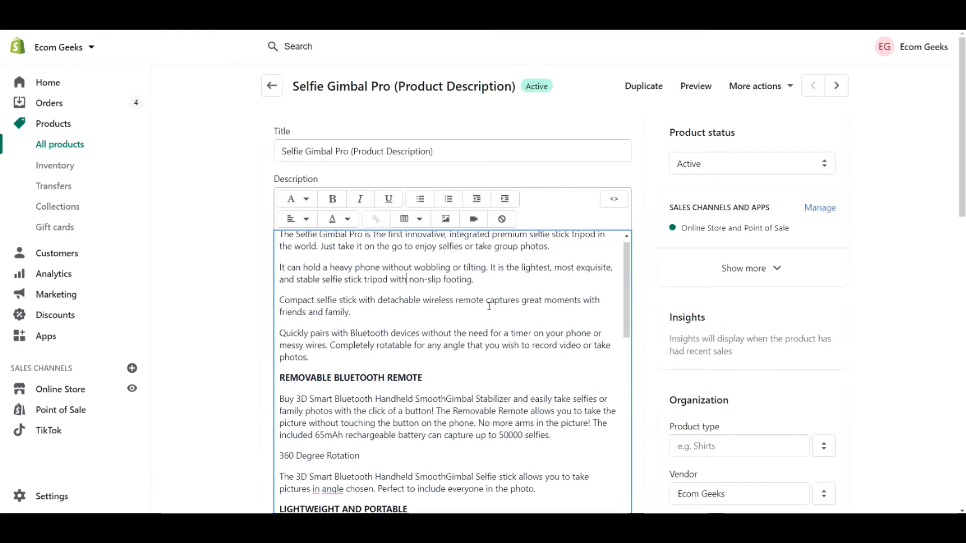
scroll(489, 306, "down", 10)
scroll(489, 306, "down", 10)
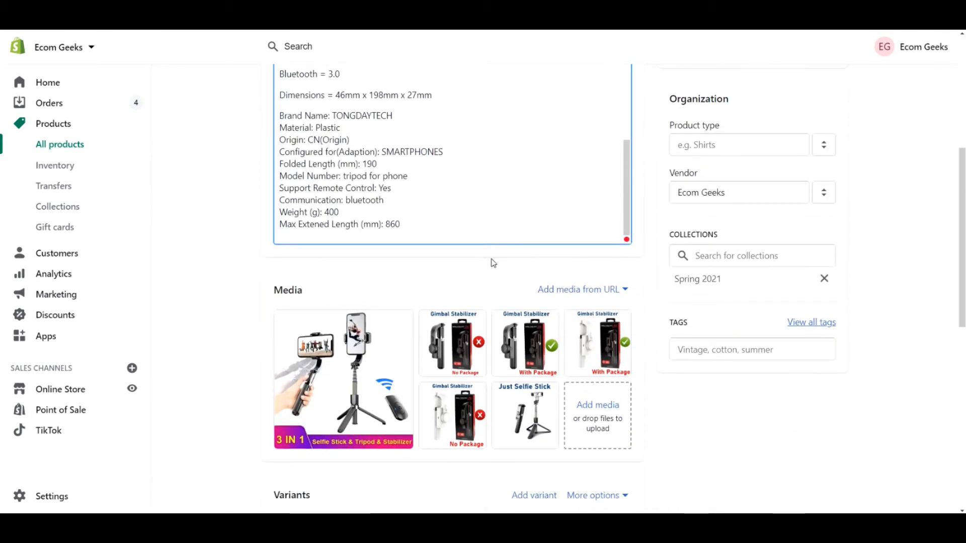
scroll(597, 299, "up", 5)
scroll(616, 296, "up", 5)
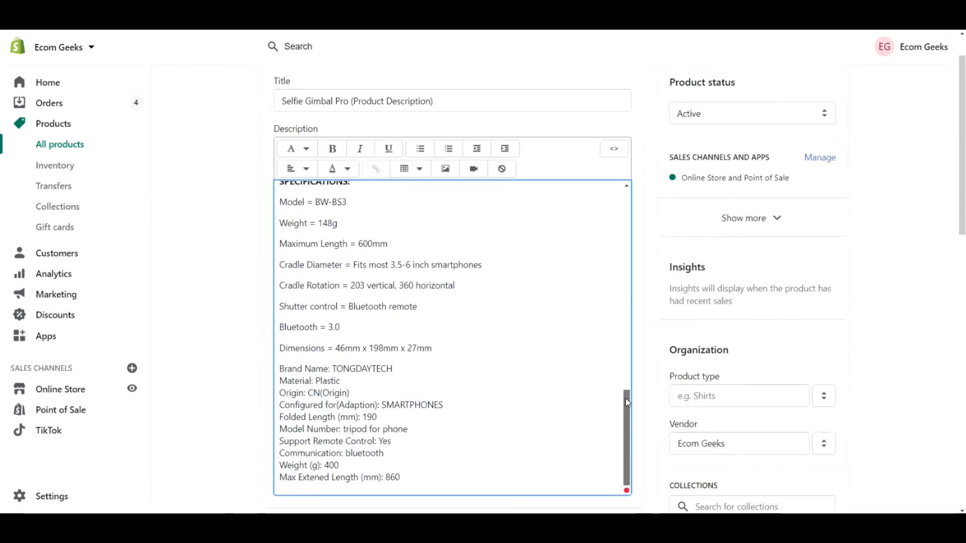
scroll(617, 296, "up", 5)
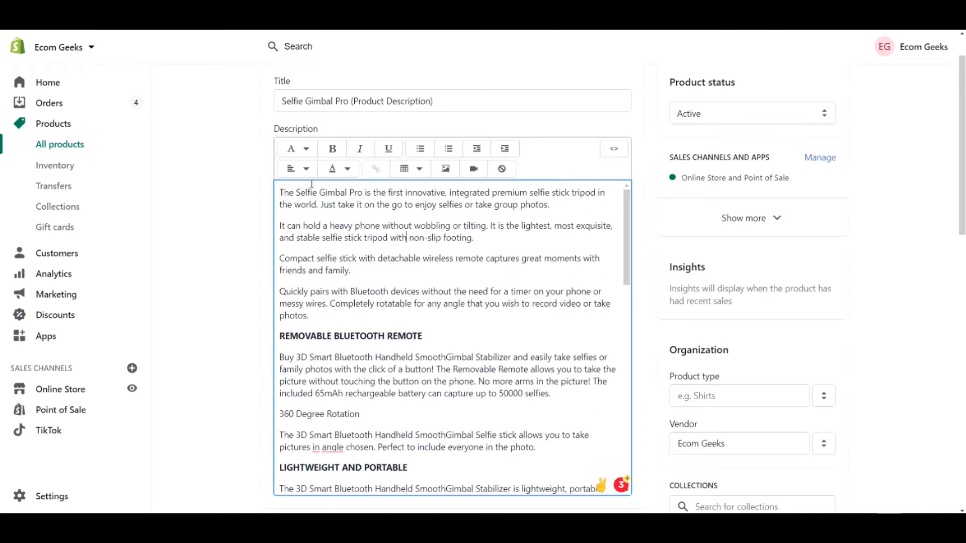
scroll(283, 213, "up", 1)
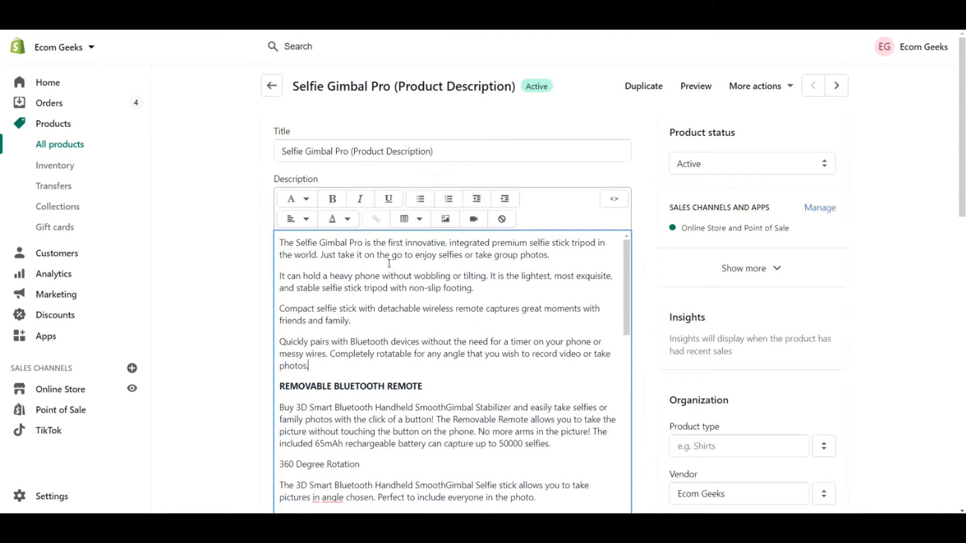
scroll(519, 387, "down", 2)
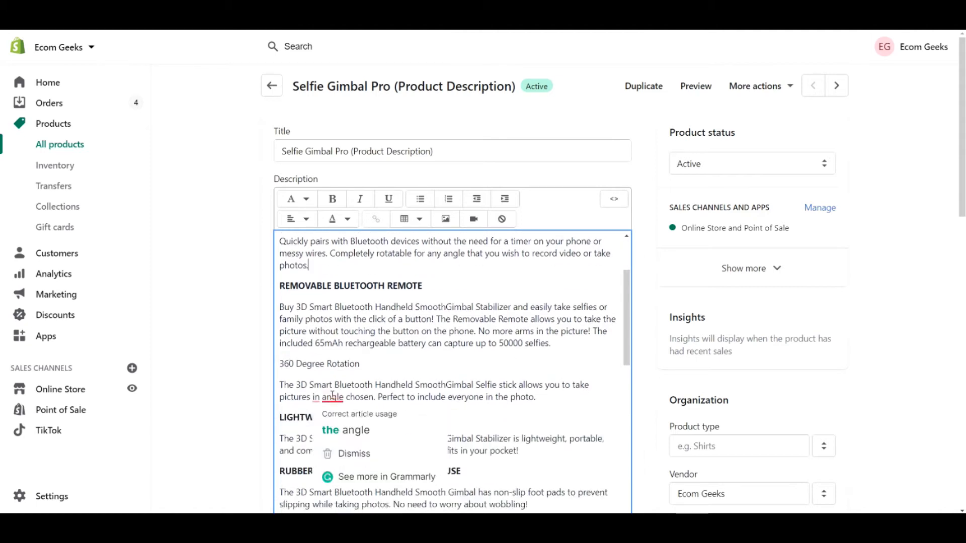
scroll(508, 336, "down", 10)
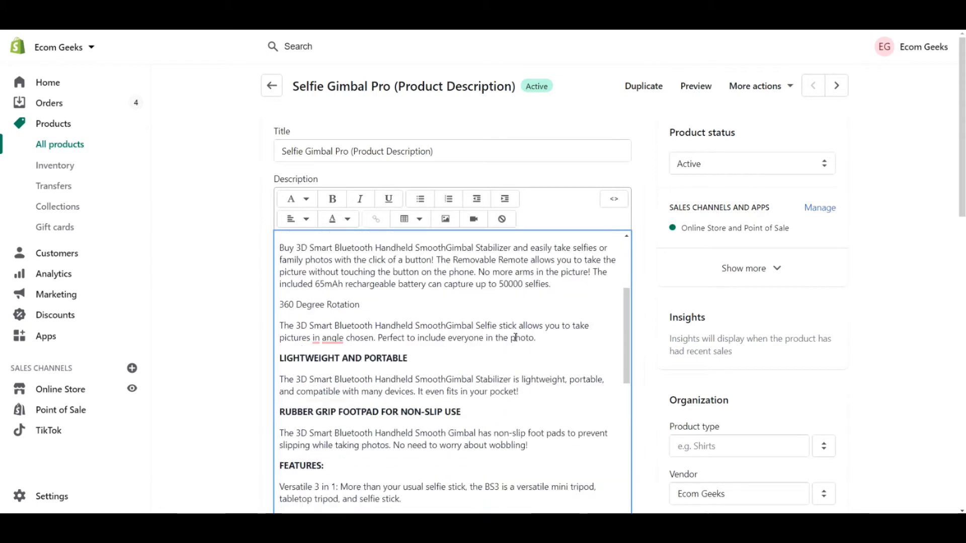
scroll(518, 337, "down", 4)
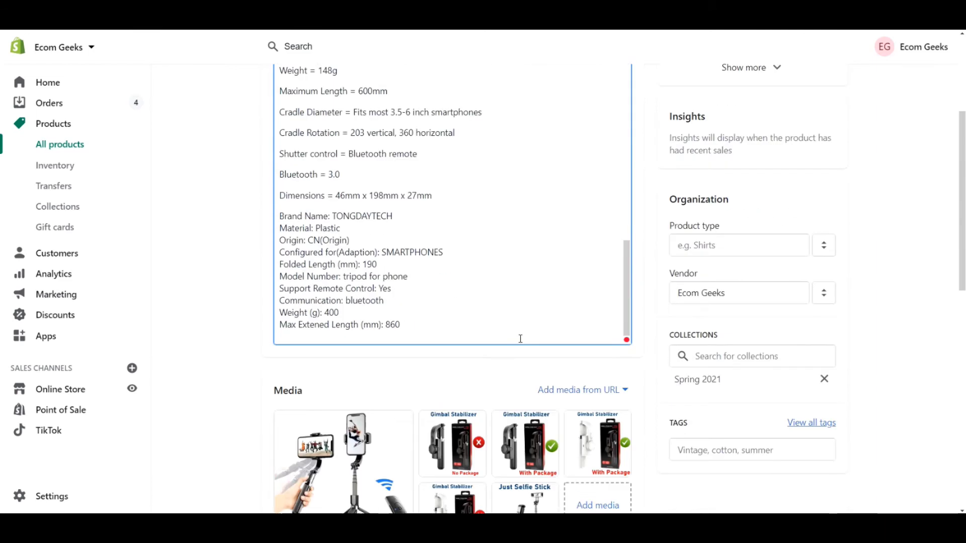
scroll(578, 250, "up", 10)
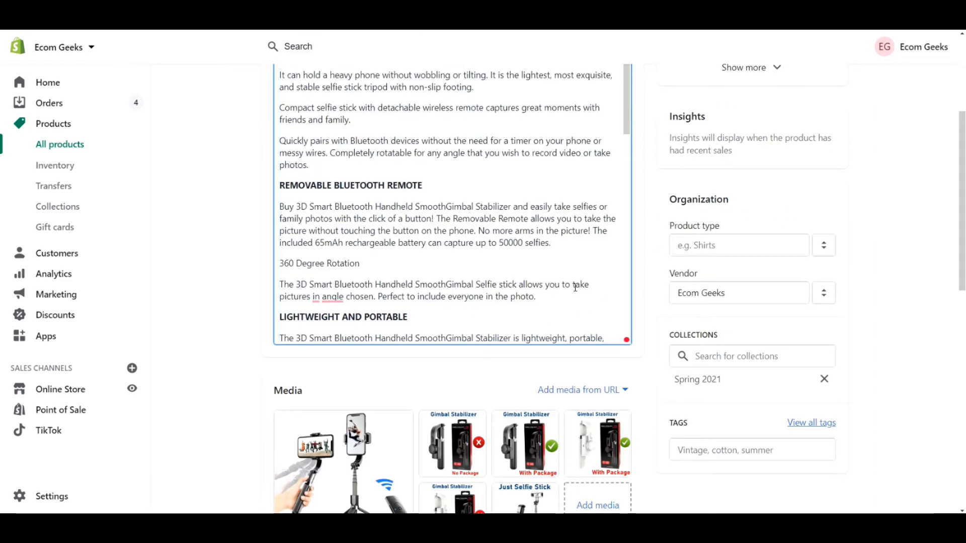
scroll(805, 249, "up", 5)
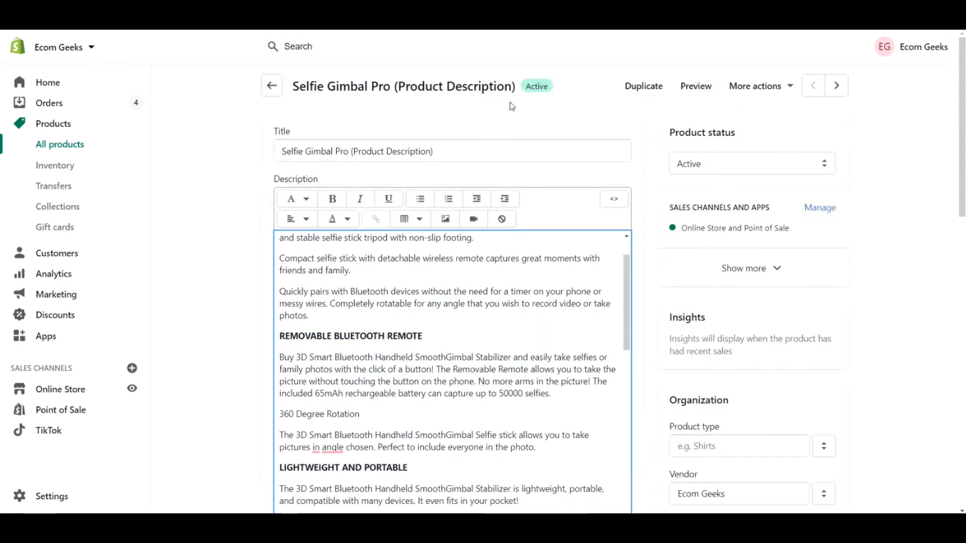
scroll(887, 169, "down", 10)
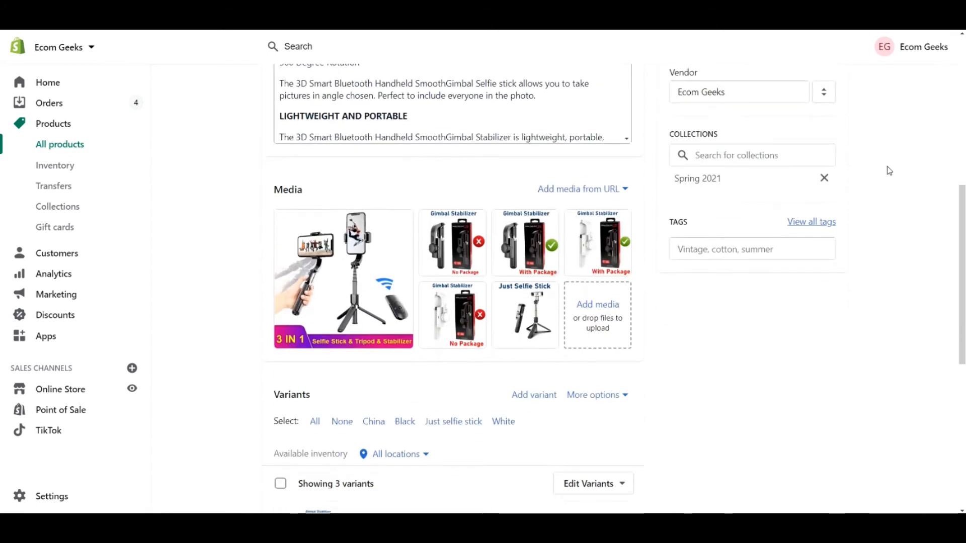
scroll(888, 171, "up", 1)
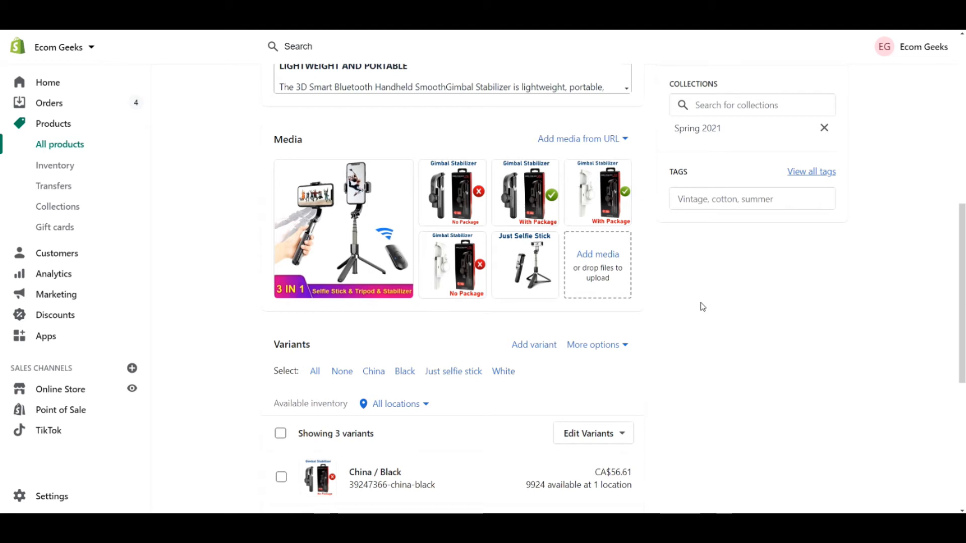
scroll(734, 298, "up", 1)
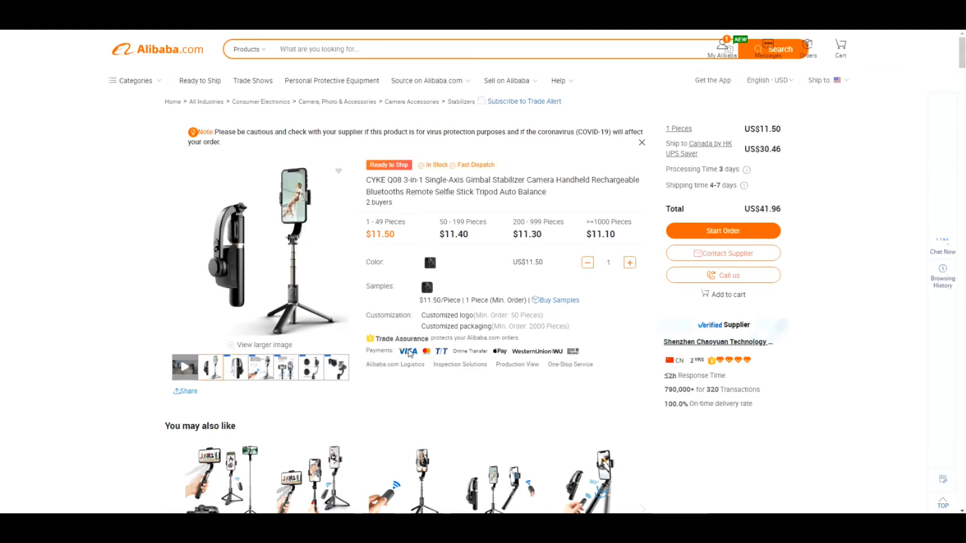
On the Alibaba listing of the CYKE Q08 gimbal stabilizer, enlarge the main product photo and inspect its image element in the developer tools.
left_click(232, 349)
left_click(716, 101)
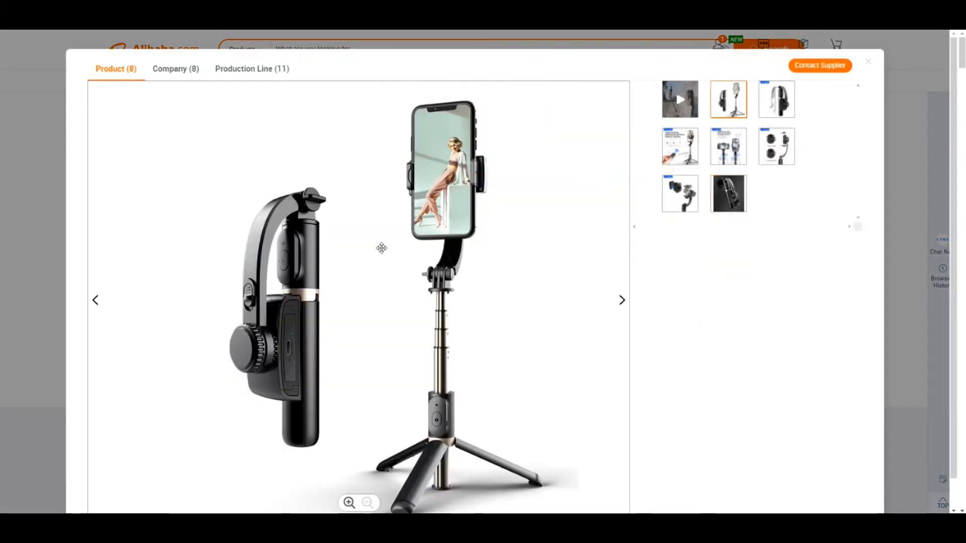
right_click(365, 205)
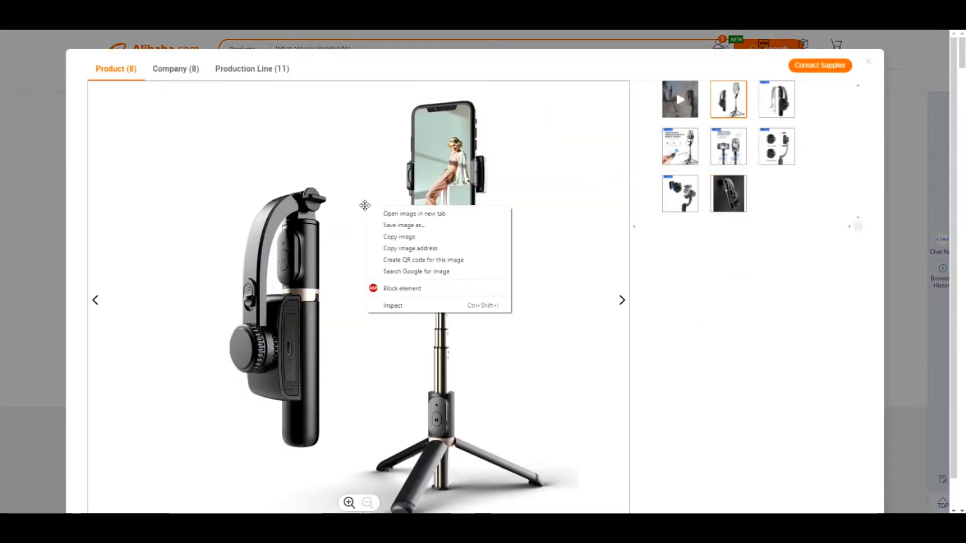
left_click(392, 305)
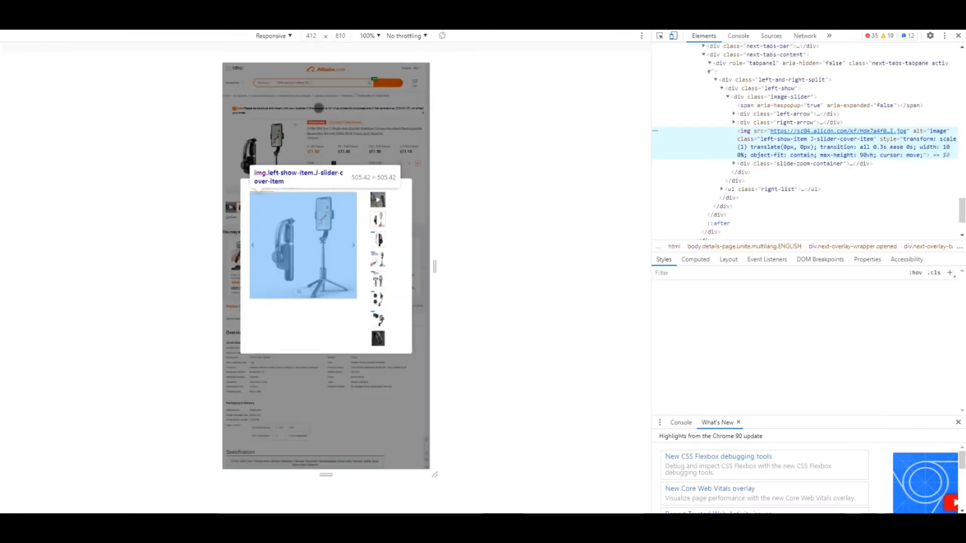
Turn off the mobile device view and open the main gimbal photo's source URL in a new browser tab.
left_click(673, 37)
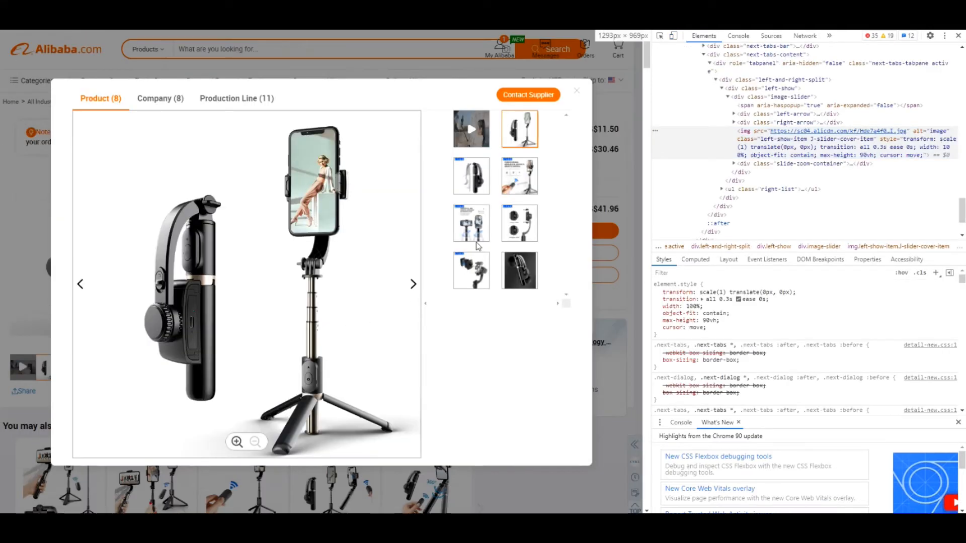
mouse_move(854, 137)
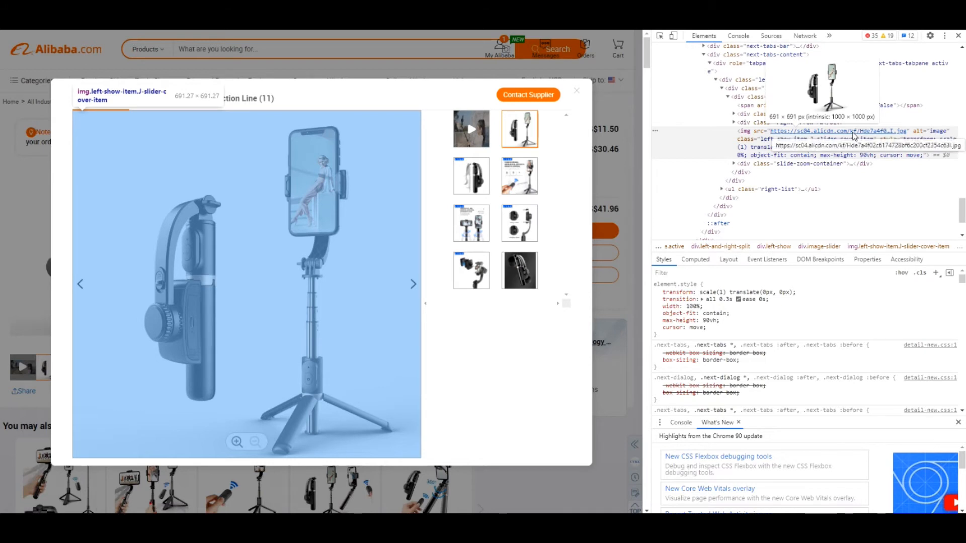
double_click(853, 136)
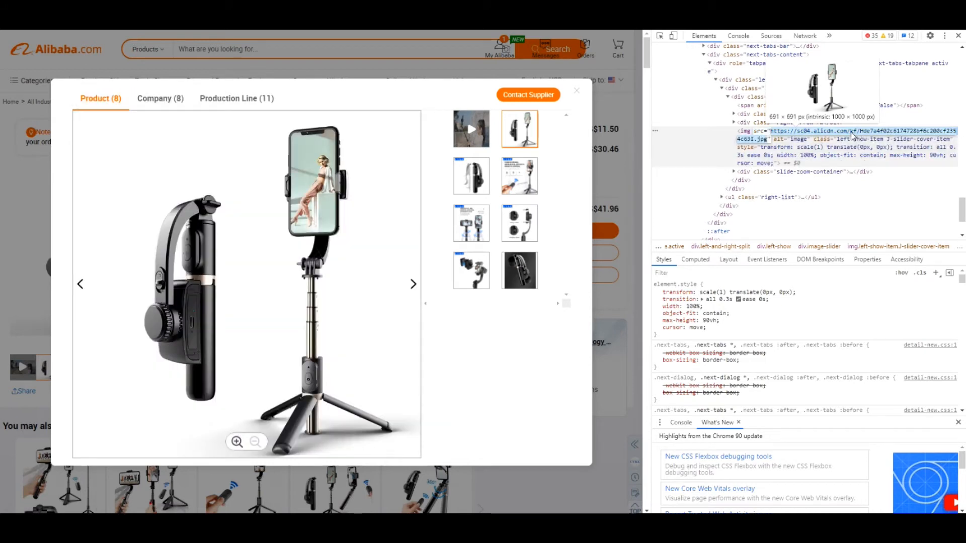
key("ctrl+t")
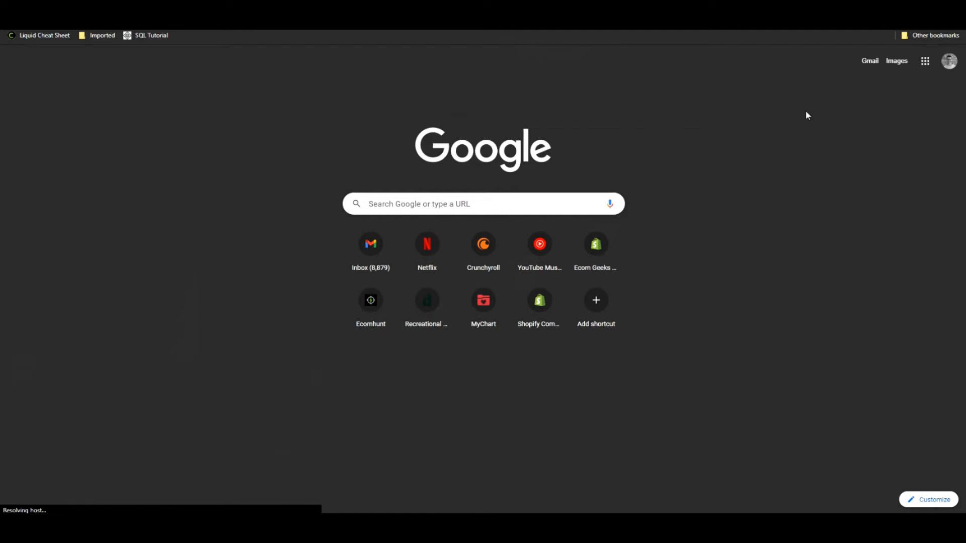
type("https://sc04.alicdn.com/kf/Hde7a4f02c6174728bf6c200cf2354c63l.jpg")
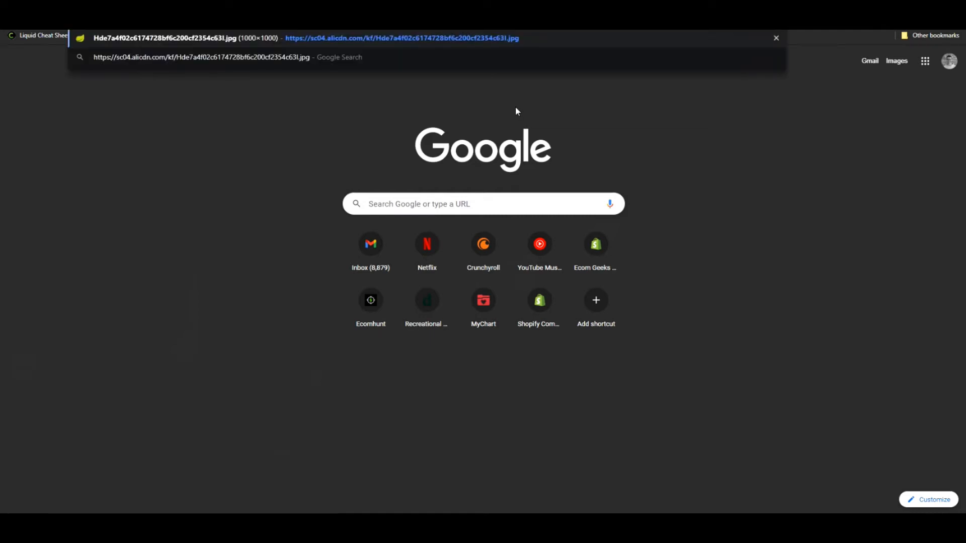
key("Return")
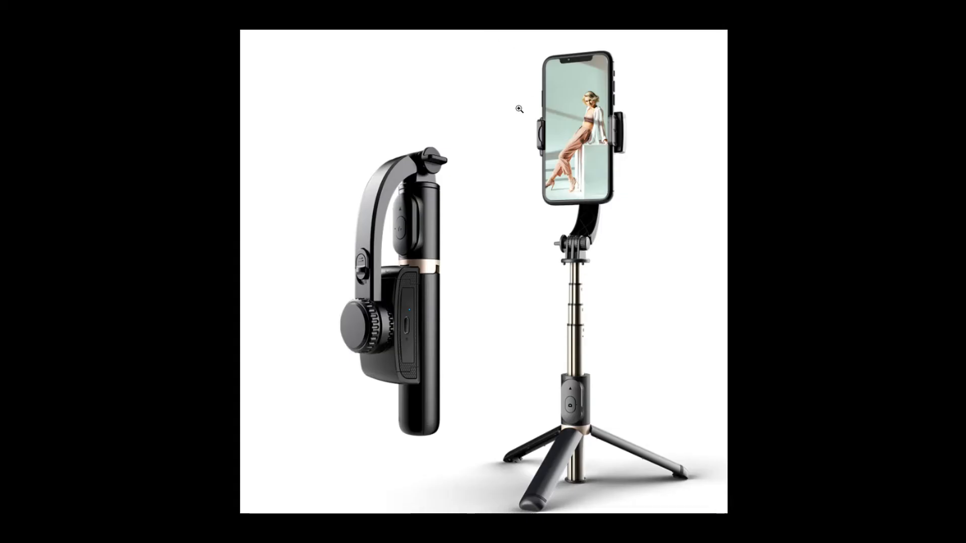
Save the full-size gimbal photo to the computer, and close the Alibaba listing's photo viewer and developer tools.
left_click(486, 156)
right_click(486, 156)
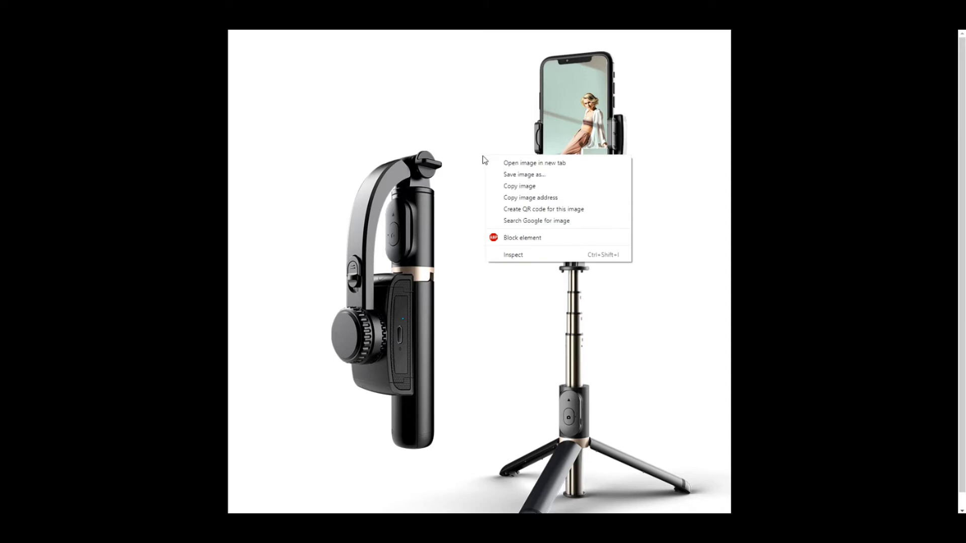
left_click(524, 174)
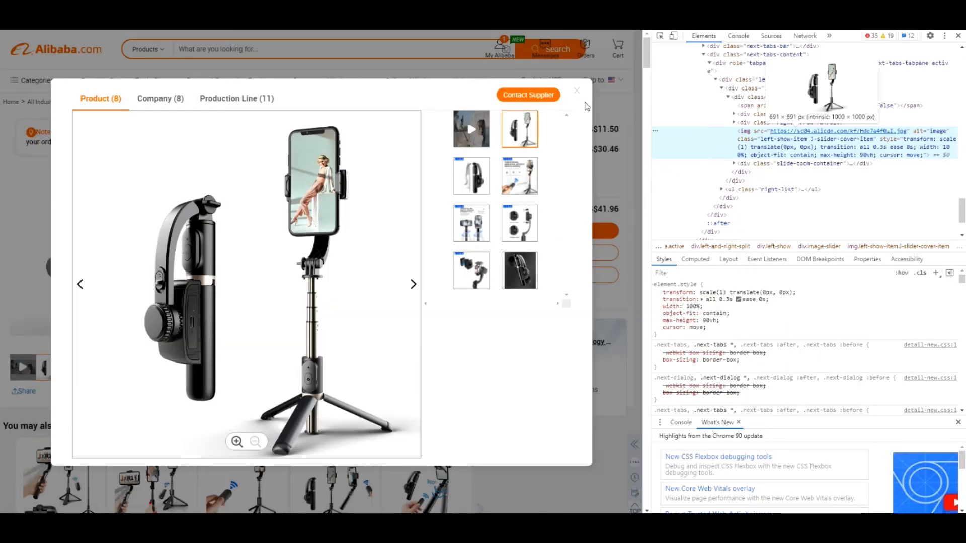
left_click(583, 99)
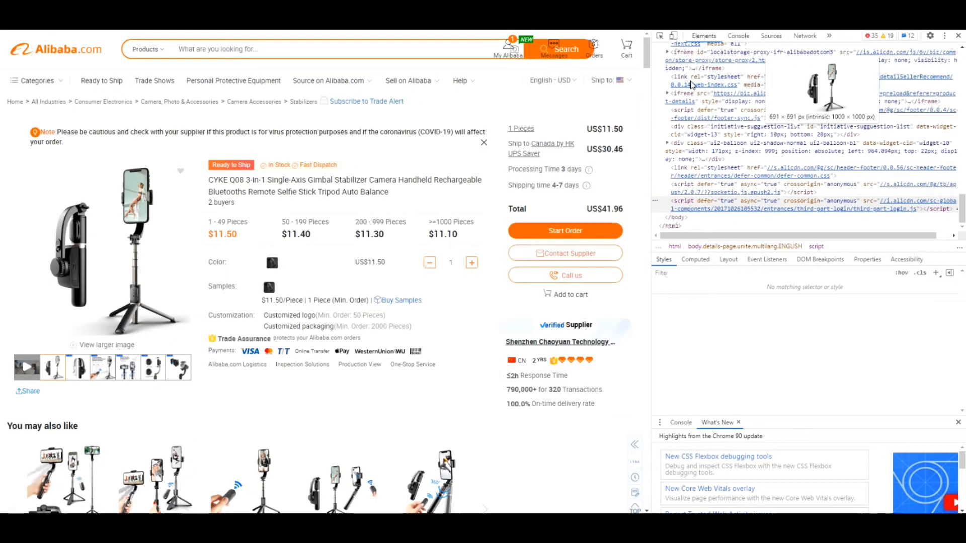
left_click(958, 35)
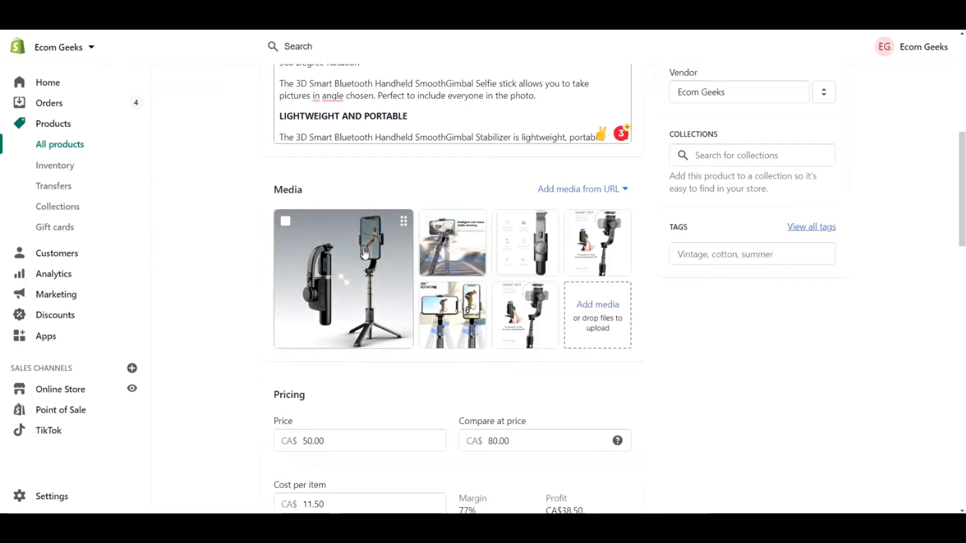
Preview the "Selfie Gimbal Pro (Product Description)" page from the Shopify admin and look through its gallery images one by one.
scroll(770, 391, "up", 8)
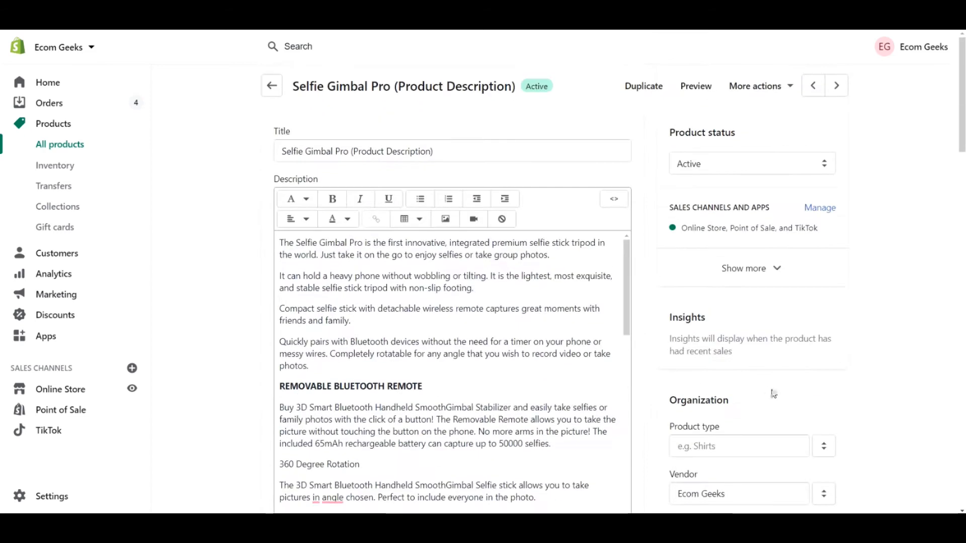
left_click(696, 86)
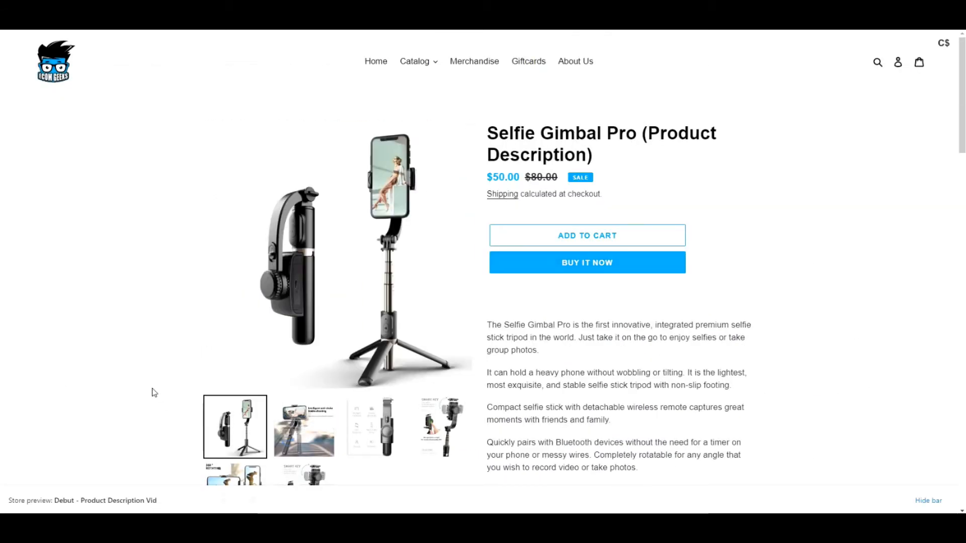
left_click(304, 427)
scroll(632, 403, "down", 2)
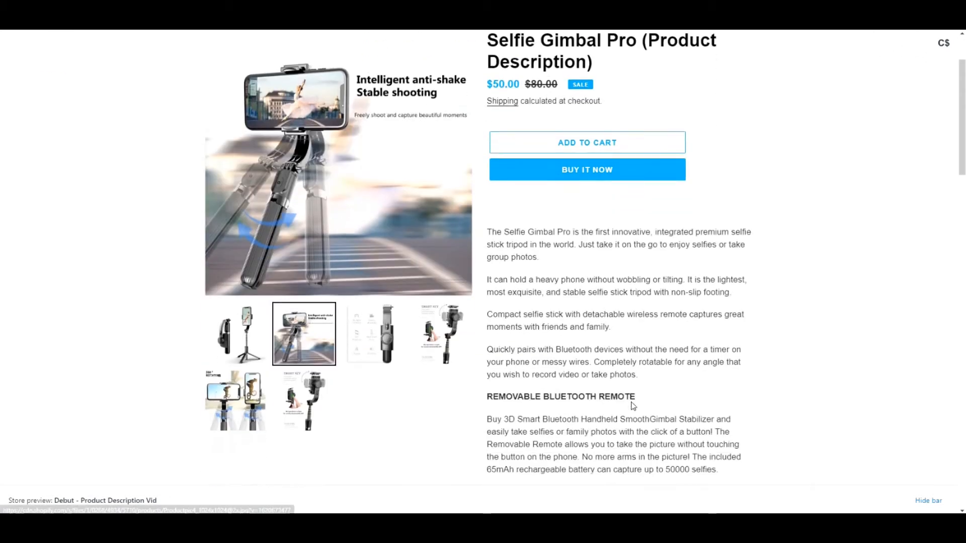
scroll(633, 407, "up", 1)
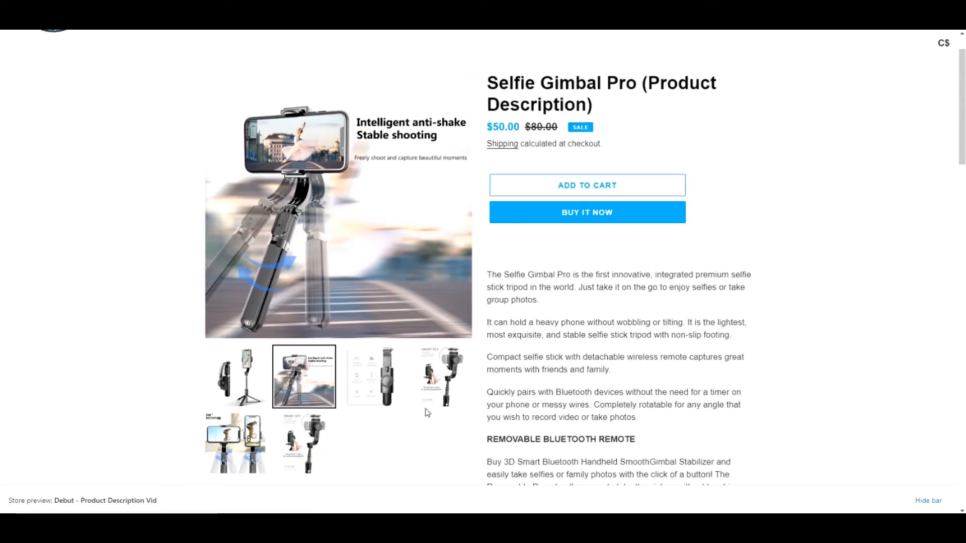
left_click(377, 384)
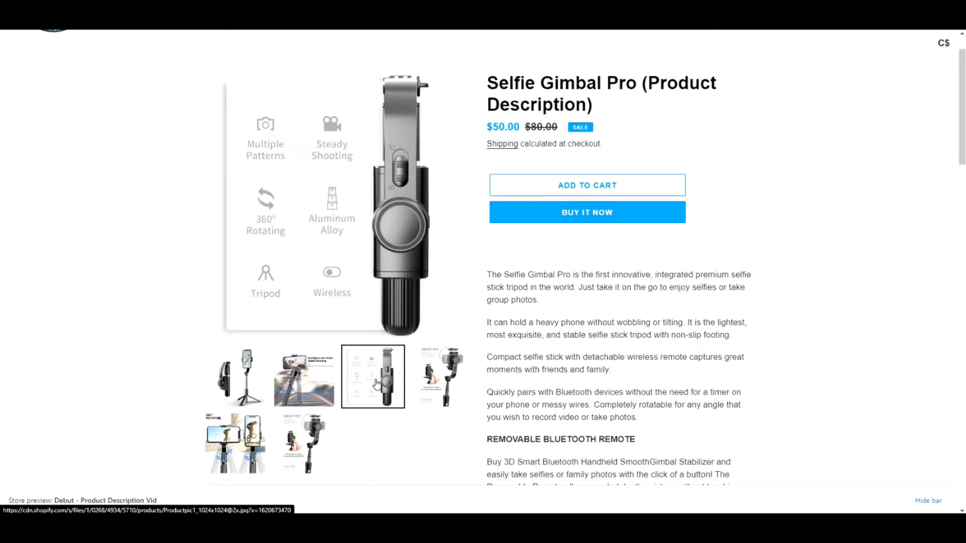
left_click(453, 383)
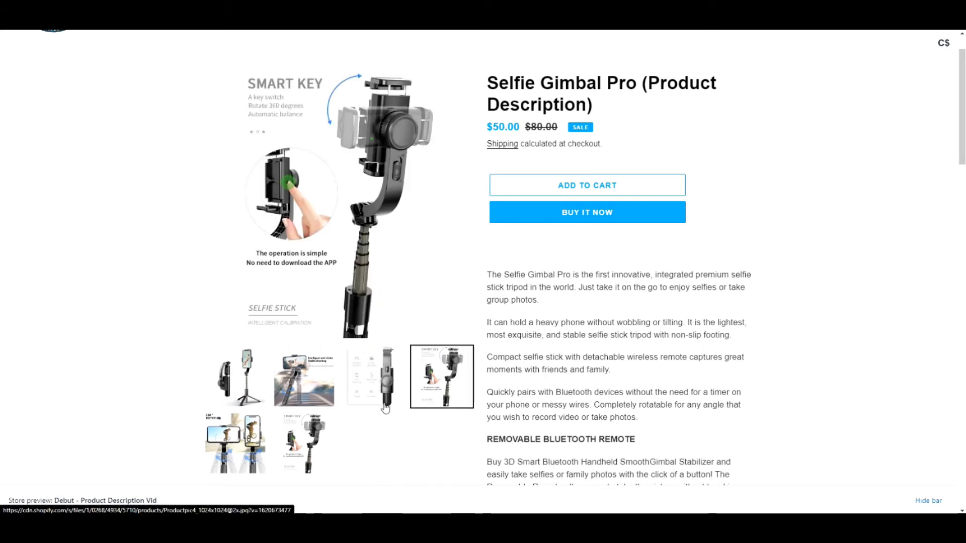
left_click(236, 448)
left_click(297, 447)
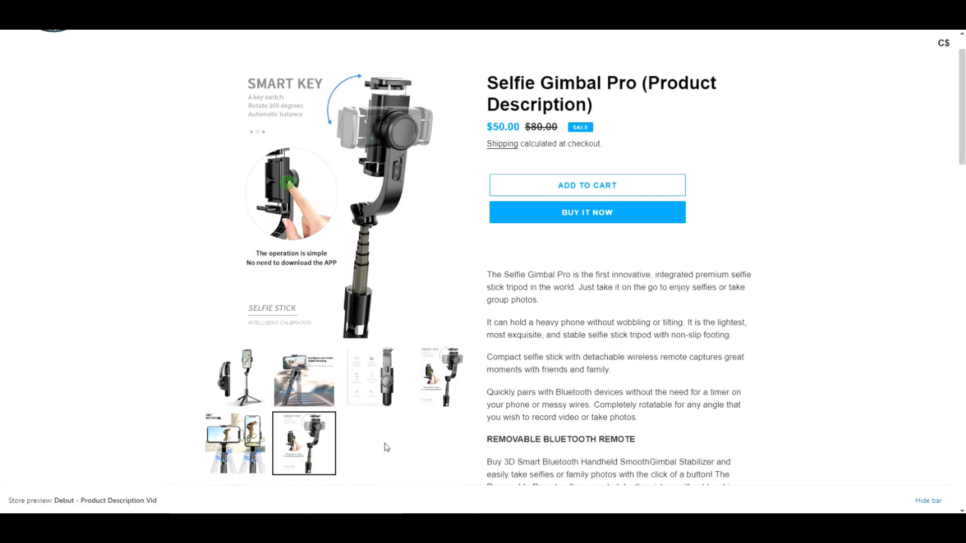
left_click(243, 389)
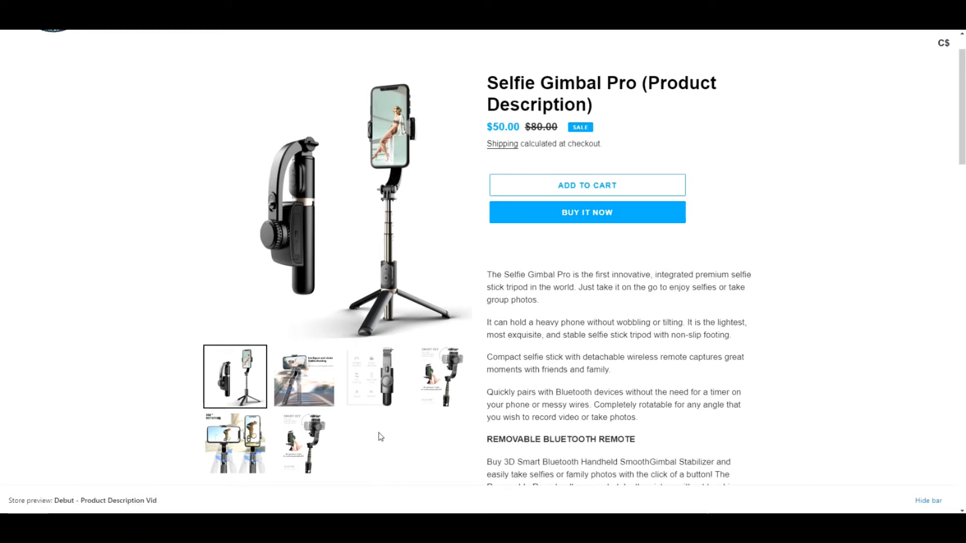
left_click(305, 380)
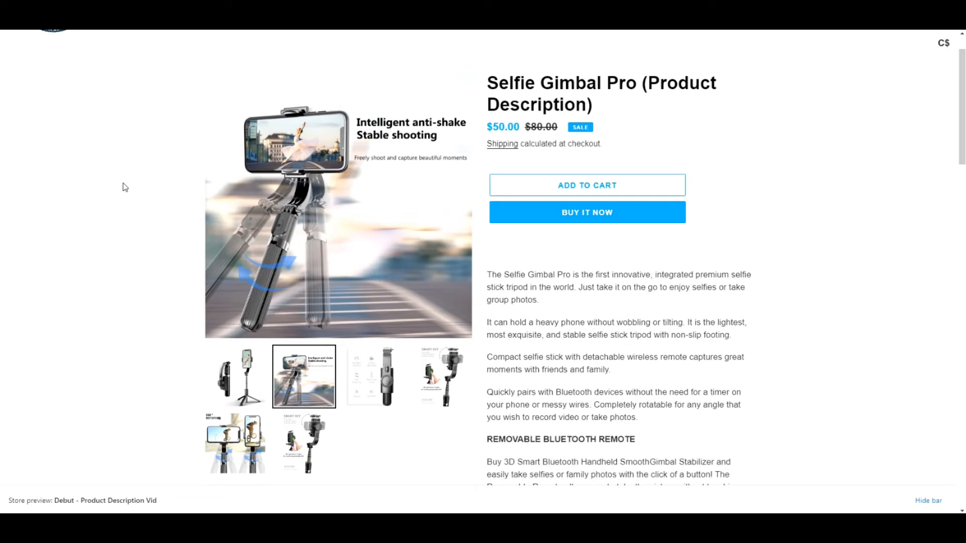
Check the previewed title and sale price against the product's price, cost per item and margin in the Shopify admin.
left_click_drag(606, 150, 487, 124)
left_click(617, 130)
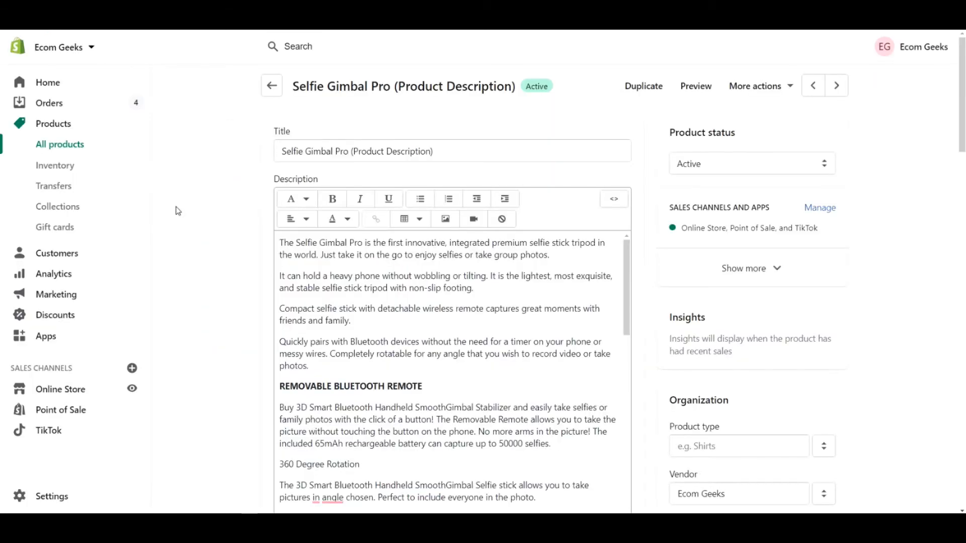
scroll(177, 210, "down", 10)
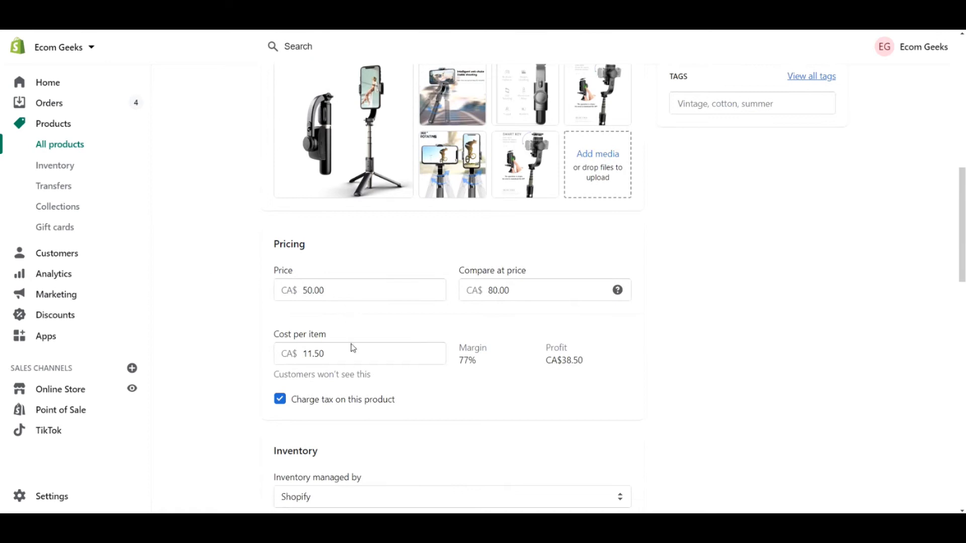
left_click(348, 359)
double_click(338, 354)
left_click(212, 290)
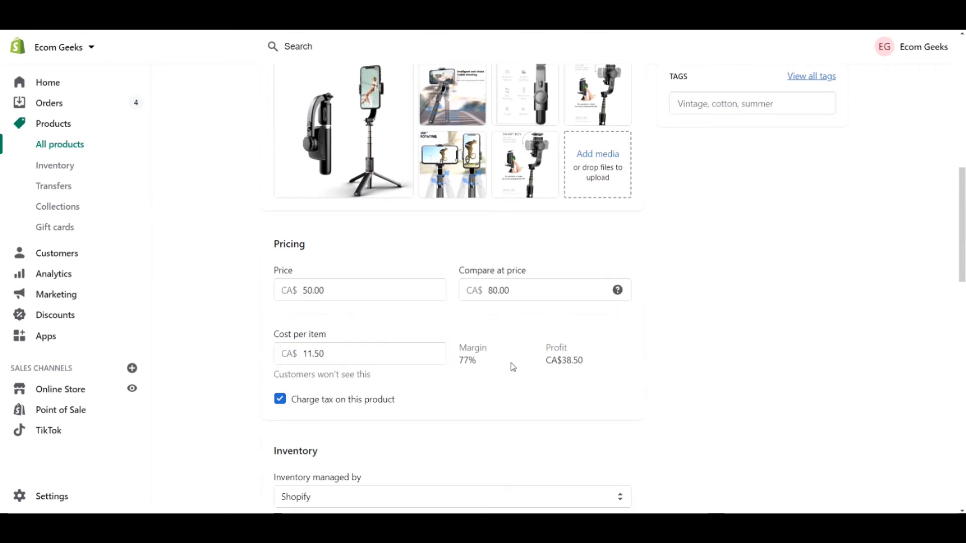
double_click(476, 362)
left_click(742, 354)
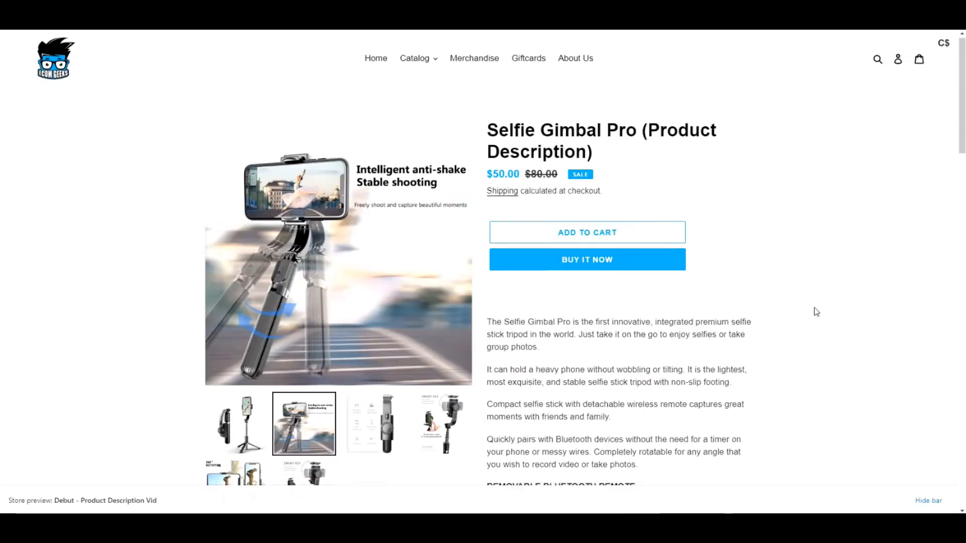
Read through the store preview's product description from the introduction to the specifications and related products.
scroll(815, 312, "down", 2)
scroll(815, 312, "down", 1)
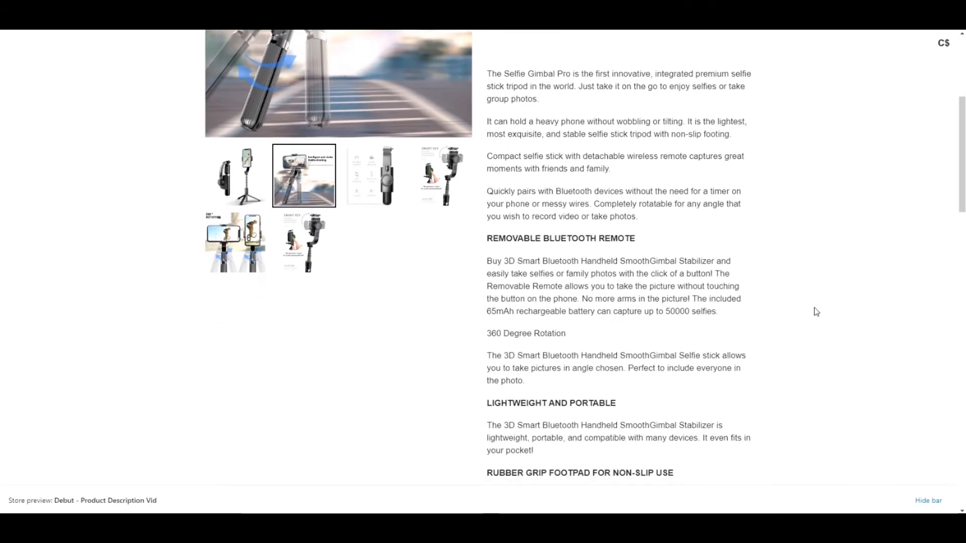
scroll(814, 313, "up", 3)
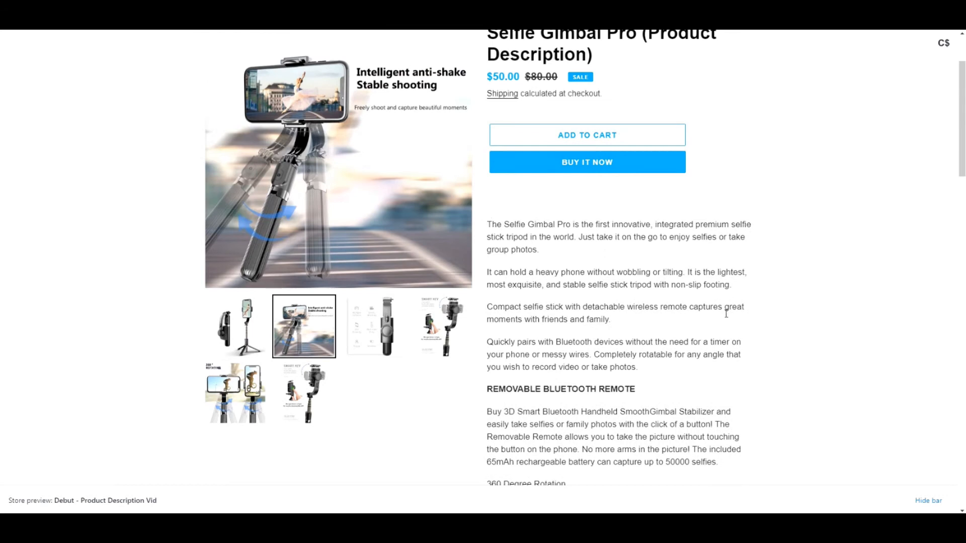
scroll(703, 380, "down", 13)
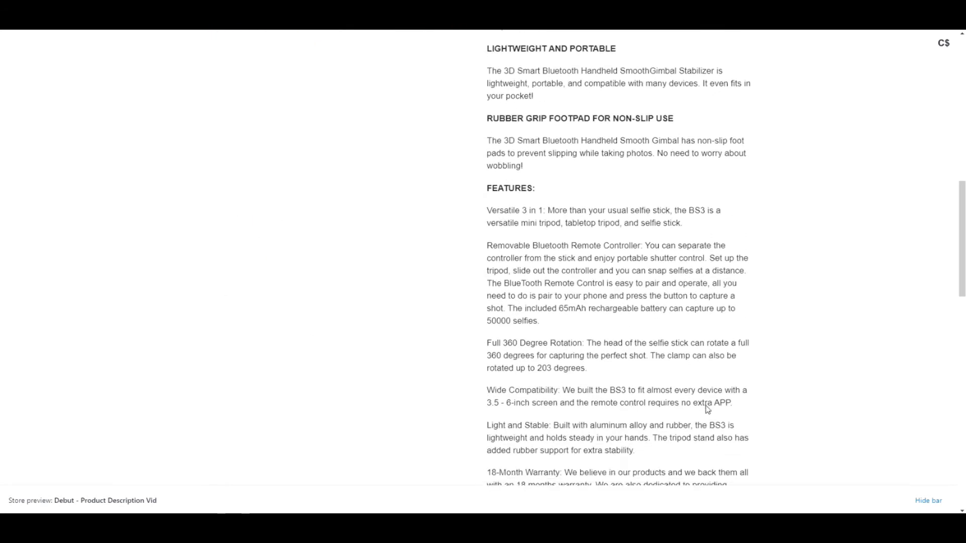
scroll(707, 409, "down", 7)
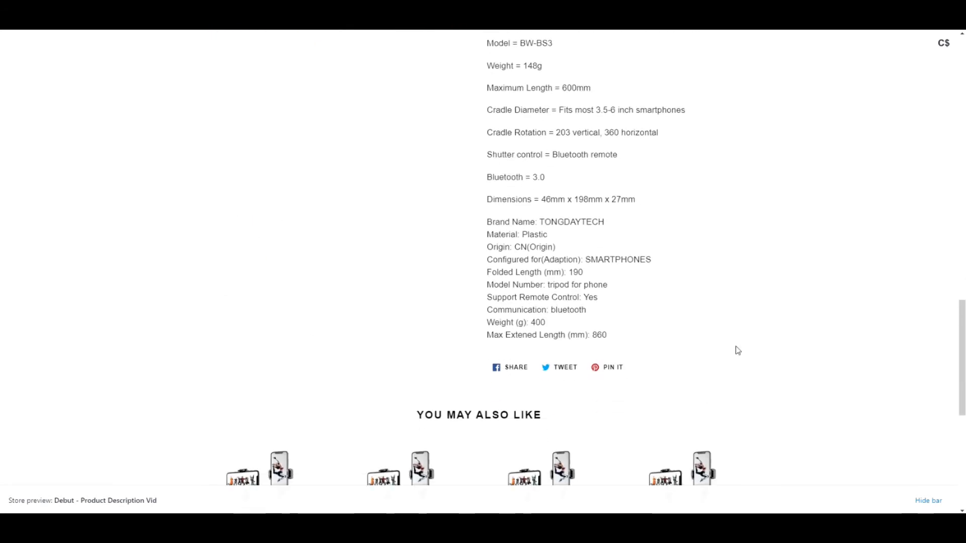
scroll(770, 301, "down", 4)
scroll(830, 279, "up", 20)
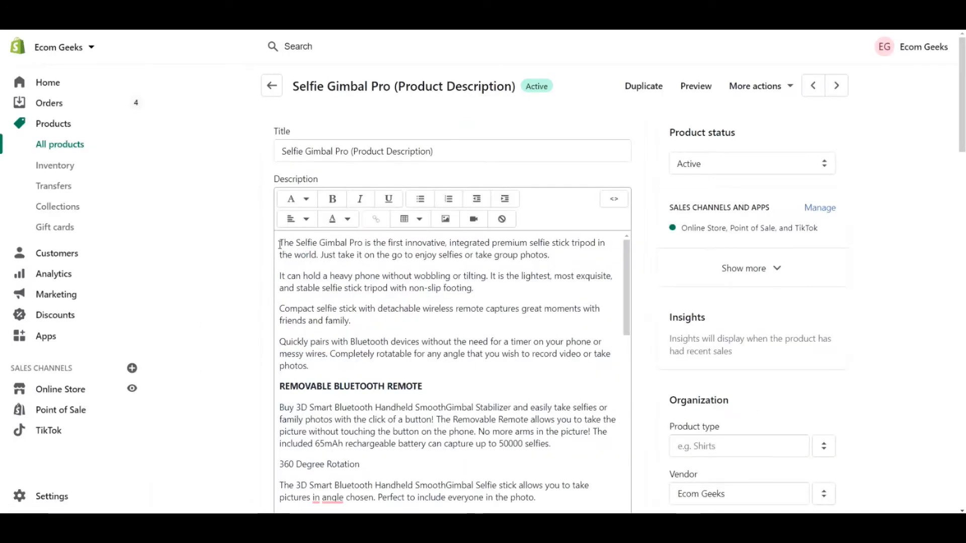
Add a center-aligned heading reading "Hollywood quality shots in the palm of your hand" above the first paragraph of the product description in the admin.
left_click(279, 243)
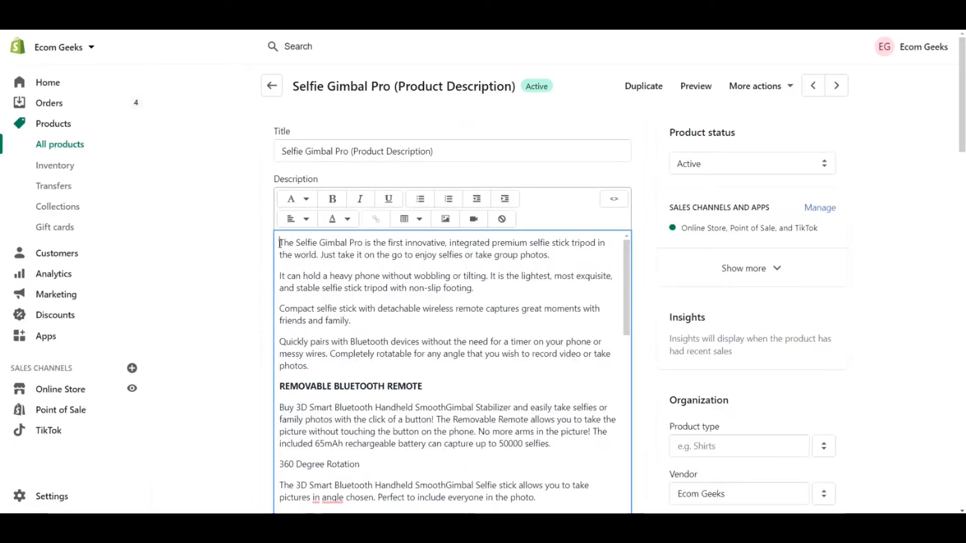
key("Return")
type("Hollywood quality shots in the palm of your hand")
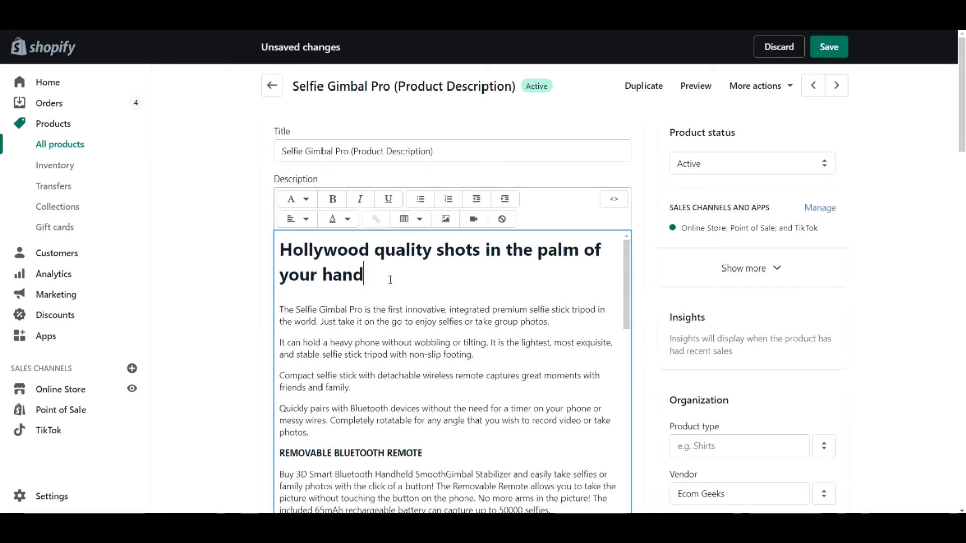
left_click_drag(390, 280, 264, 240)
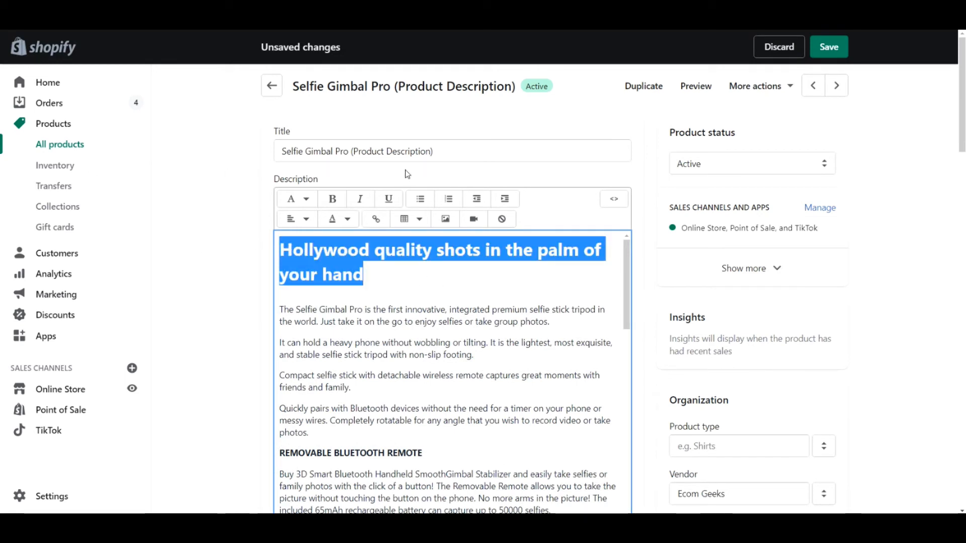
left_click(306, 221)
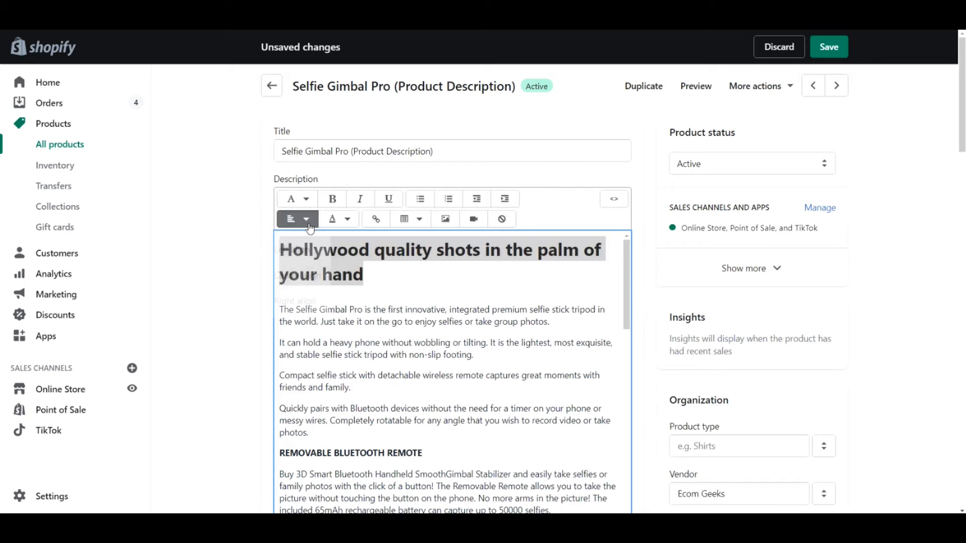
left_click(302, 279)
left_click(466, 276)
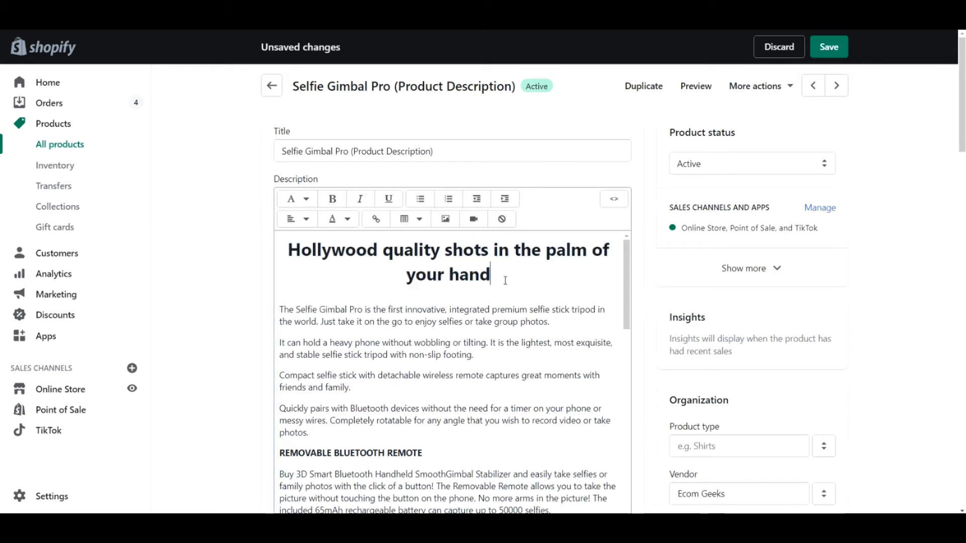
Save the product's changes and open its store preview.
left_click(845, 46)
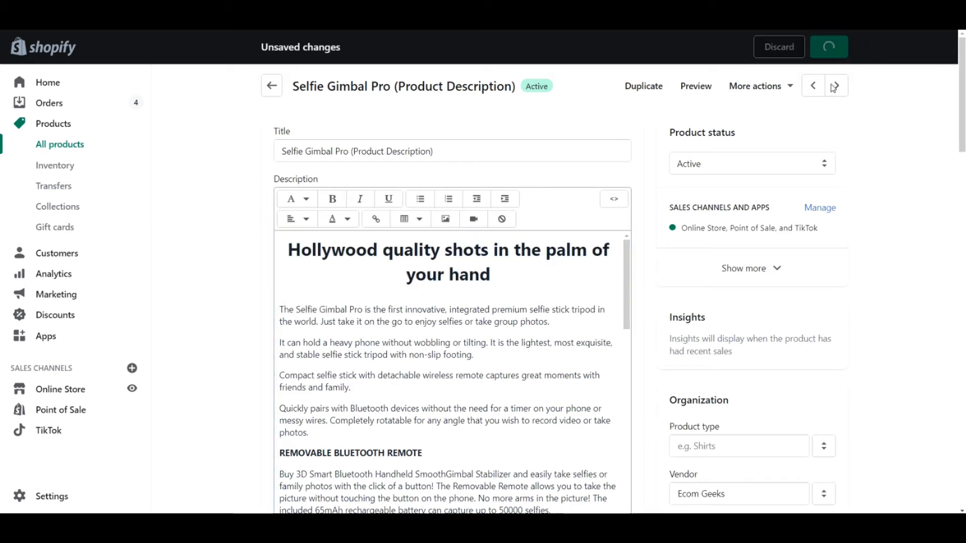
left_click(687, 92)
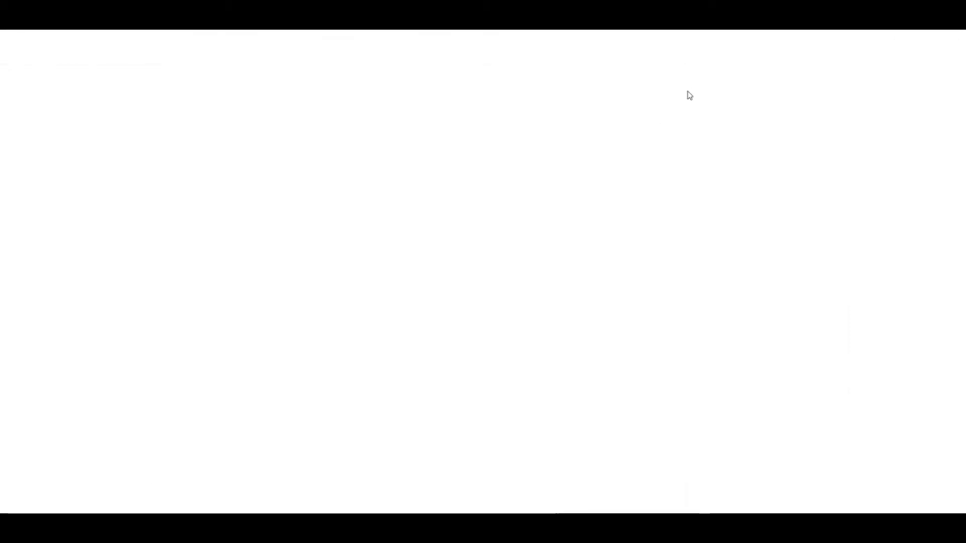
Check the centered headline and the text beneath it in the product's store preview.
scroll(854, 310, "down", 2)
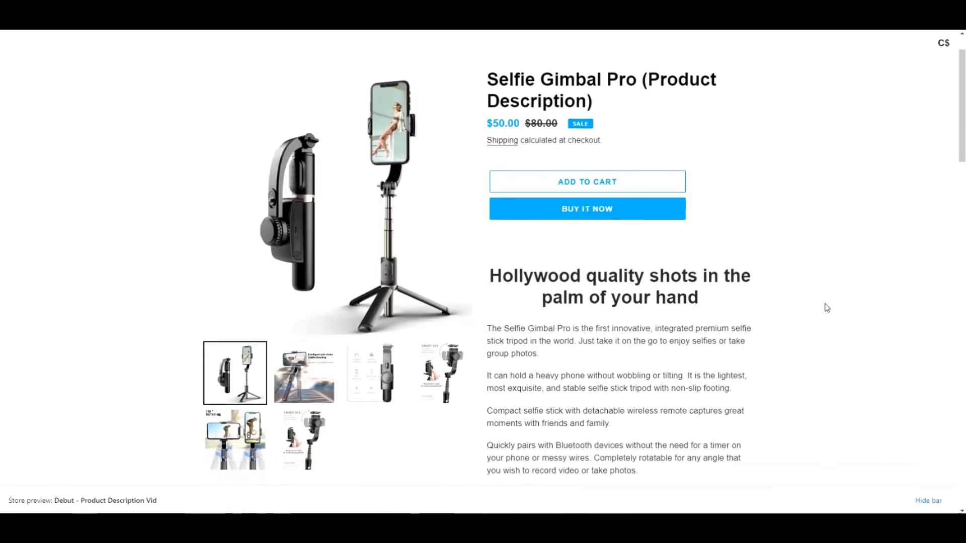
scroll(823, 305, "up", 1)
triple_click(672, 301)
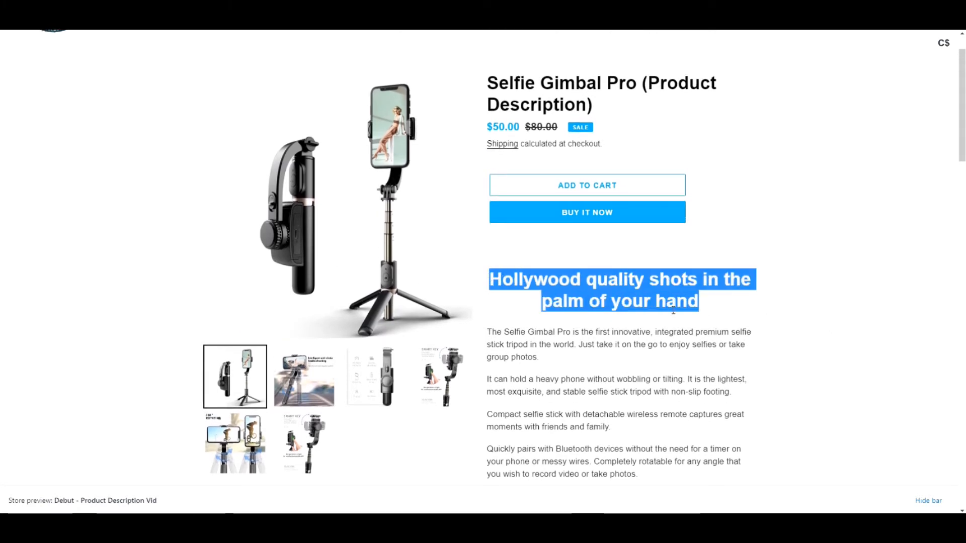
left_click(703, 312)
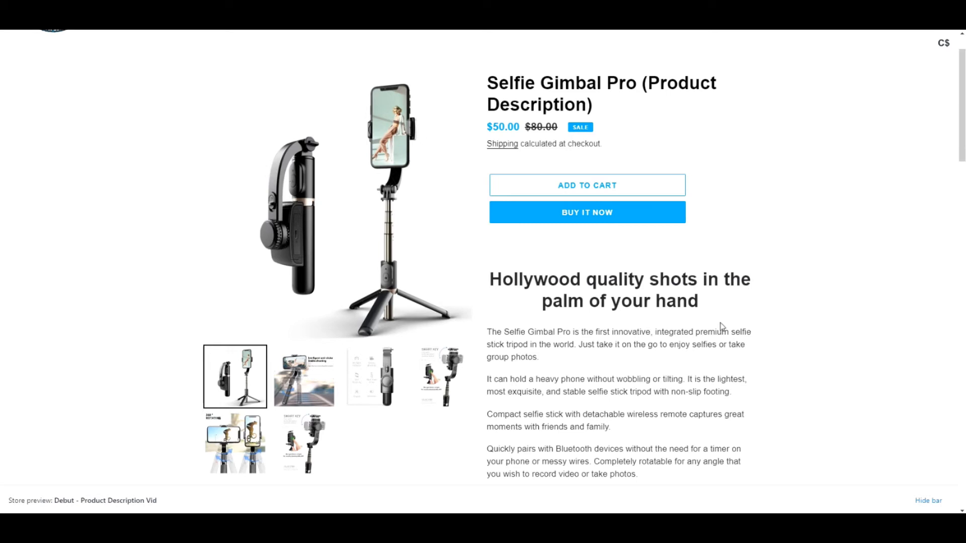
scroll(720, 332, "down", 1)
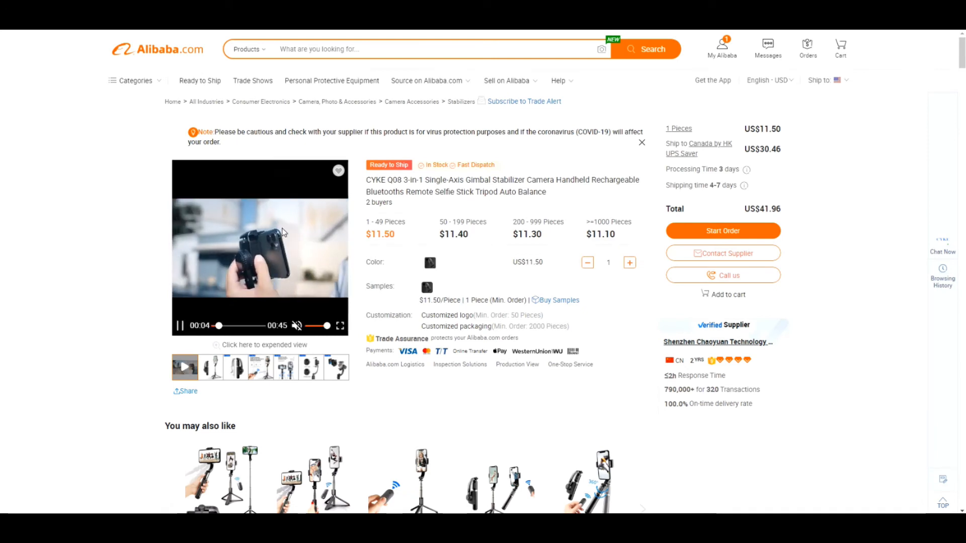
Open the source file of the Alibaba gimbal listing's product video on its own page and save the video.
right_click(312, 250)
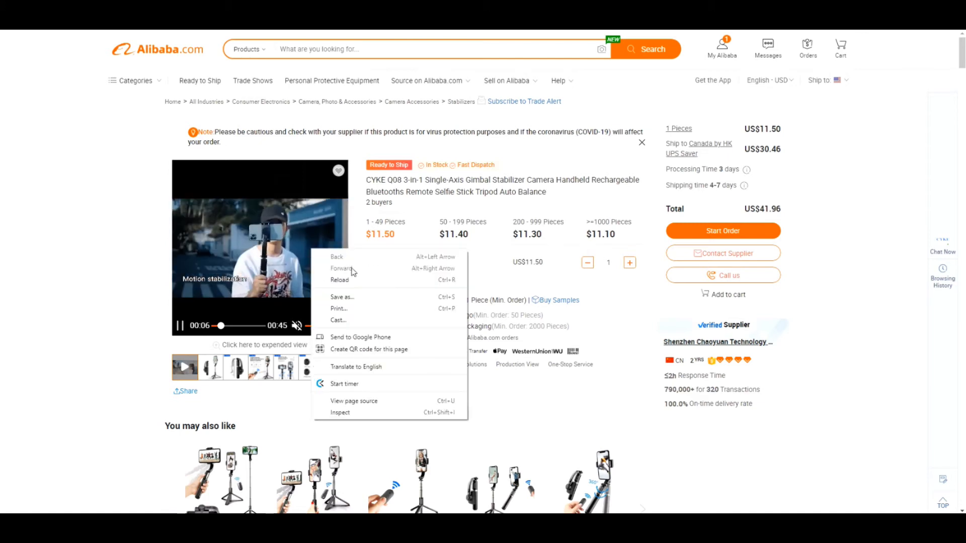
left_click(102, 322)
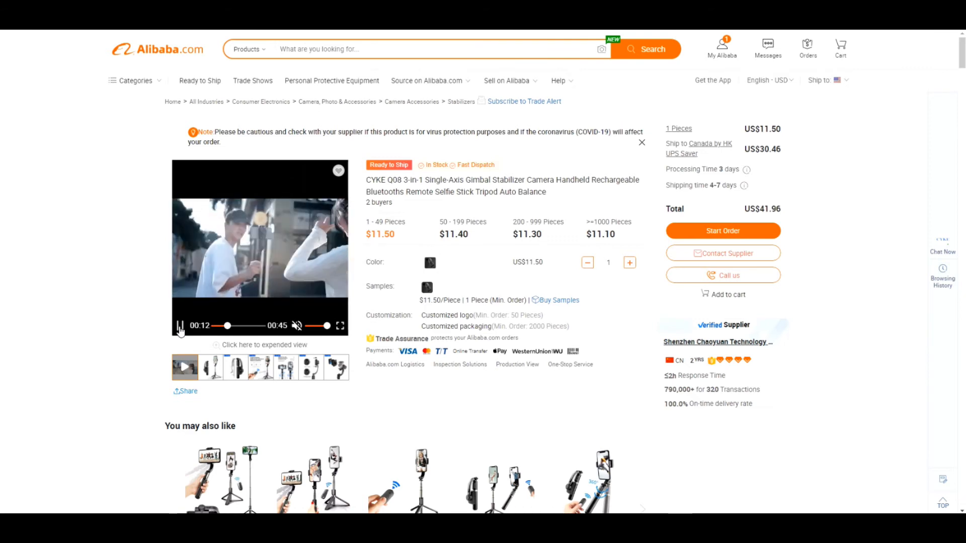
left_click(180, 327)
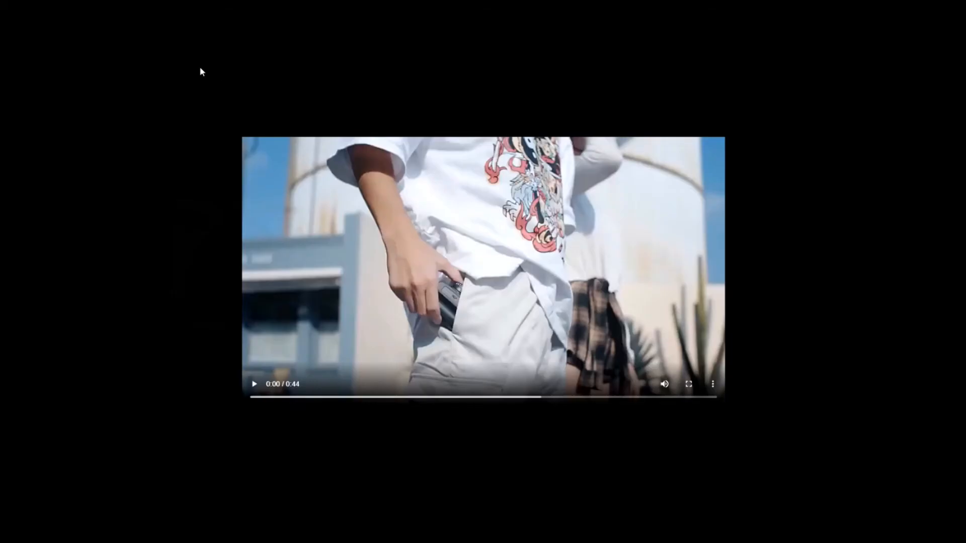
right_click(453, 206)
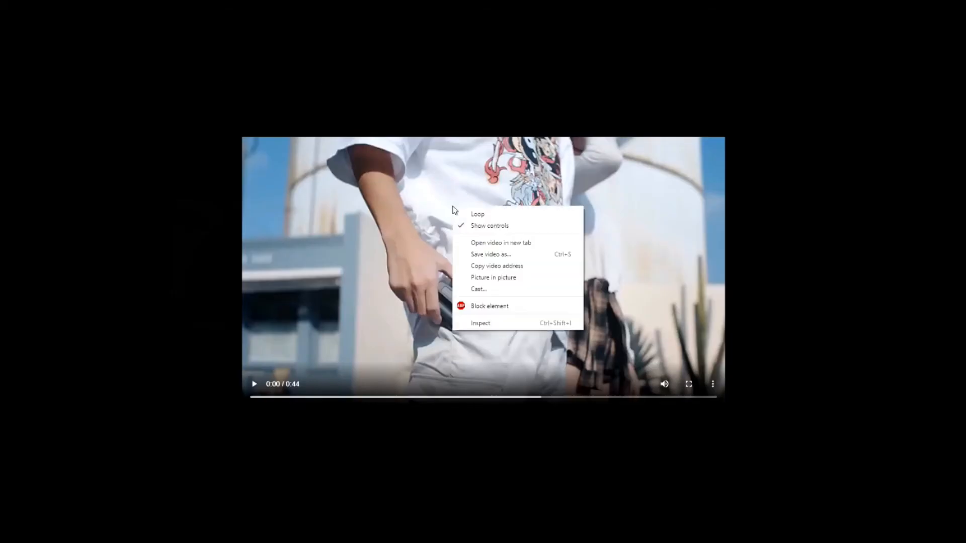
left_click(512, 257)
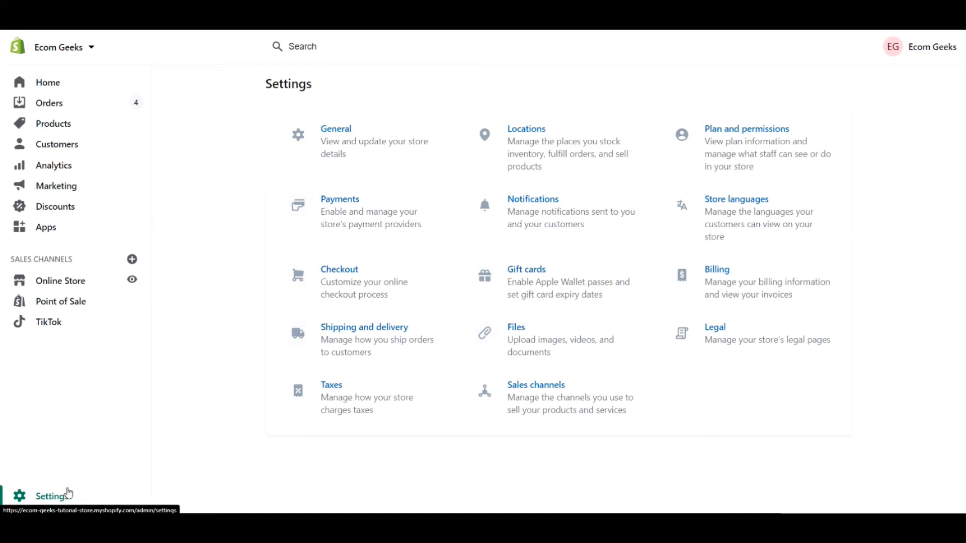
Copy the link of the uploaded Gimbal_Pro_Product_video from the store's Files settings, check its playback and address, and close the Alibaba page inspector.
left_click(538, 337)
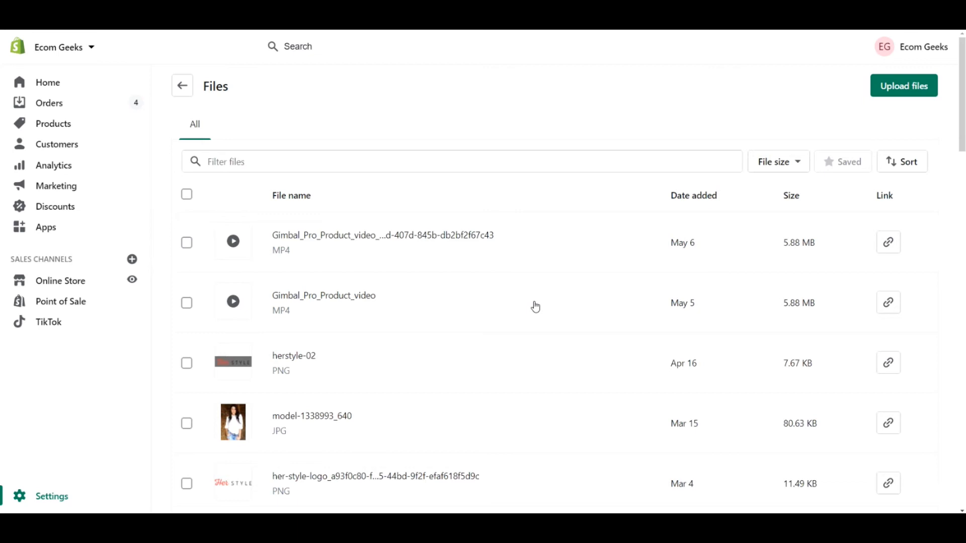
left_click(887, 306)
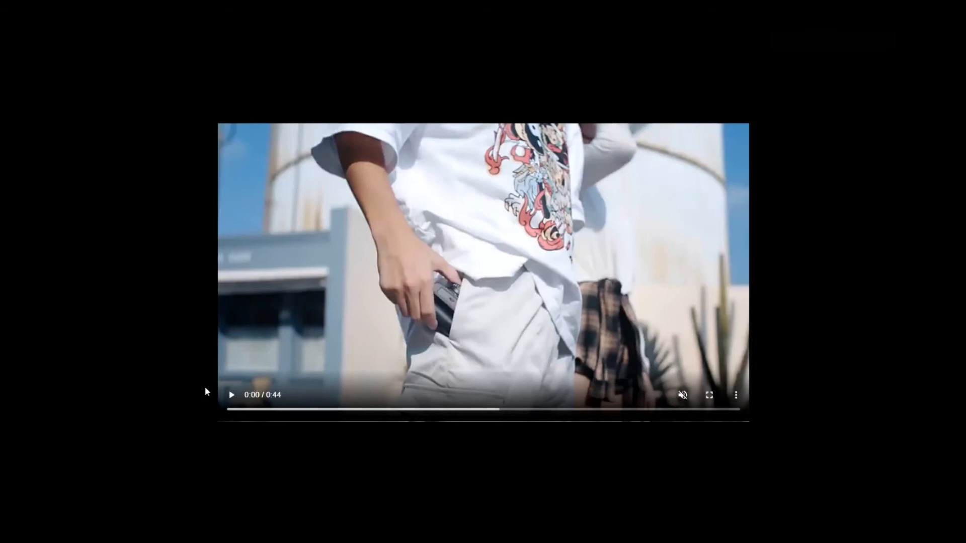
left_click(230, 395)
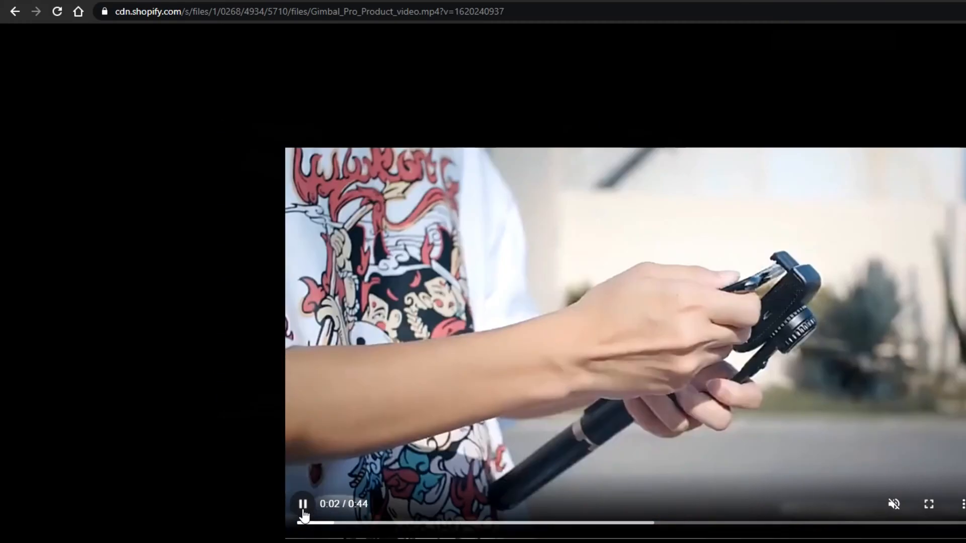
left_click(230, 396)
left_click_drag(115, 11, 183, 11)
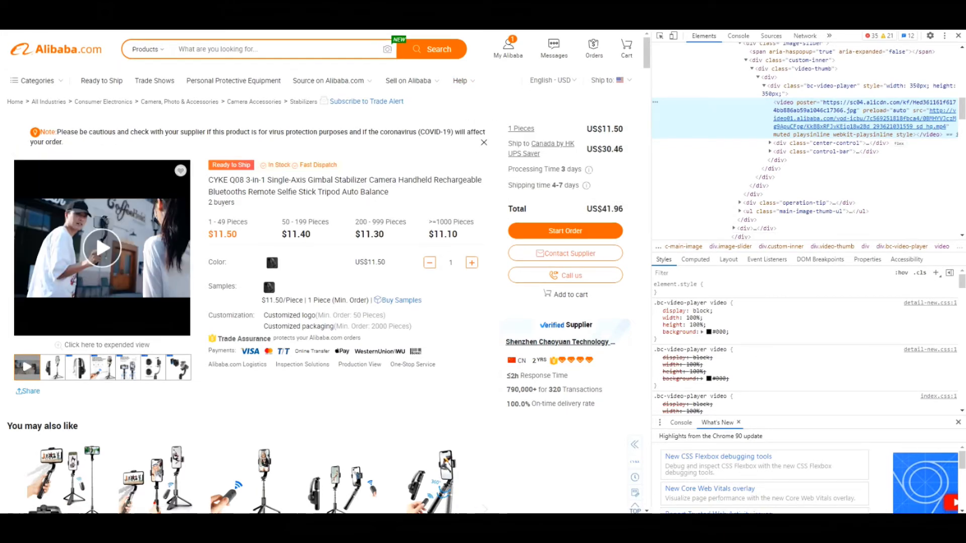
left_click(958, 35)
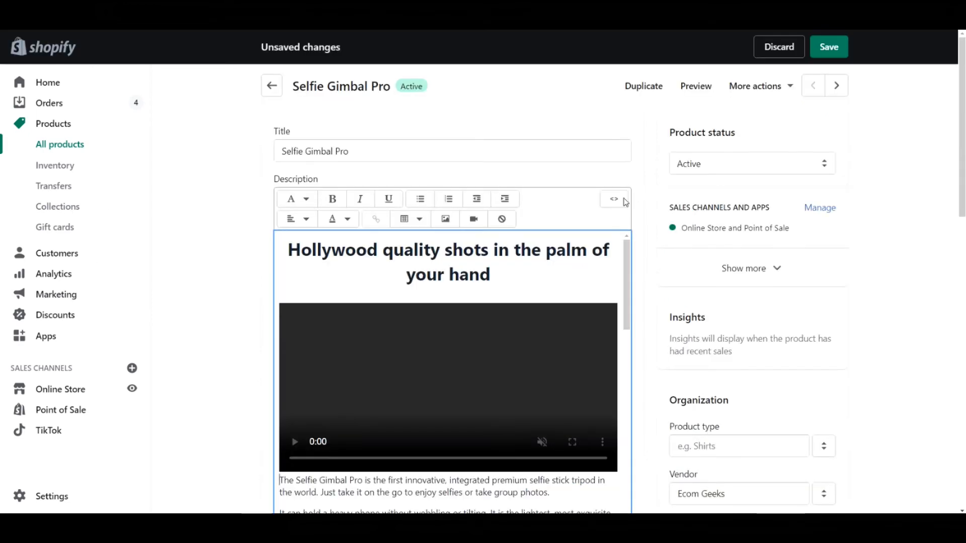
Show the product description's HTML and read the video embed code in Notepad, from the opening video tag and source line to the closing tag.
left_click(616, 201)
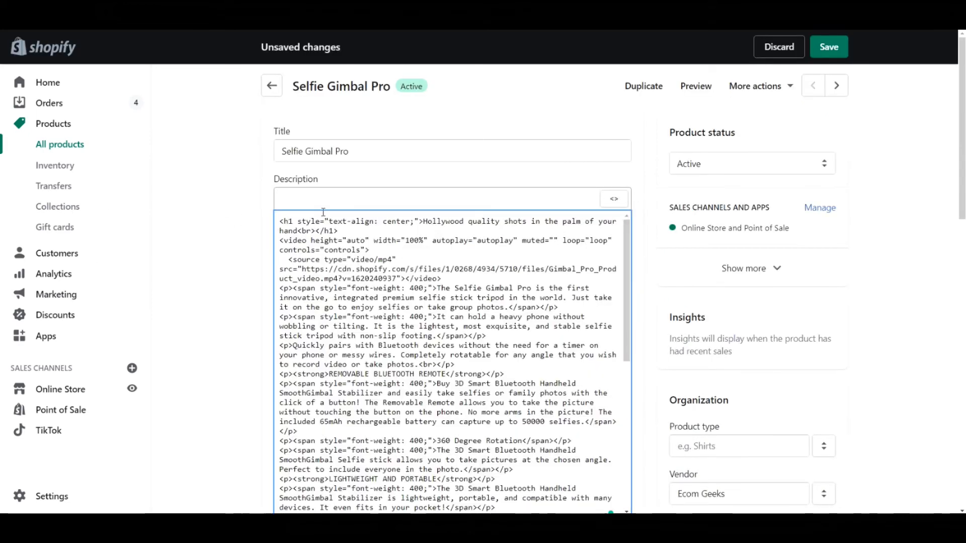
key("alt+Tab")
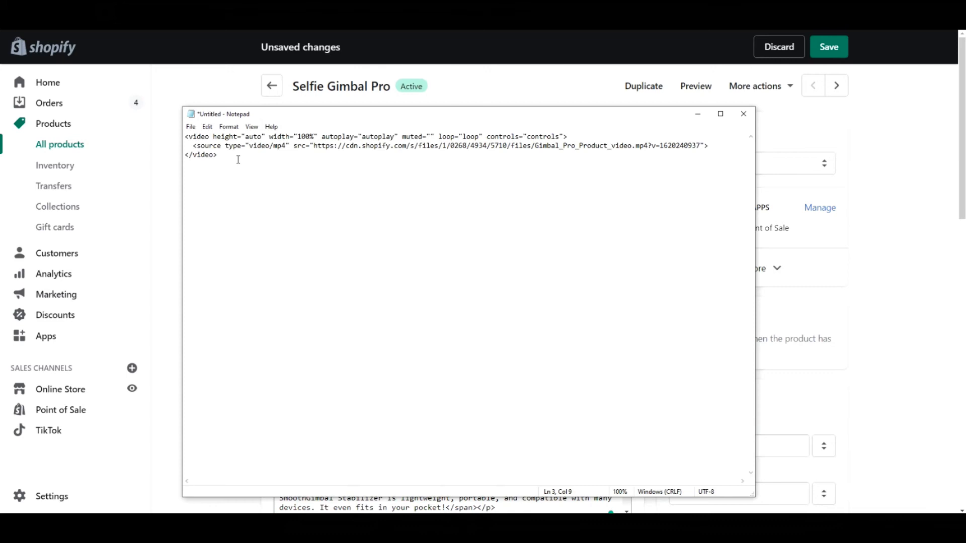
left_click(584, 137)
left_click_drag(574, 137, 99, 133)
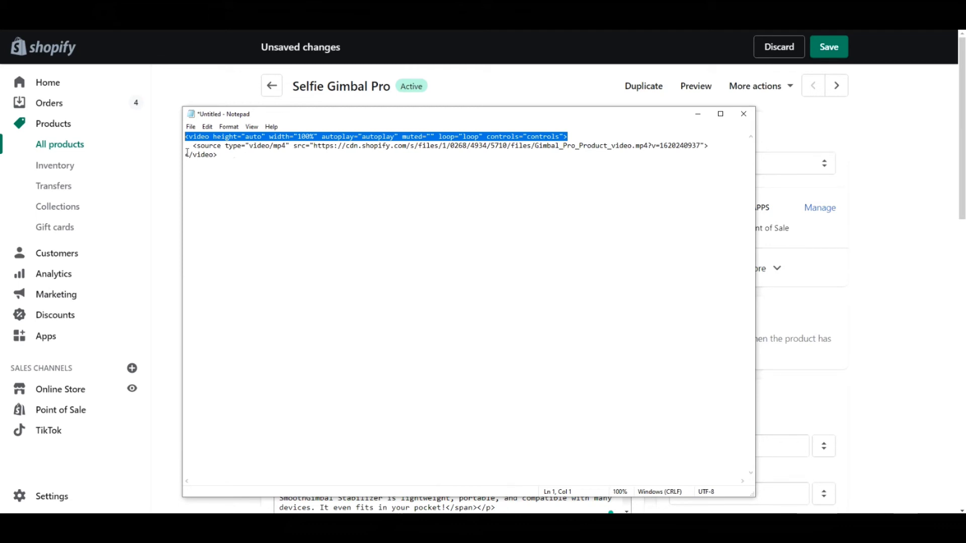
left_click_drag(189, 146, 715, 147)
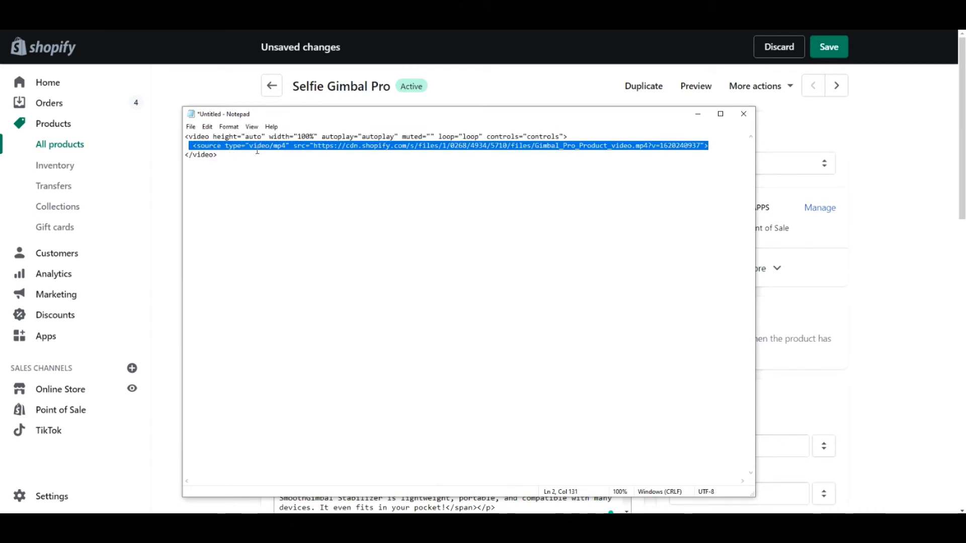
left_click(314, 147)
left_click_drag(314, 147, 700, 147)
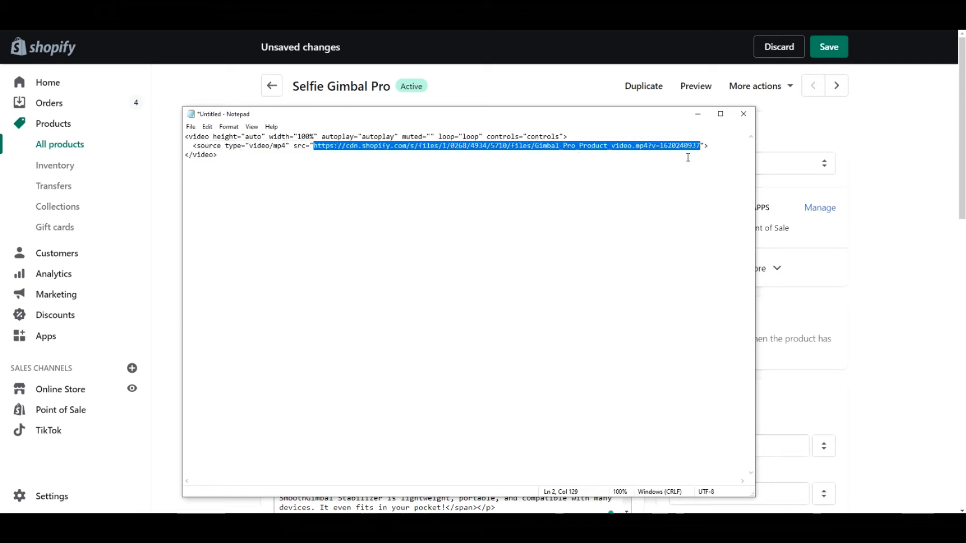
left_click_drag(218, 155, 187, 156)
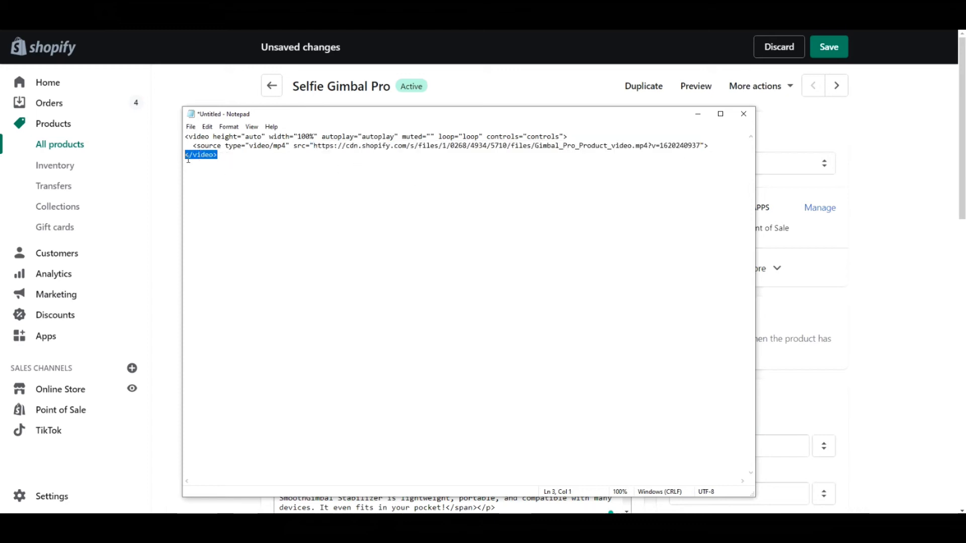
Examine the source line of the Notepad snippet, focusing on the Gimbal_Pro_Product_video.mp4 address inside the quotation marks.
left_click(227, 157)
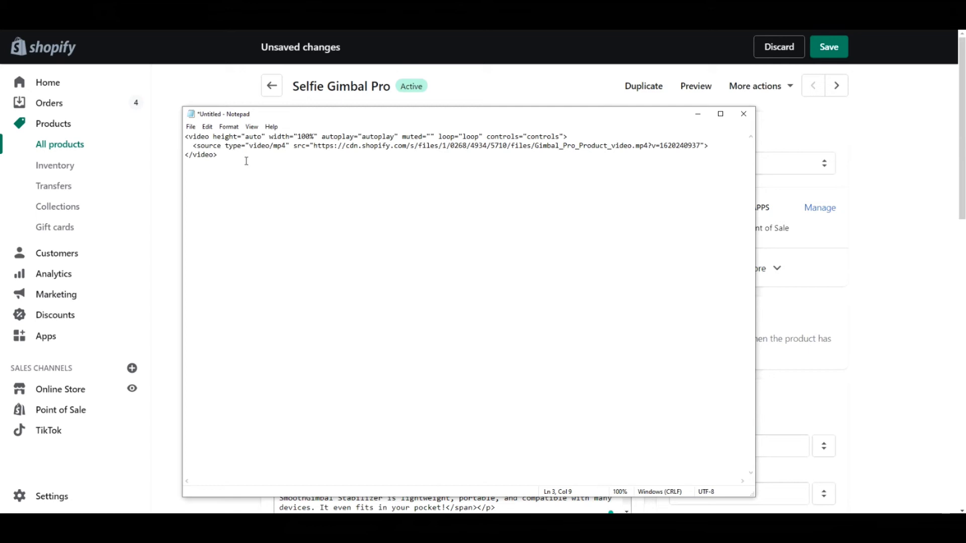
left_click_drag(218, 155, 190, 147)
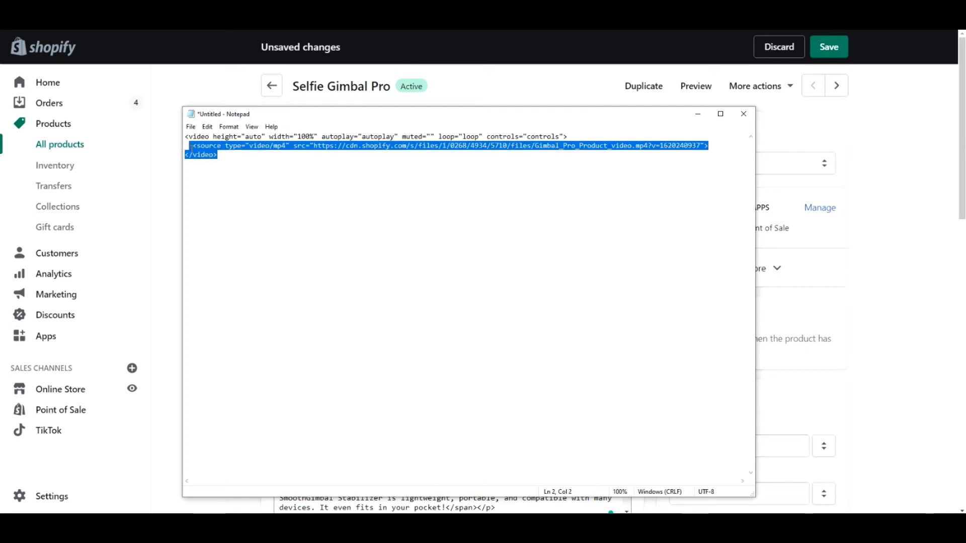
left_click(337, 148)
left_click_drag(313, 145, 649, 145)
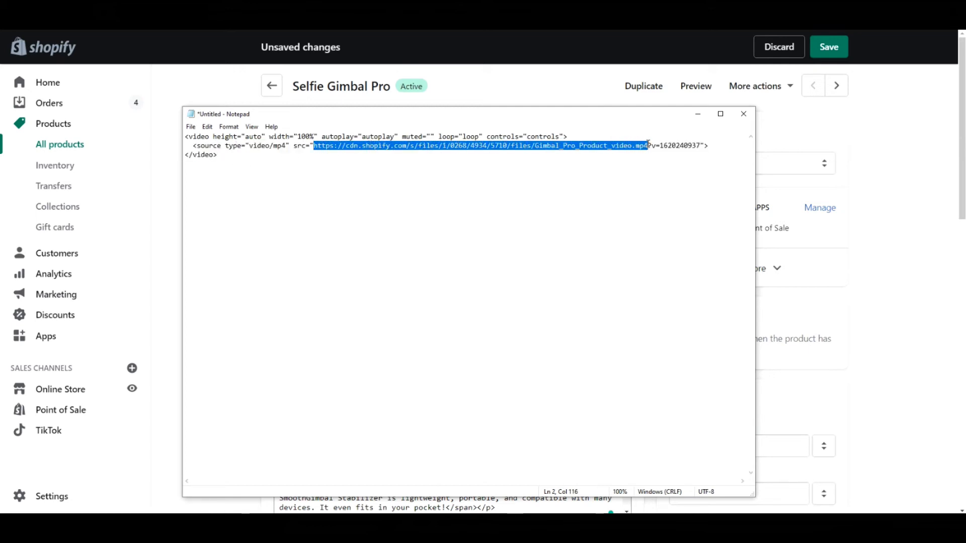
Examine the snippet's height and width attributes and compare them with how the video fits the page in the store preview.
left_click(250, 154)
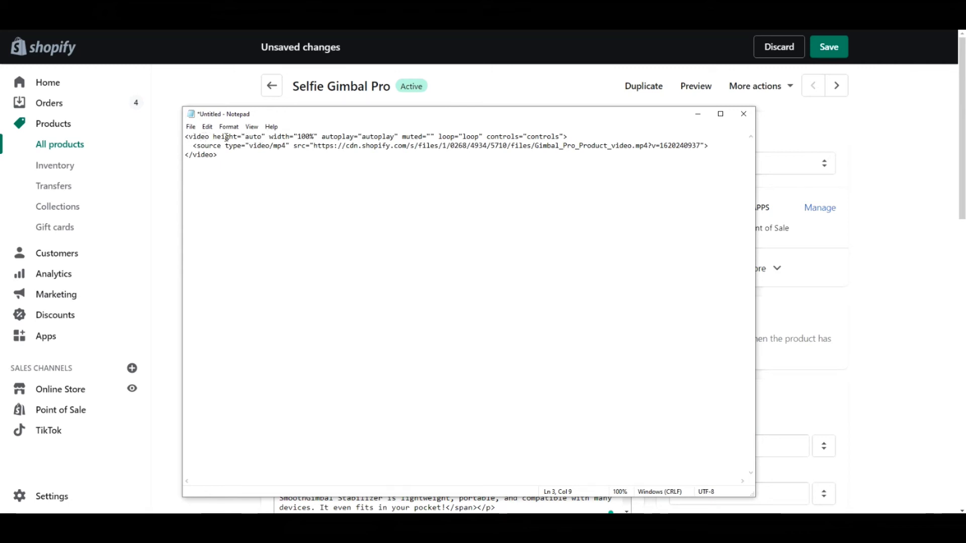
left_click_drag(214, 138, 312, 140)
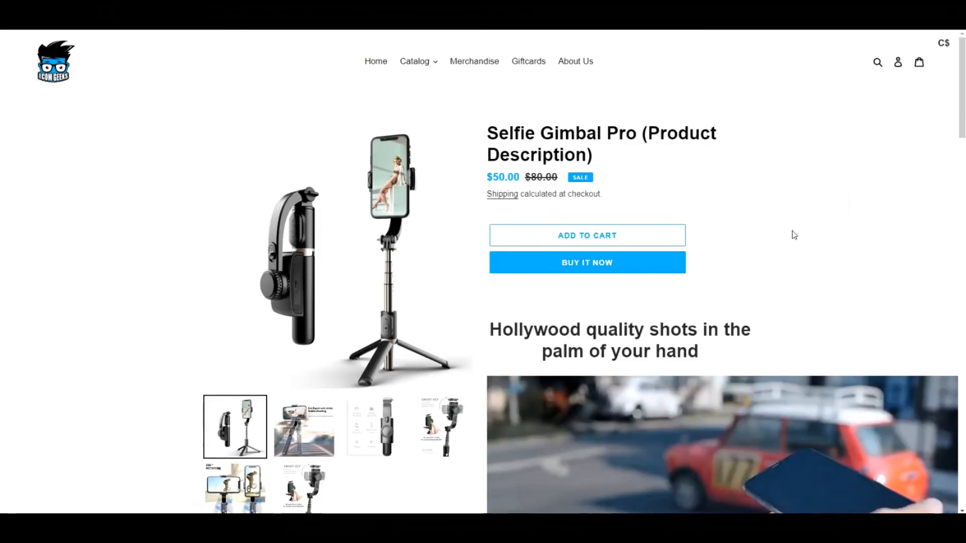
scroll(793, 233, "down", 6)
scroll(587, 232, "up", 2)
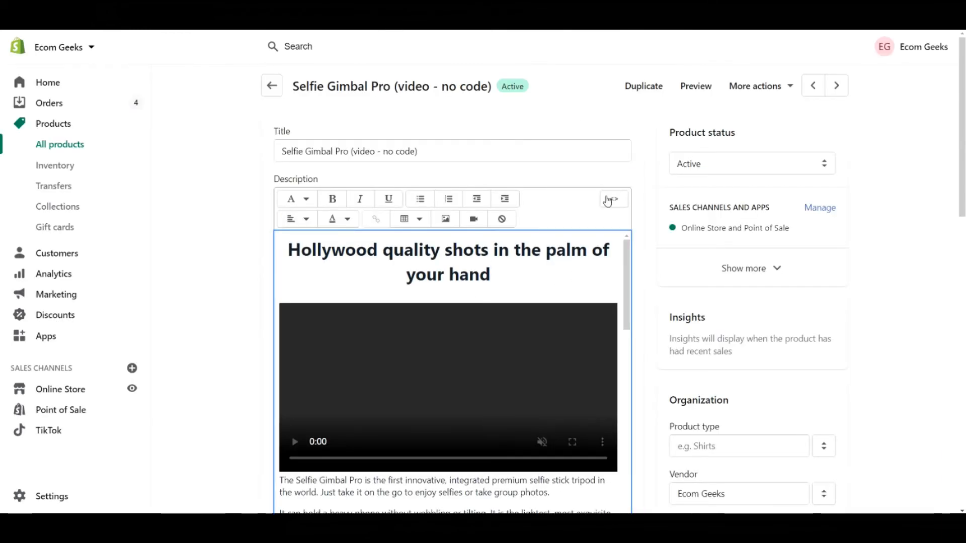
Show the HTML of the Selfie Gimbal Pro (video - no code) description and add blank lines before and after the video block.
left_click(614, 201)
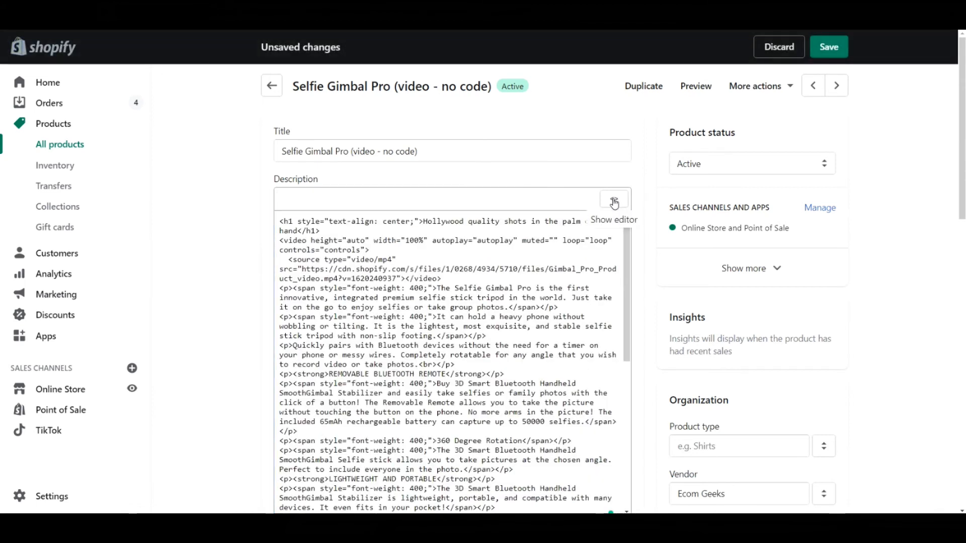
left_click(406, 259)
left_click_drag(441, 277, 272, 245)
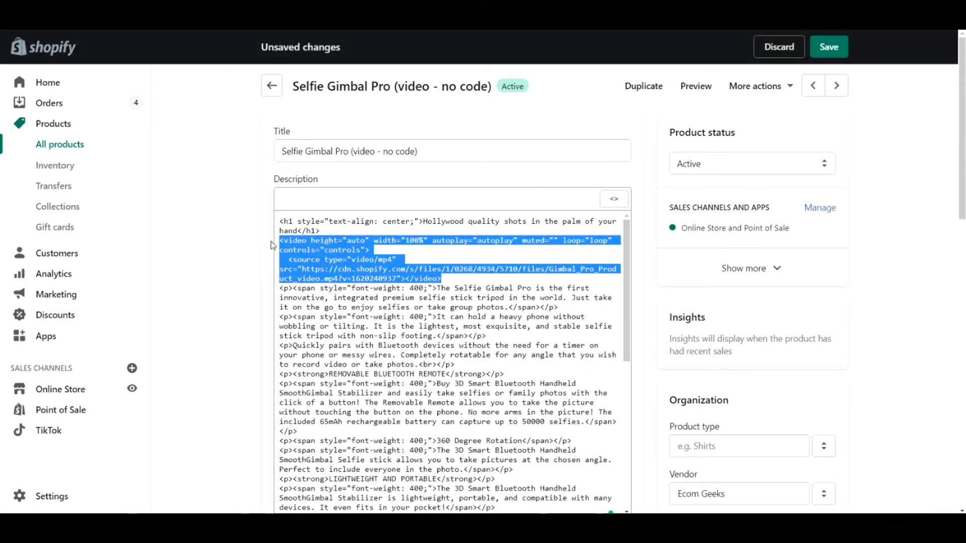
left_click(450, 277)
key("Return")
left_click(332, 231)
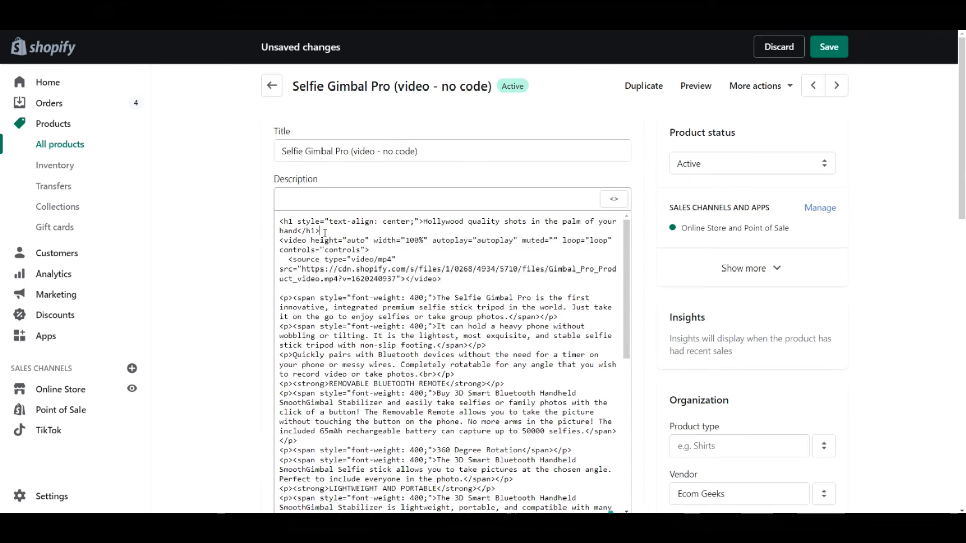
key("Return")
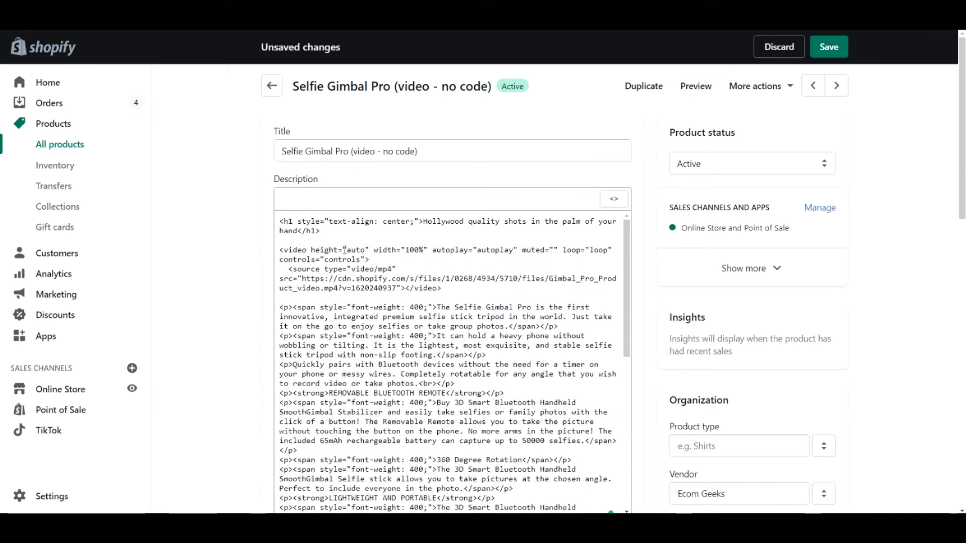
Review the video tag's size, autoplay, muted and loop attributes, and check the embedded video in the store preview.
left_click_drag(311, 250, 428, 251)
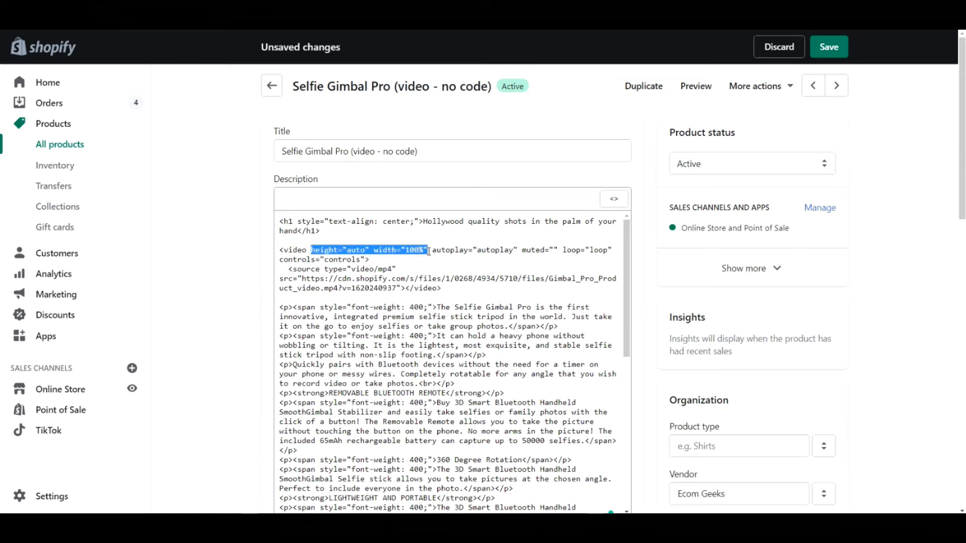
left_click_drag(432, 249, 615, 251)
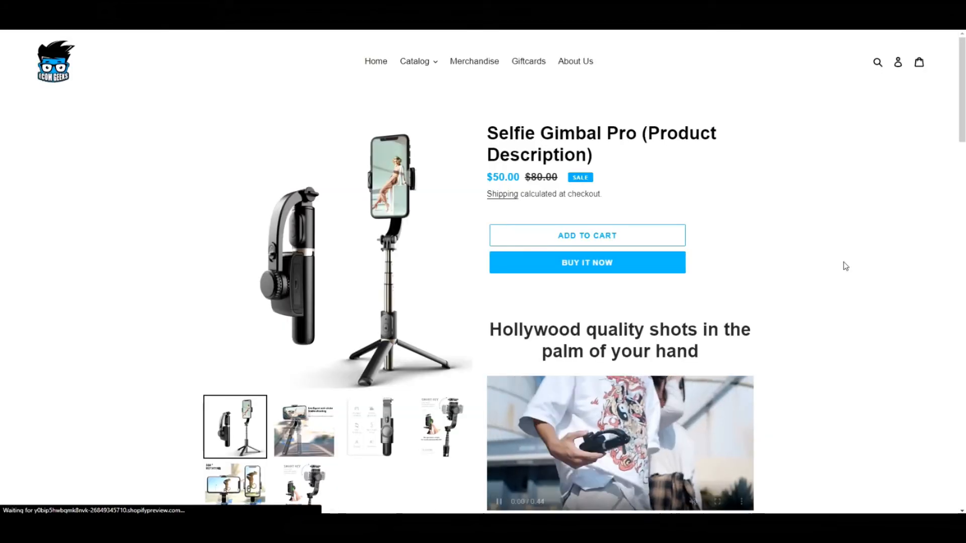
scroll(776, 282, "down", 3)
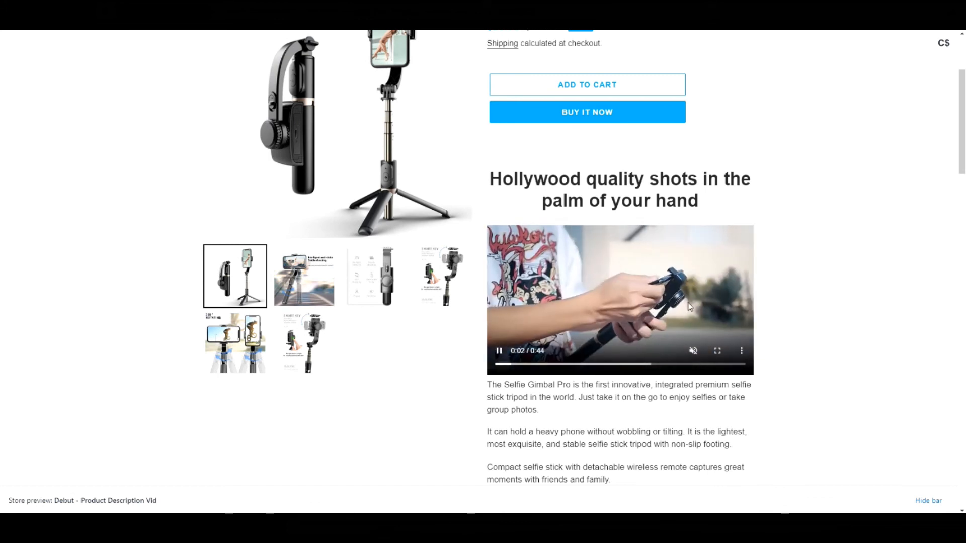
Inspect the store preview with the browser's developer tools in the responsive mobile layout and check the video beneath the headline.
right_click(753, 218)
left_click(802, 122)
right_click(804, 120)
left_click(833, 280)
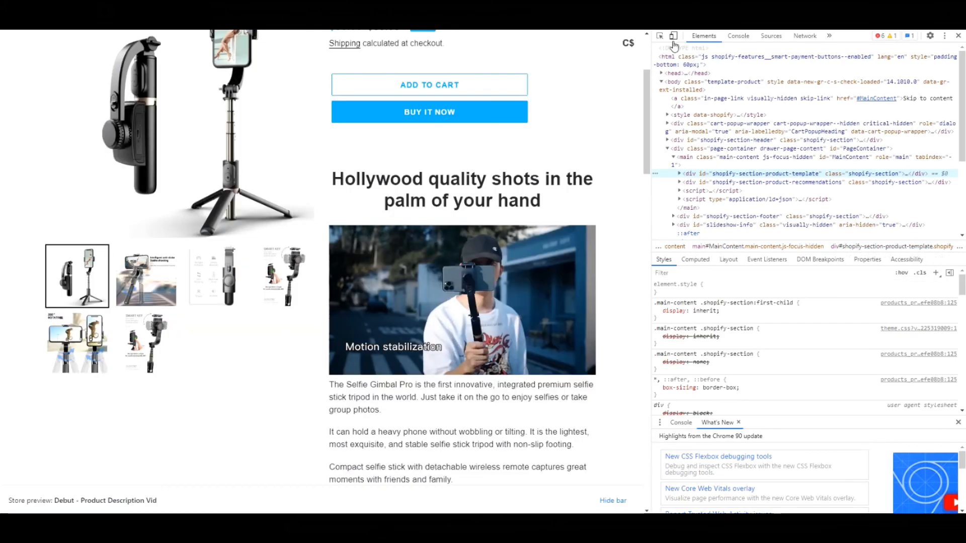
left_click(673, 36)
scroll(352, 230, "up", 15)
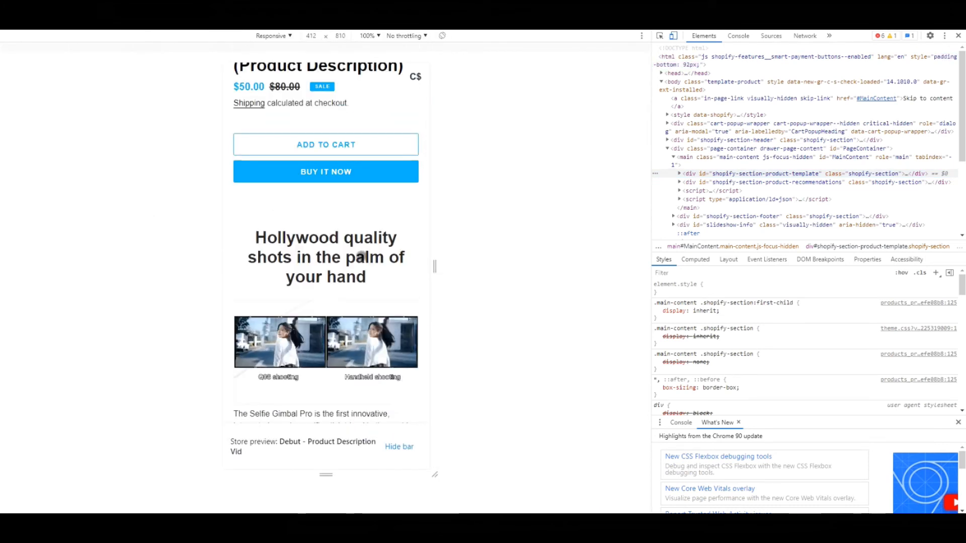
Close the developer tools and review the product description in the editor from the headline to the specifications.
left_click(960, 36)
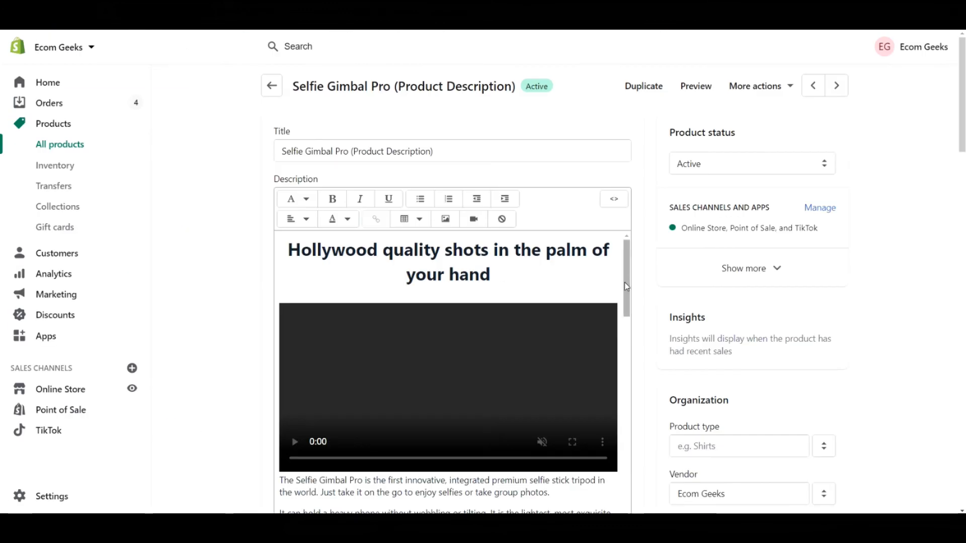
left_click_drag(624, 282, 644, 502)
scroll(890, 374, "down", 3)
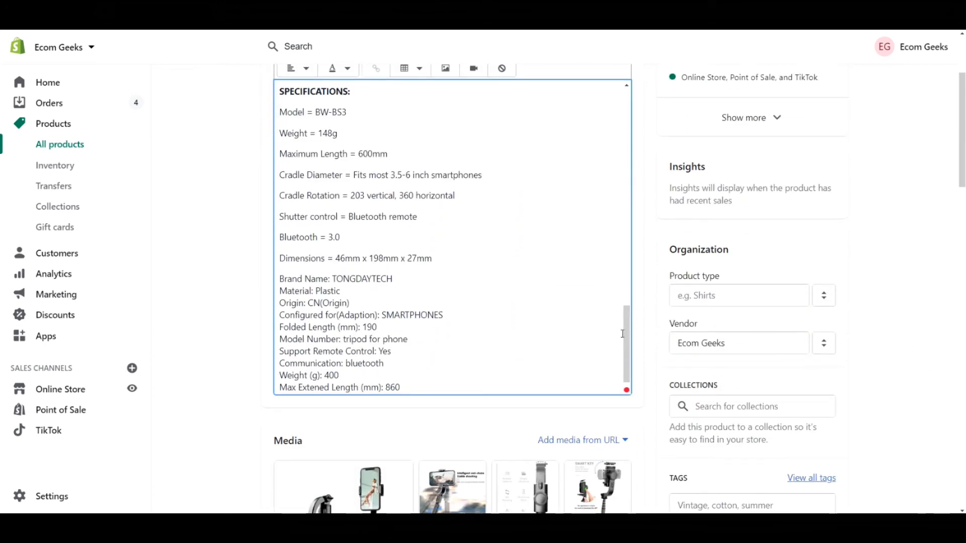
scroll(624, 327, "up", 1)
scroll(613, 278, "up", 20)
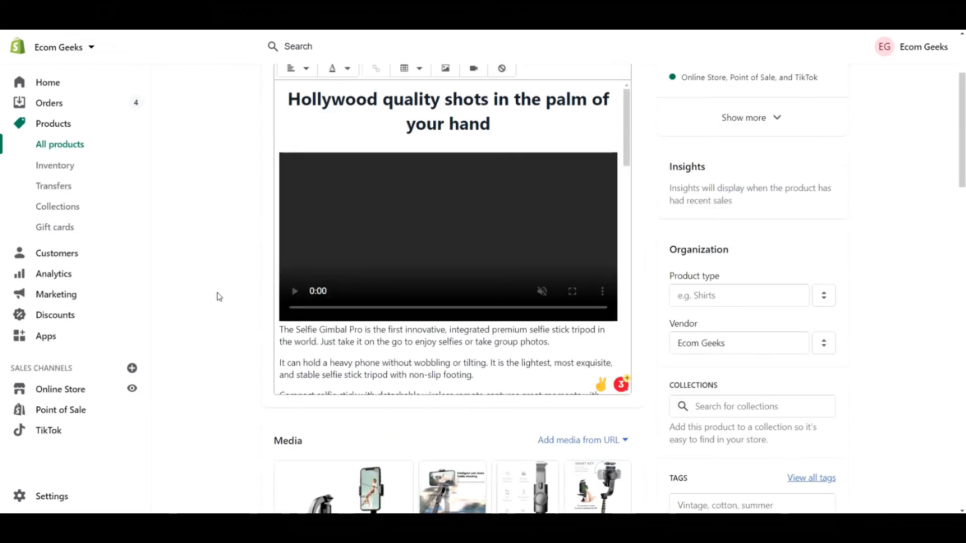
scroll(219, 297, "up", 3)
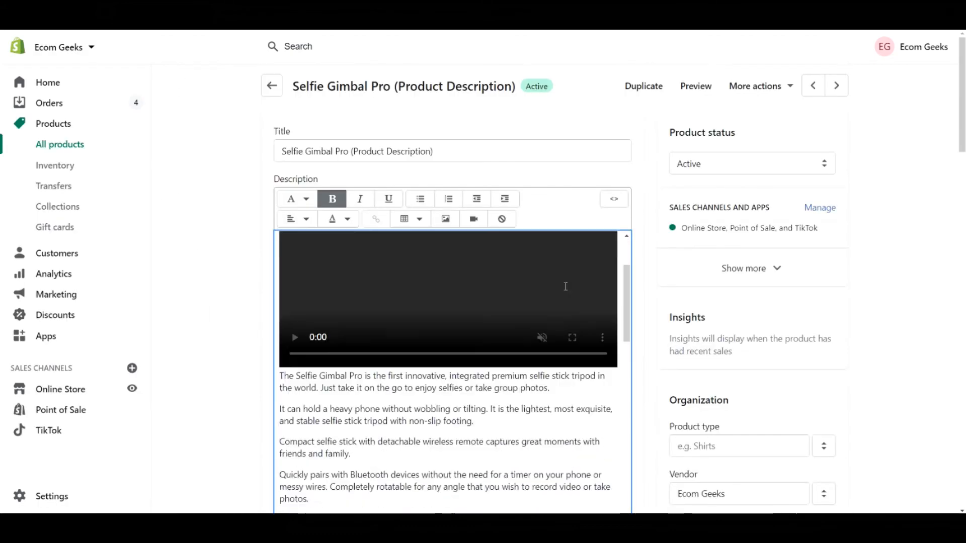
Format the "Features:" line in the product description as Heading 4.
scroll(565, 287, "down", 5)
scroll(555, 291, "down", 4)
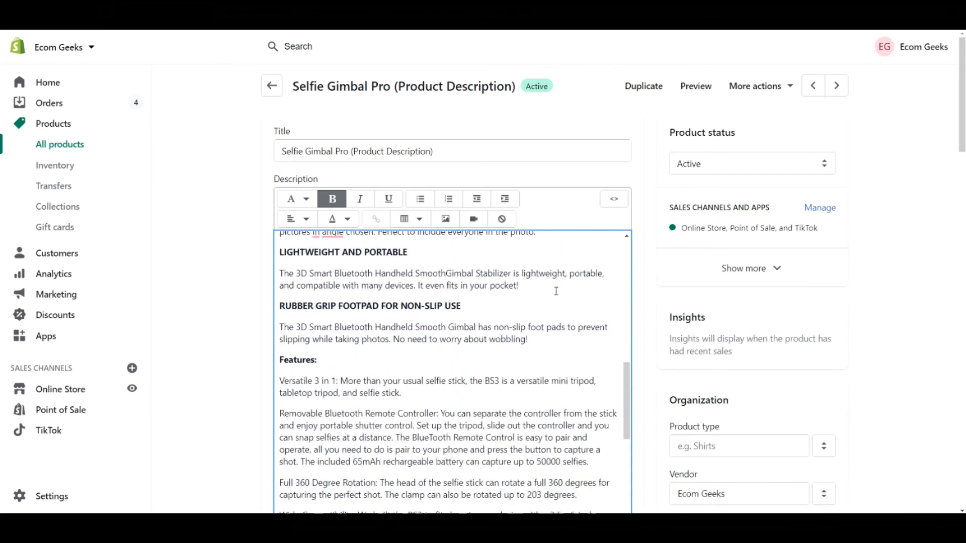
left_click(312, 308)
left_click_drag(324, 310, 265, 311)
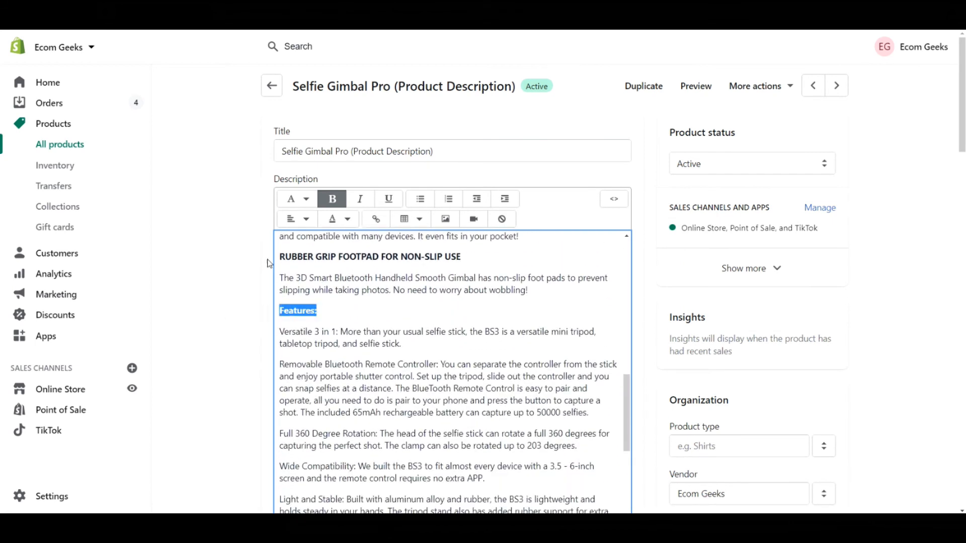
left_click(300, 198)
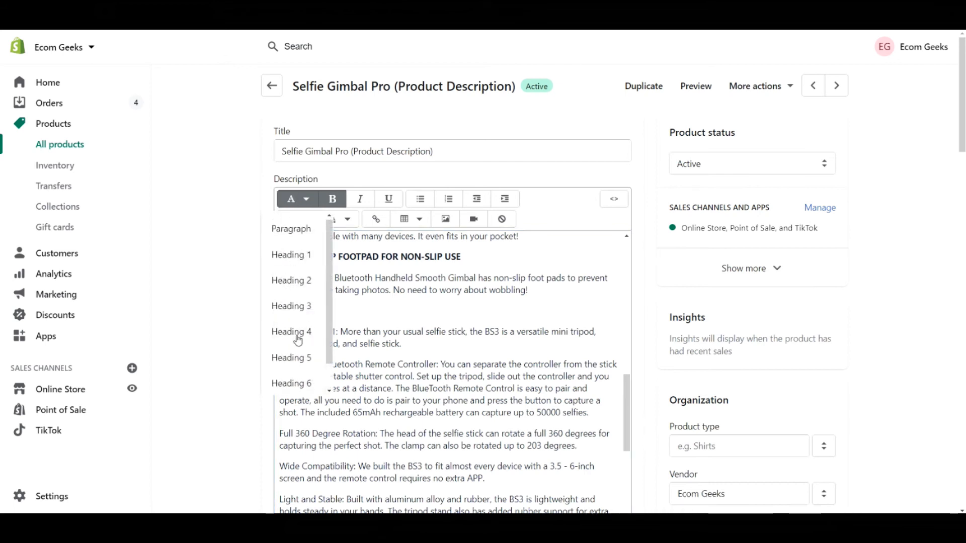
left_click(422, 344)
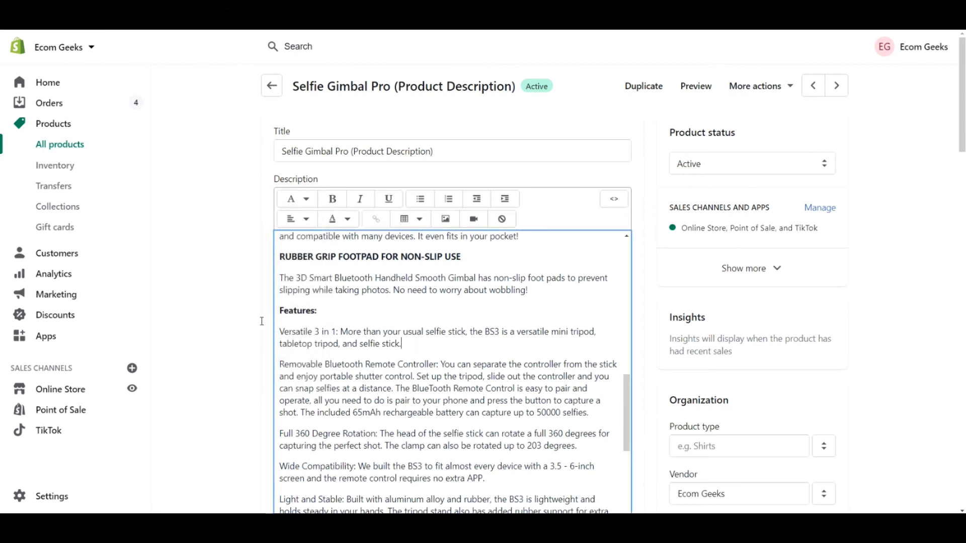
triple_click(313, 310)
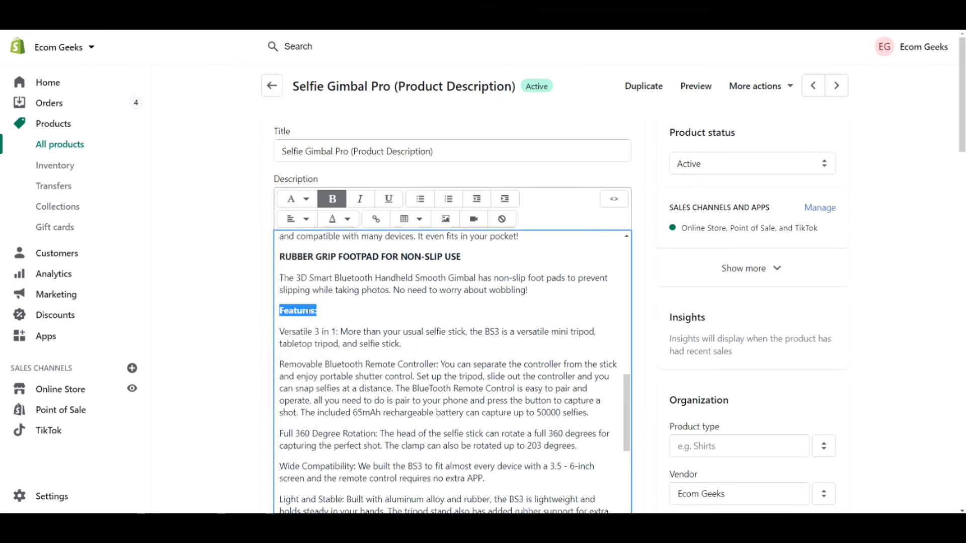
Rewrite the all-caps specifications title in the description as "Specifications:".
scroll(410, 326, "down", 5)
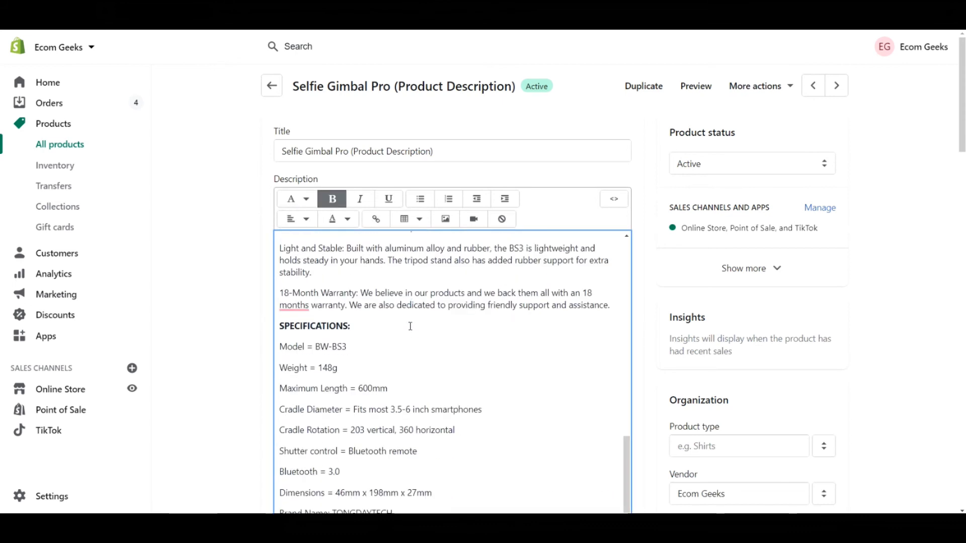
left_click_drag(350, 327, 286, 328)
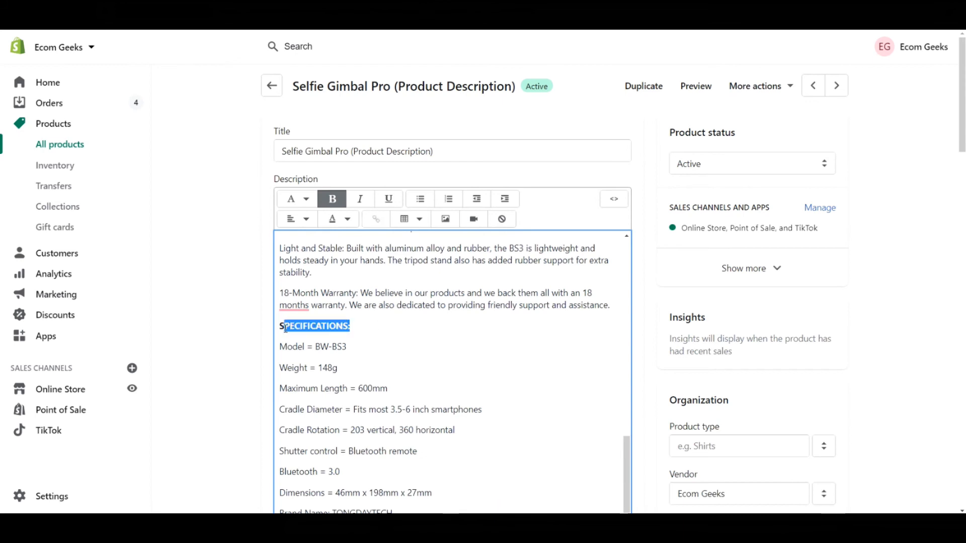
type("pe")
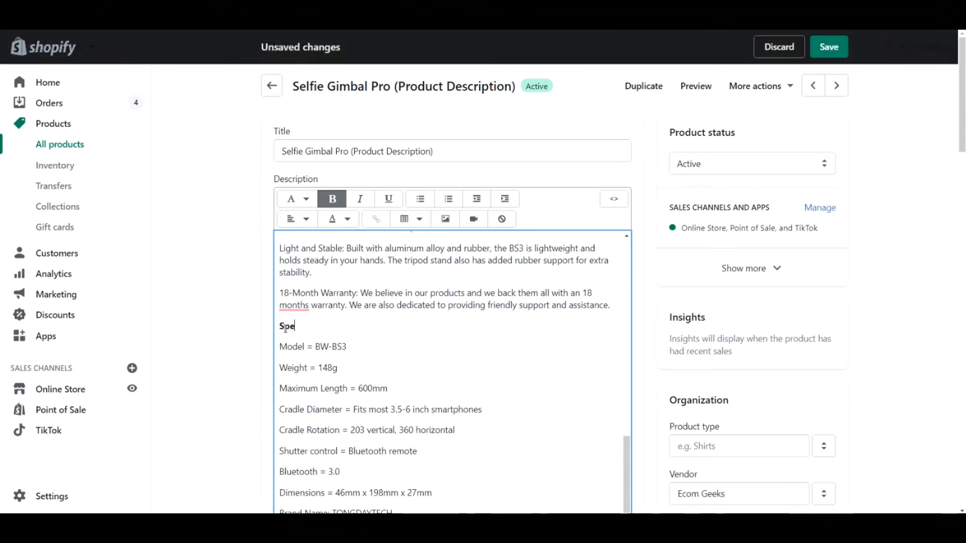
type("cification")
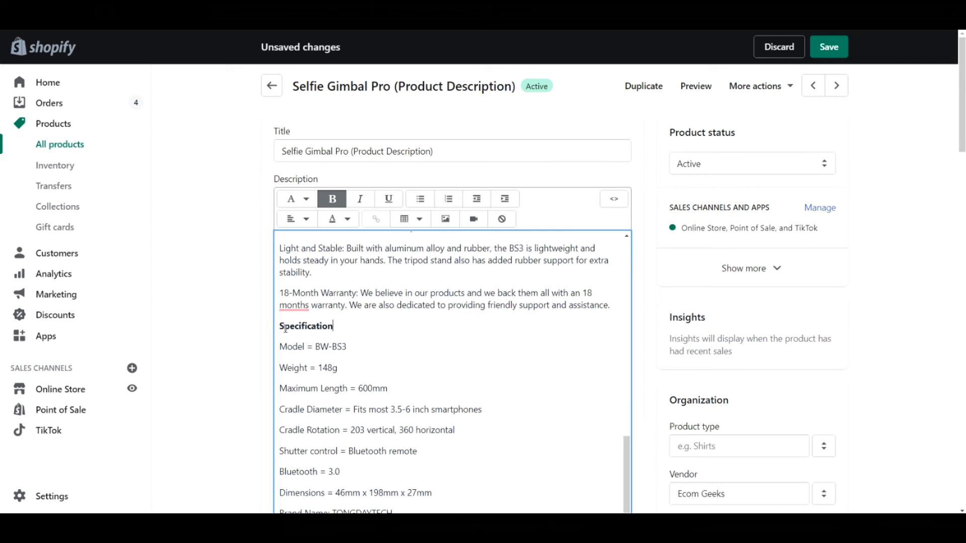
type("s:")
Format the "Specifications:" line as Heading 4 and save the product.
key("shift+Home")
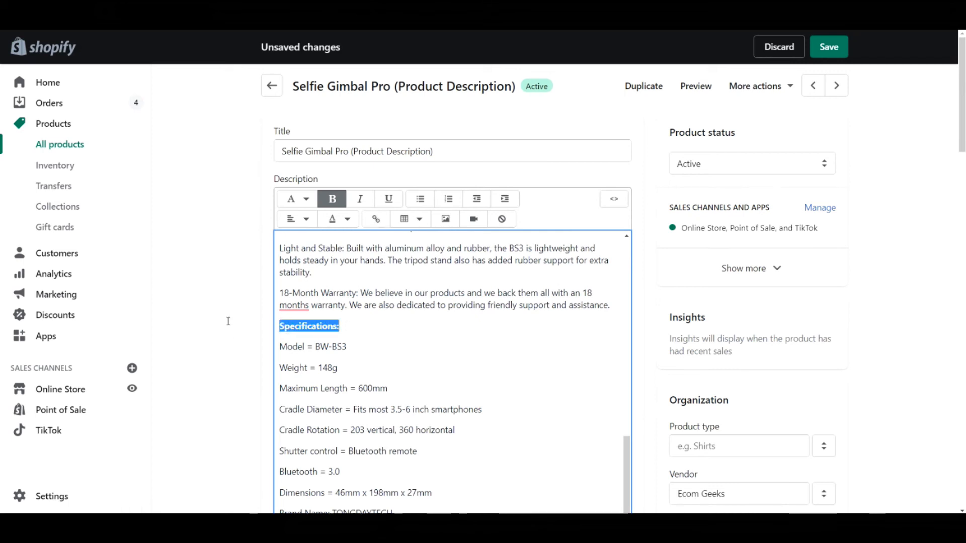
left_click(291, 203)
left_click(303, 334)
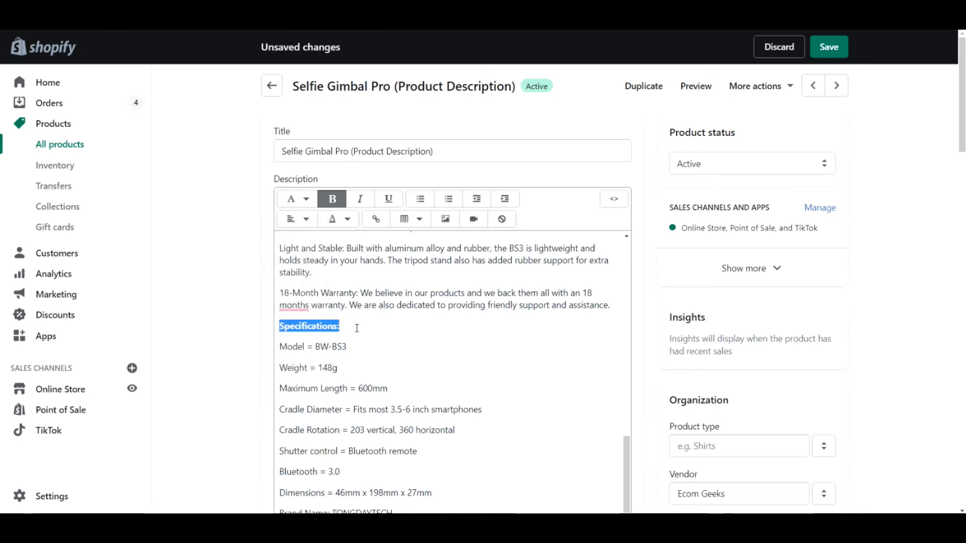
left_click(821, 47)
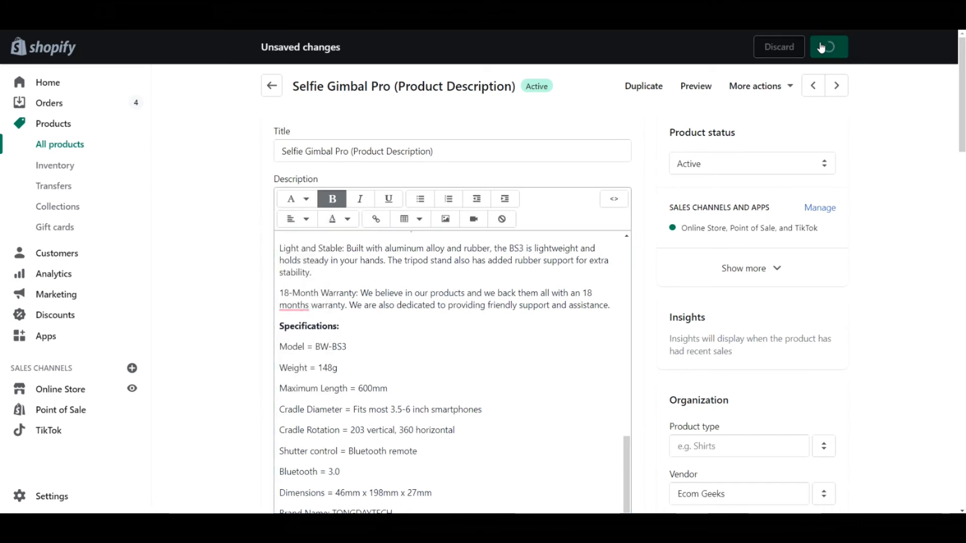
Preview the product in the store and check the content of its Description, Features and Specifications sections.
left_click(697, 91)
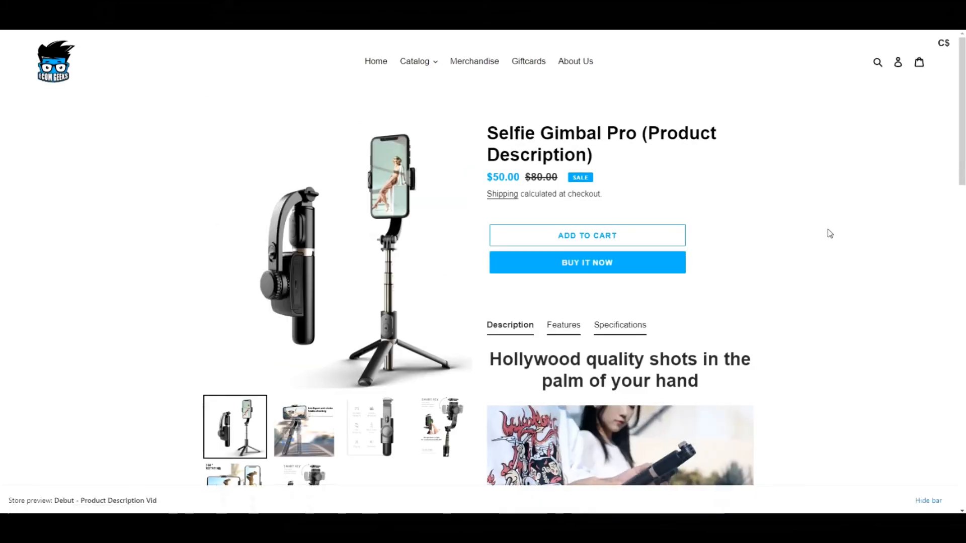
scroll(830, 232, "down", 2)
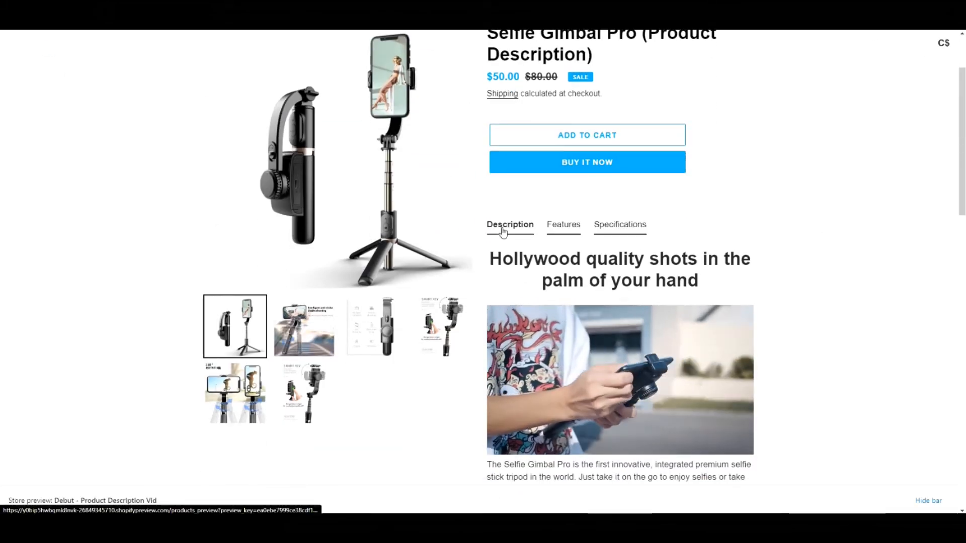
left_click(564, 226)
left_click(622, 229)
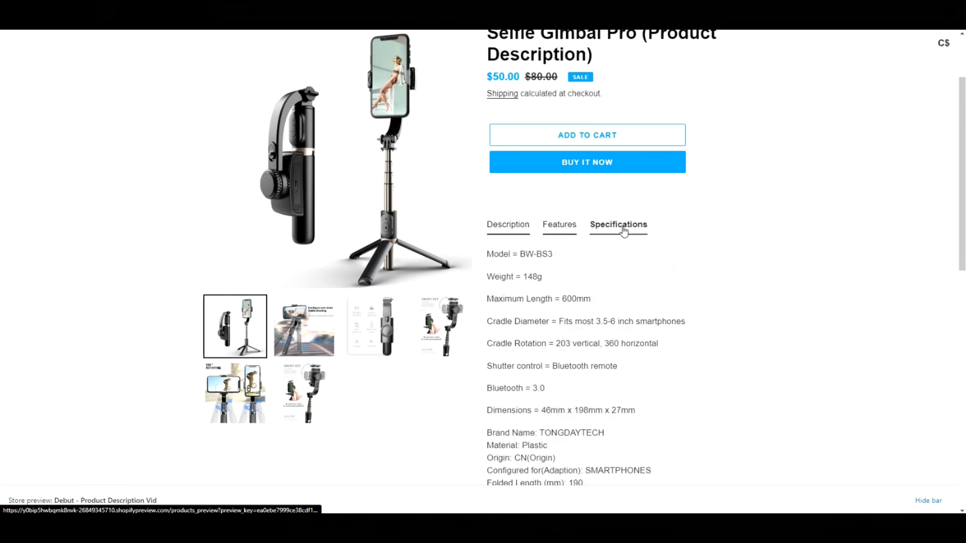
scroll(759, 245, "down", 4)
scroll(759, 245, "up", 2)
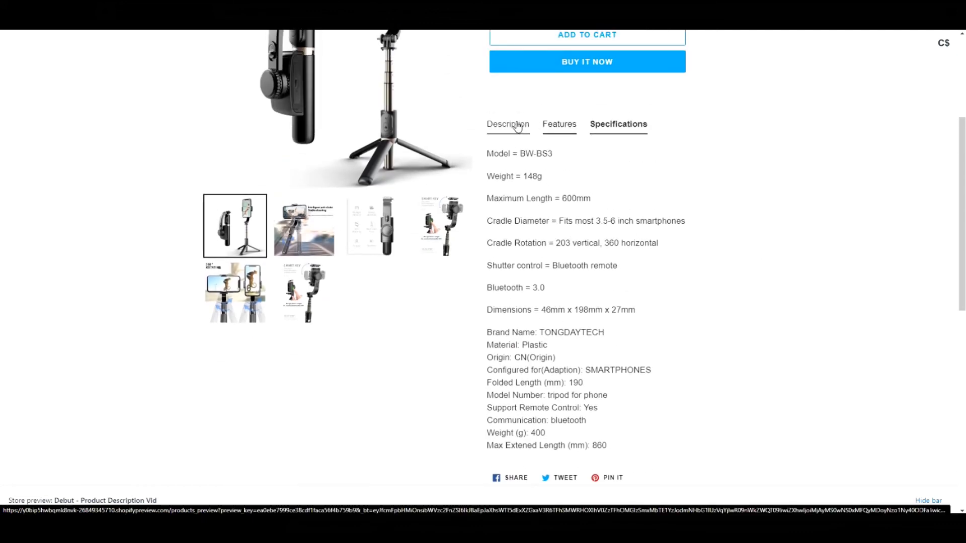
left_click(518, 125)
scroll(779, 288, "down", 4)
scroll(778, 284, "down", 8)
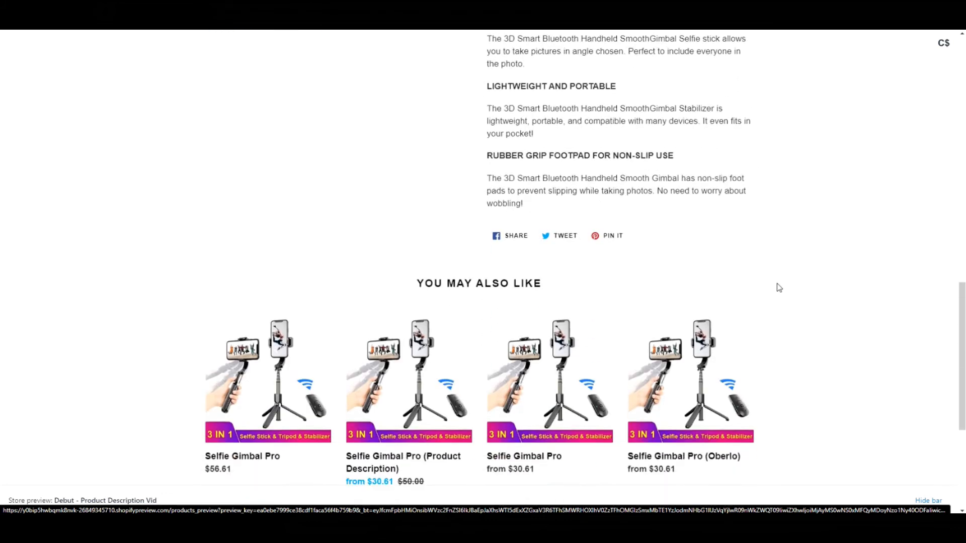
scroll(789, 280, "up", 5)
scroll(792, 281, "up", 7)
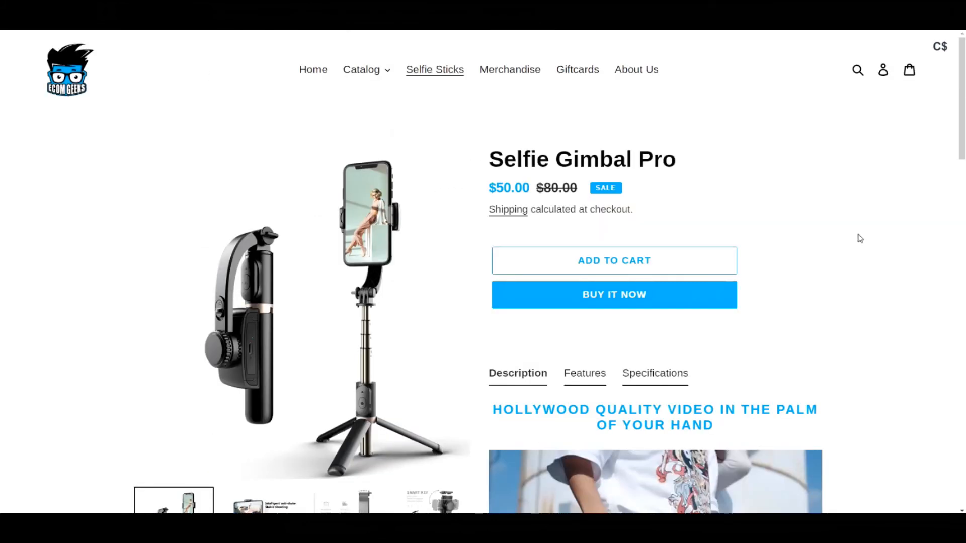
Review the styled Selfie Gimbal Pro page, reading its description's feature subheadings and the Features section.
scroll(870, 189, "down", 10)
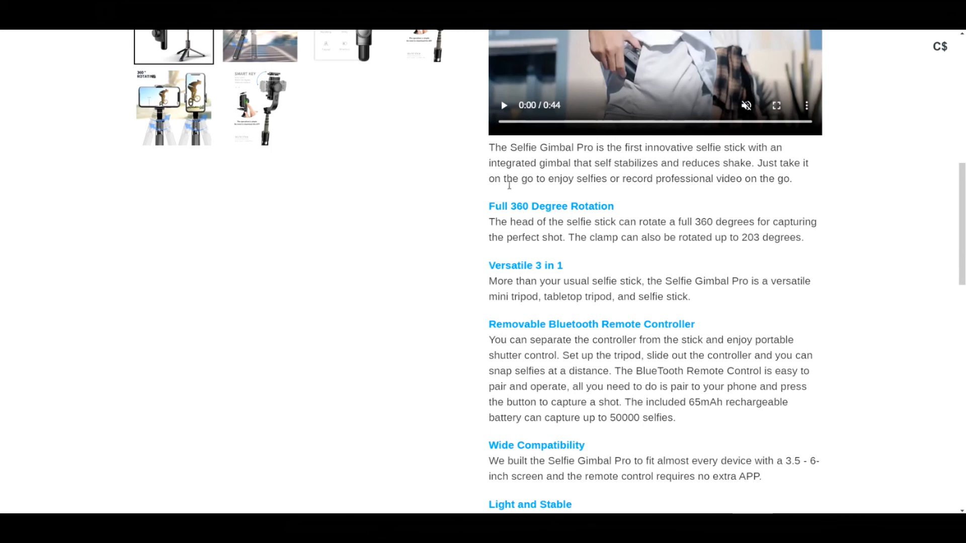
left_click_drag(493, 182, 524, 217)
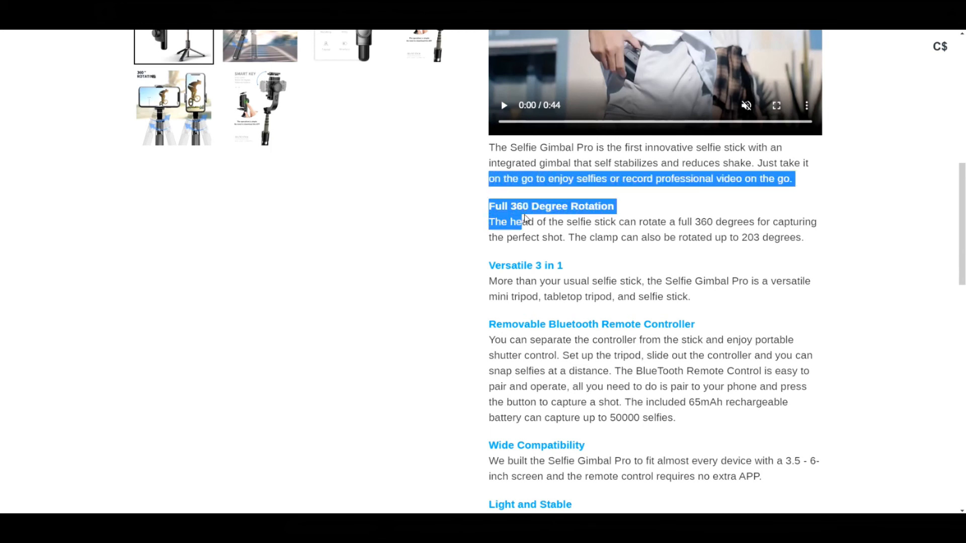
left_click(524, 218)
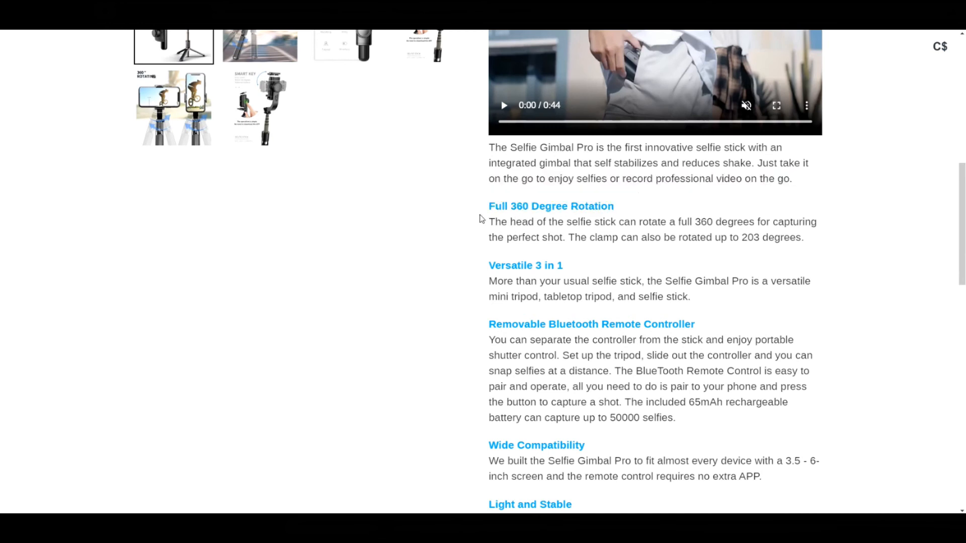
left_click_drag(488, 211, 554, 203)
left_click_drag(560, 261, 515, 265)
left_click(578, 258)
scroll(703, 321, "down", 6)
scroll(703, 319, "up", 12)
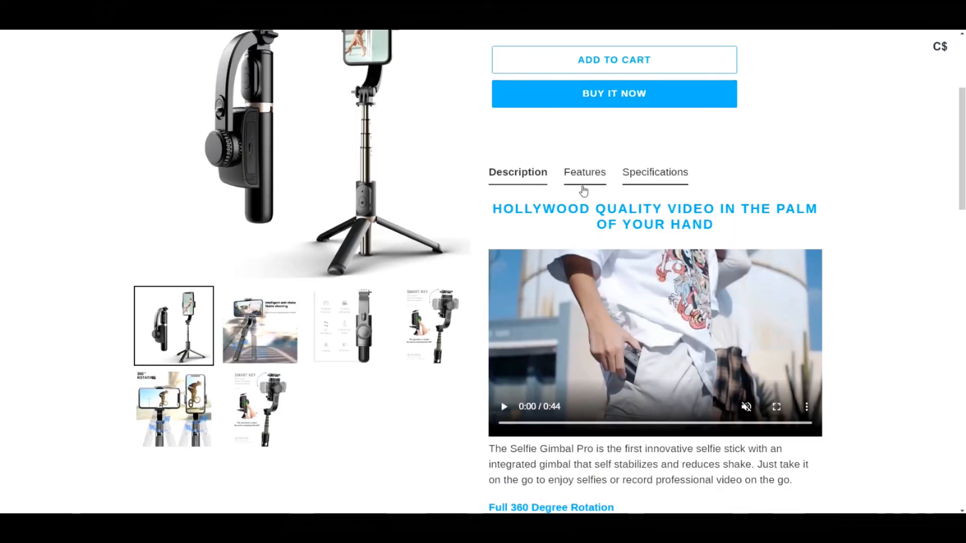
left_click(573, 182)
scroll(777, 223, "down", 1)
scroll(777, 222, "down", 2)
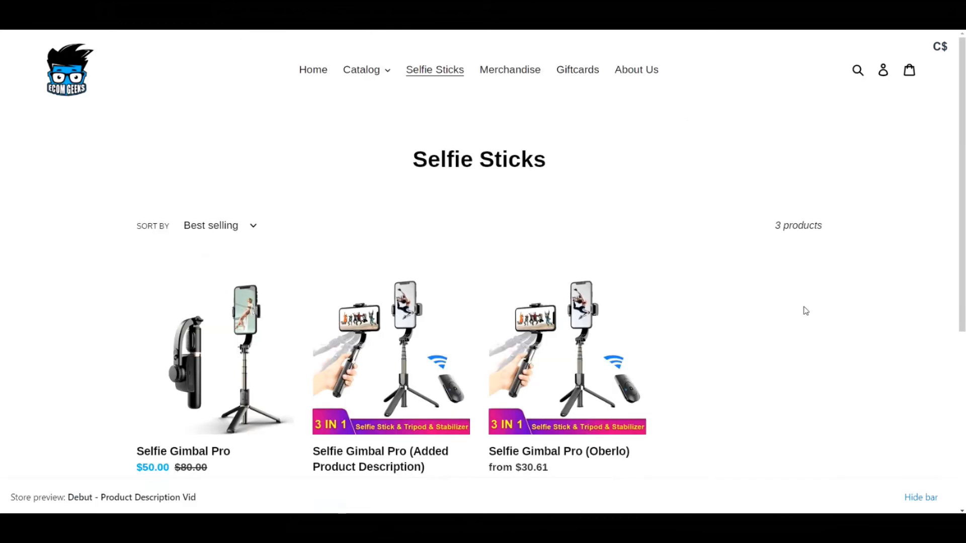
View the Selfie Gimbal Pro (Oberlo) product from the Selfie Sticks collection and read through its description.
scroll(788, 281, "down", 1)
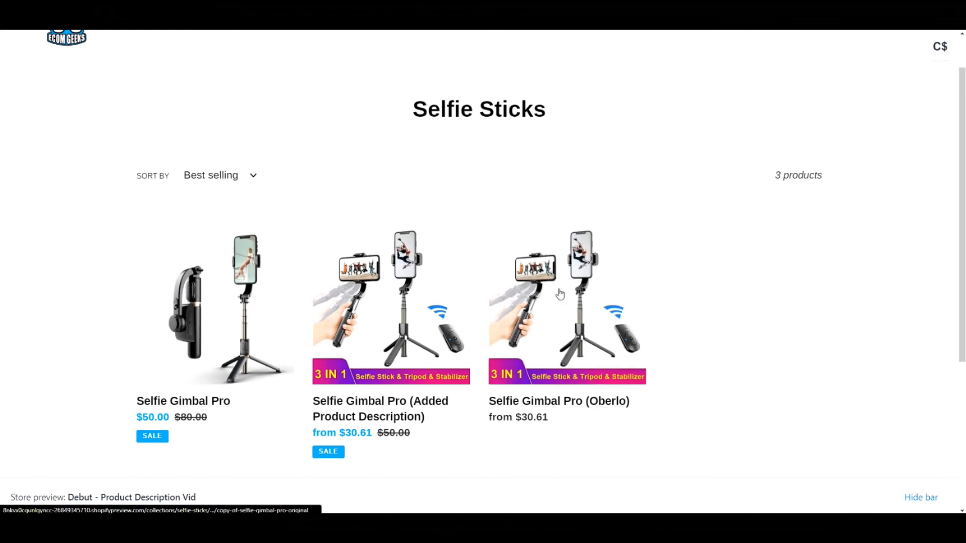
left_click(554, 339)
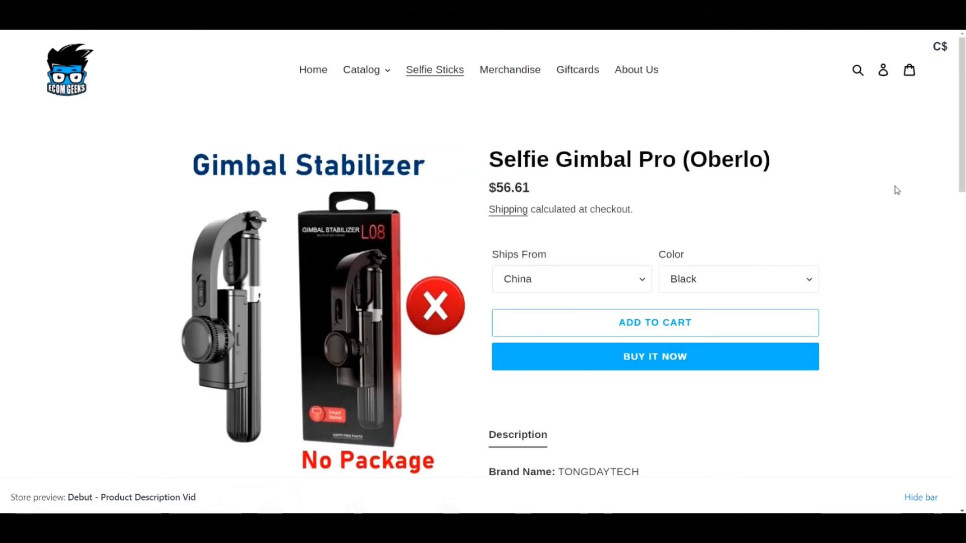
scroll(873, 144, "down", 6)
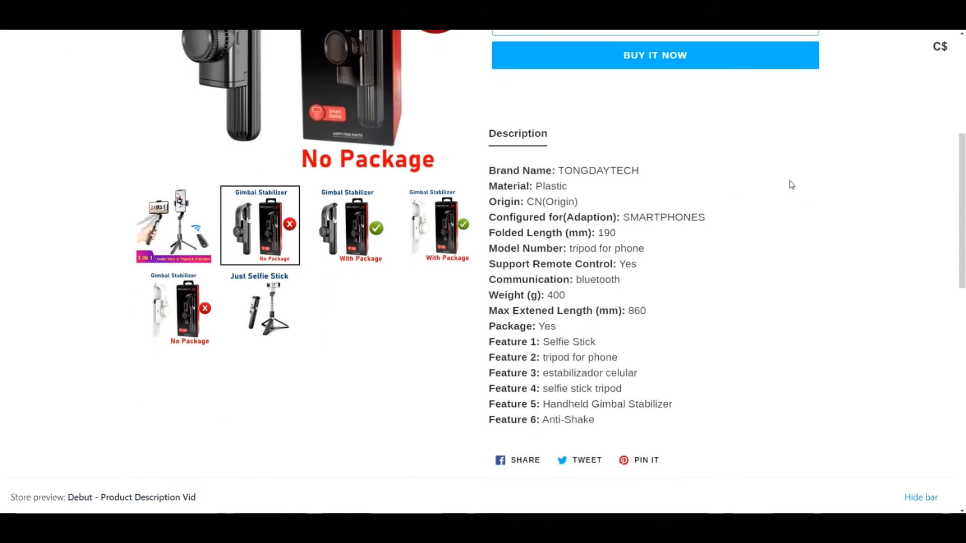
scroll(779, 274, "down", 1)
scroll(707, 393, "up", 2)
scroll(932, 213, "up", 5)
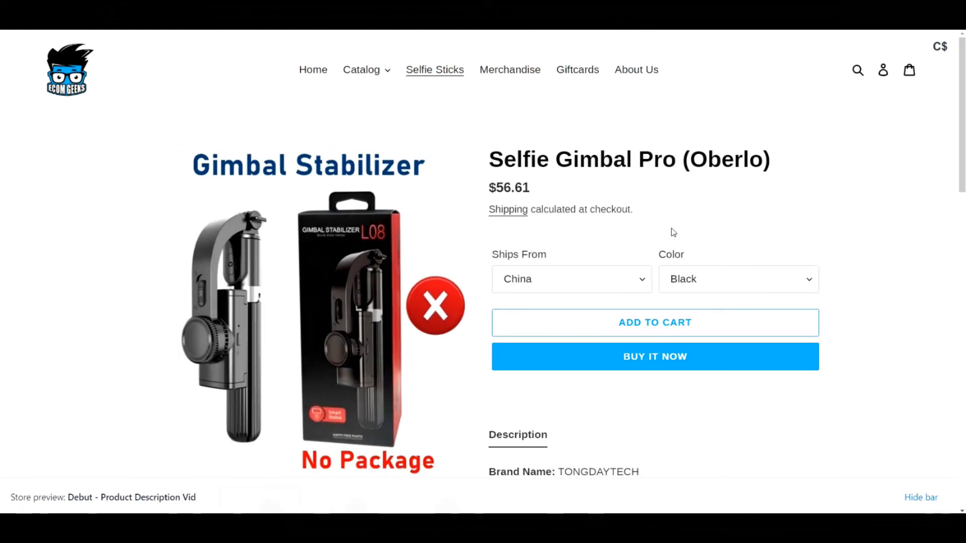
Examine the Ships From and Color choices on the Selfie Gimbal Pro (Oberlo) page.
left_click(632, 285)
left_click(614, 272)
left_click(604, 281)
left_click(589, 299)
left_click(721, 276)
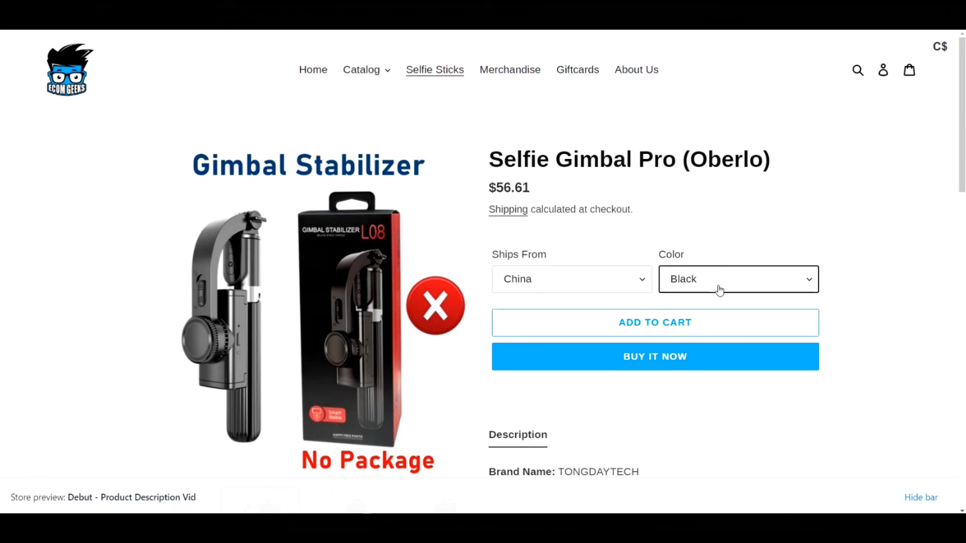
left_click(773, 194)
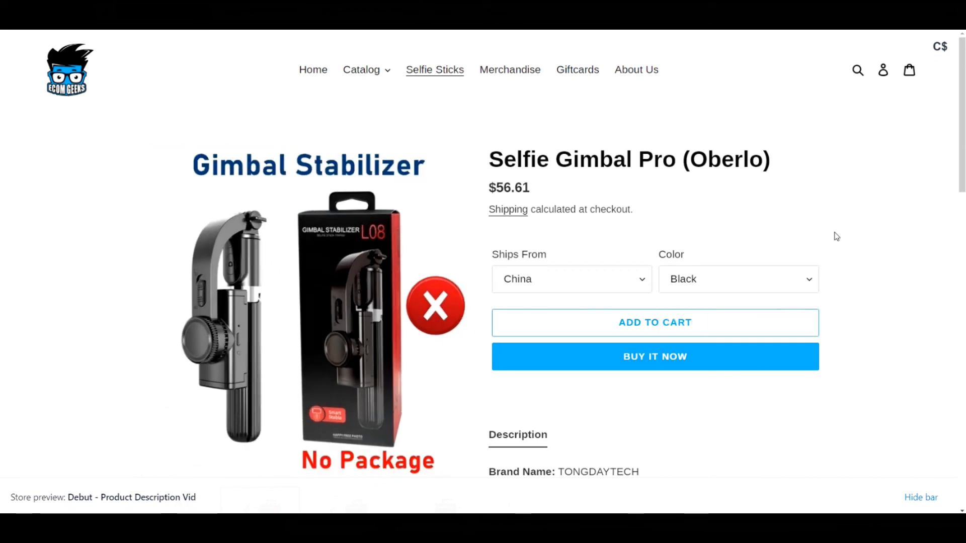
scroll(520, 415, "down", 1)
scroll(546, 403, "up", 1)
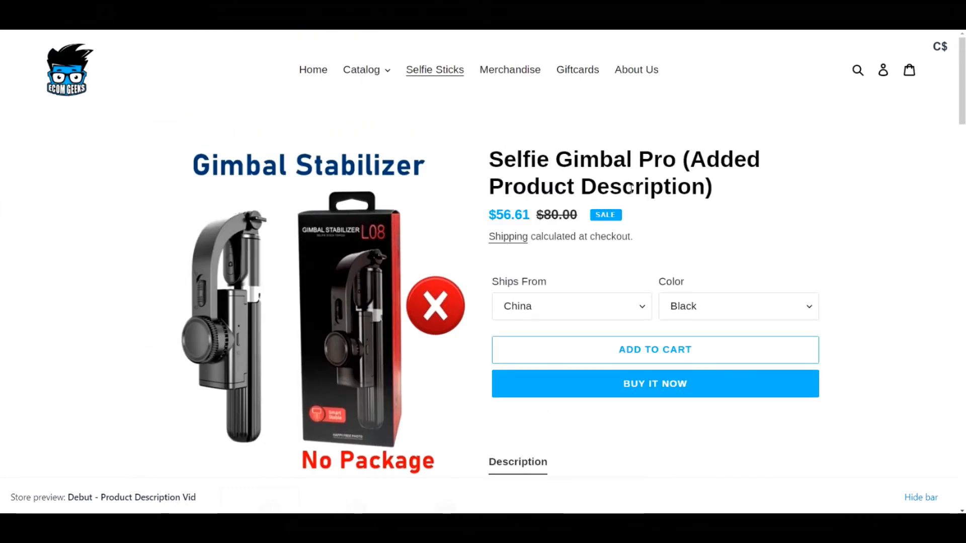
Review the full description on the Selfie Gimbal Pro (Added Product Description) page for comparison.
scroll(883, 204, "down", 8)
scroll(889, 204, "down", 15)
scroll(887, 205, "up", 20)
scroll(483, 369, "down", 3)
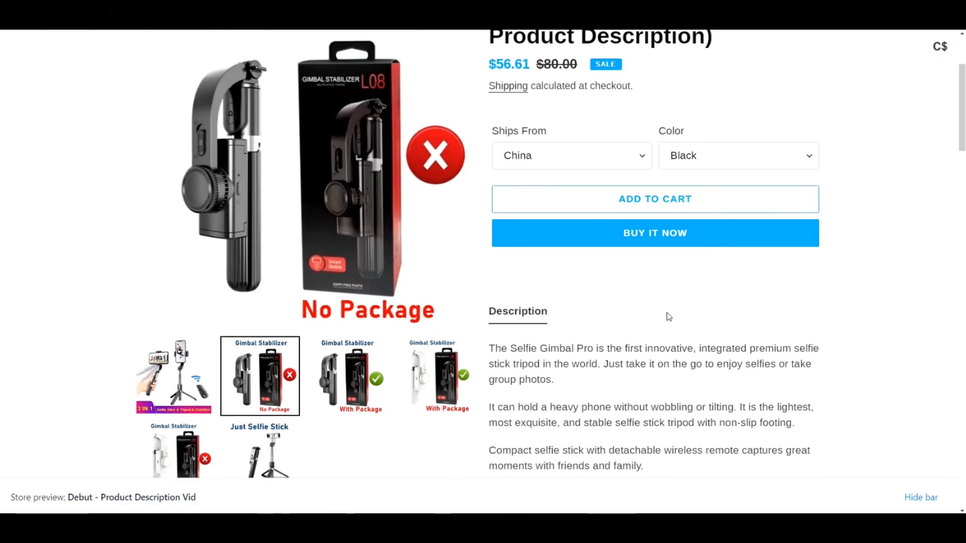
Compare the Selfie Gimbal Pro (Added Product Description) page with the styled Selfie Gimbal Pro page's headline and embedded video.
scroll(668, 316, "down", 5)
scroll(668, 317, "up", 6)
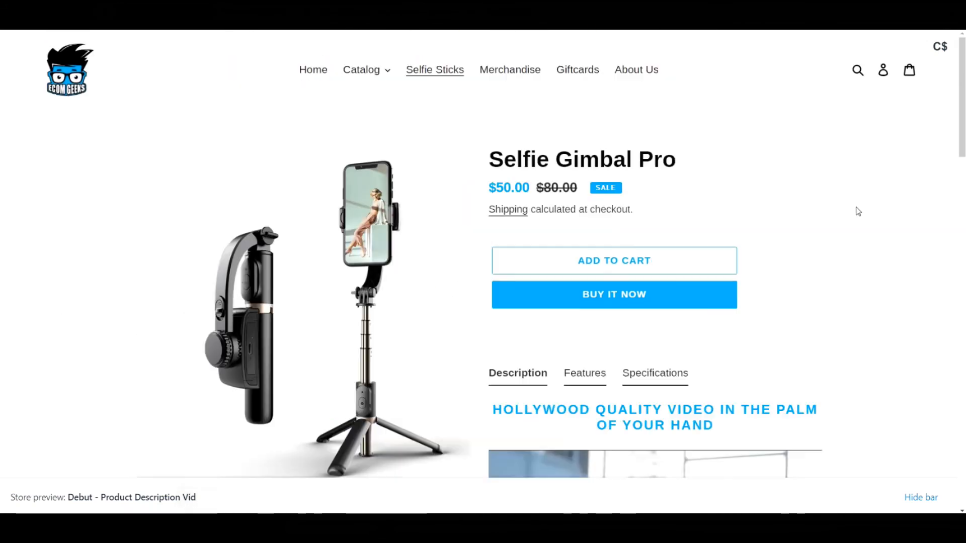
scroll(860, 215, "down", 1)
scroll(861, 216, "down", 3)
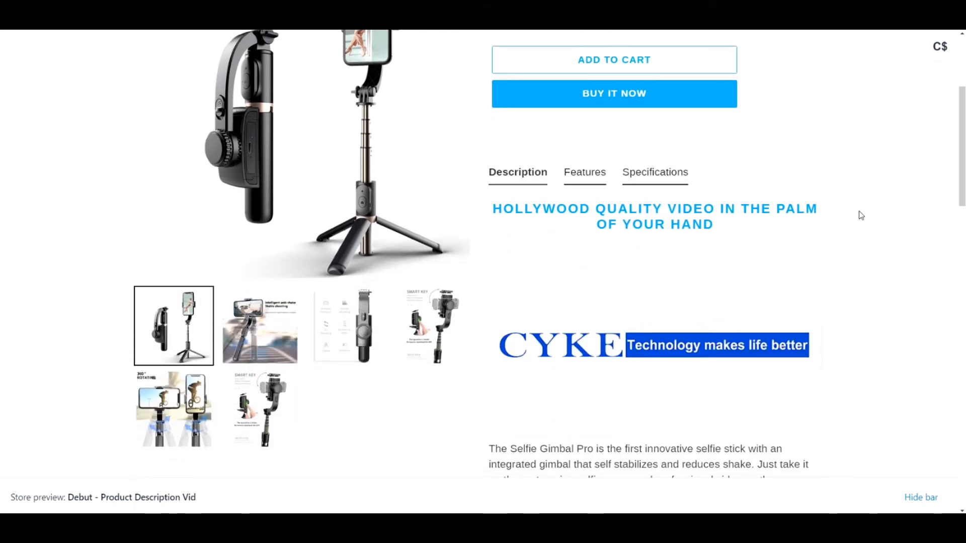
mouse_move(573, 420)
left_click(573, 422)
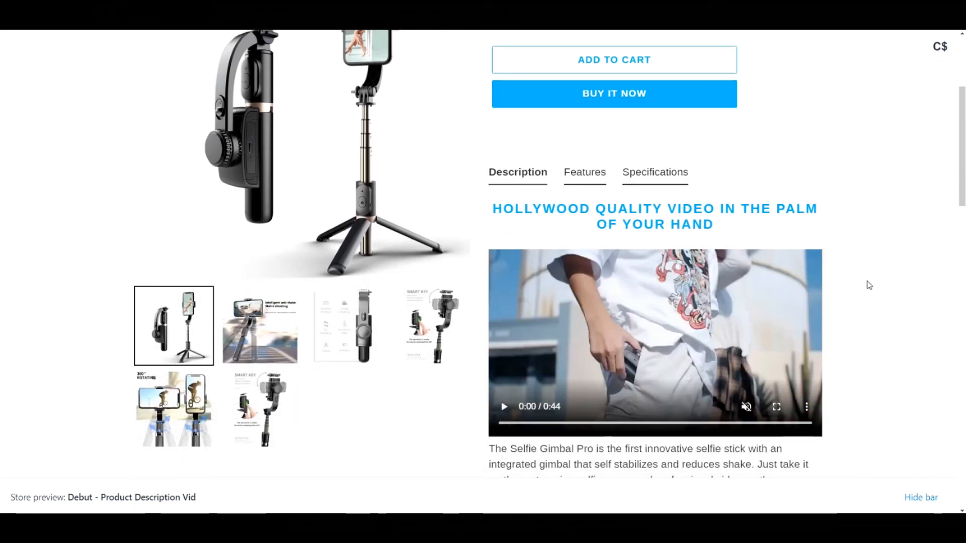
scroll(866, 283, "up", 4)
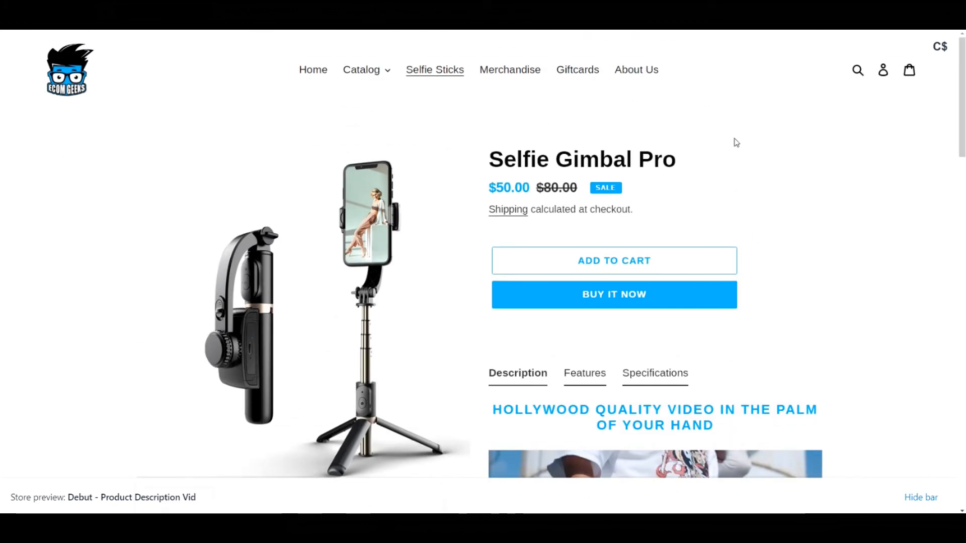
scroll(733, 143, "down", 2)
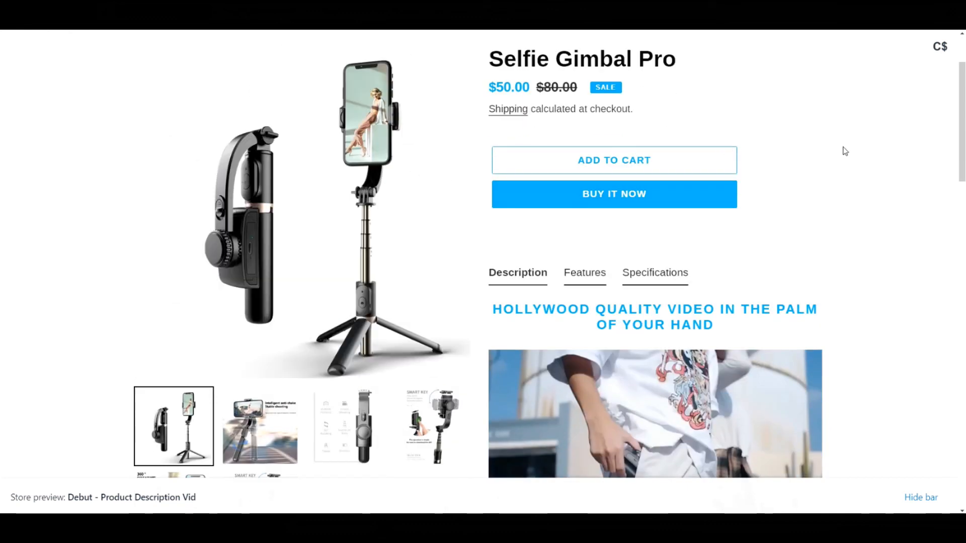
scroll(860, 192, "down", 1)
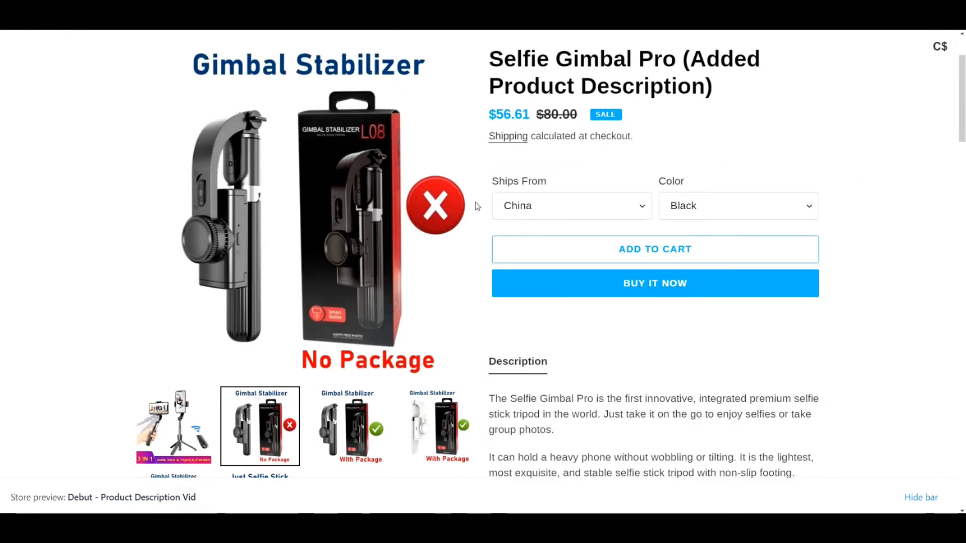
Compare the gallery photos on both product versions, viewing the styled page's images through to the 360° Rotating photo.
left_click(178, 410)
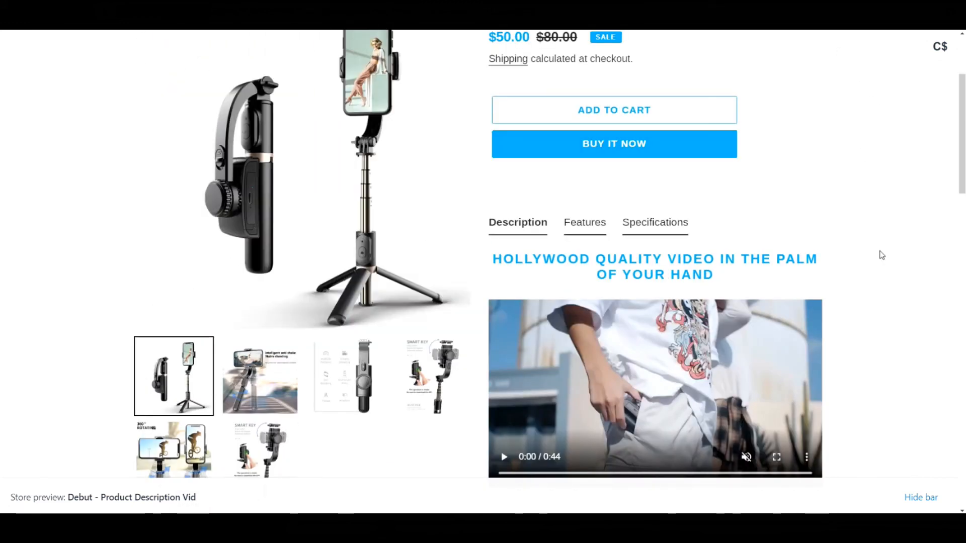
scroll(895, 254, "down", 1)
scroll(896, 254, "up", 2)
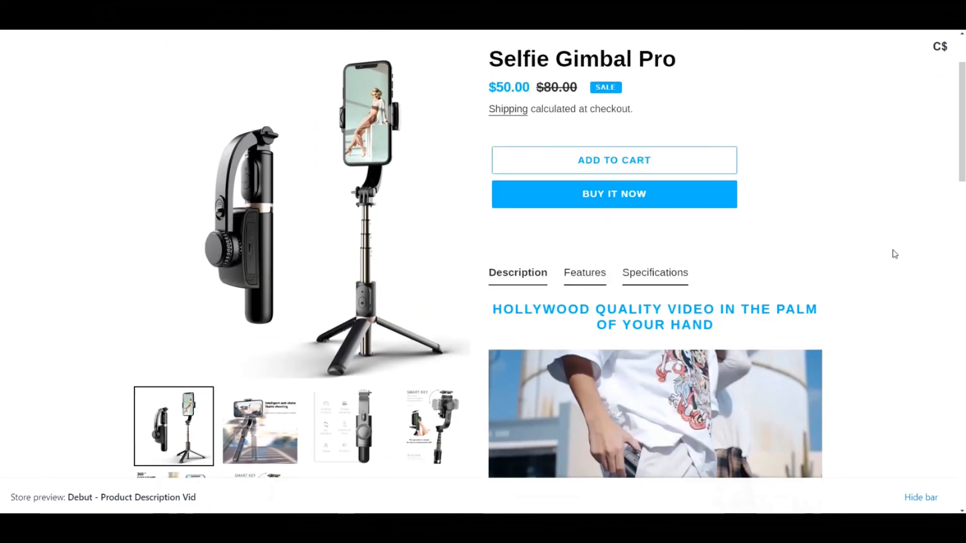
left_click(260, 428)
left_click(346, 432)
left_click(431, 427)
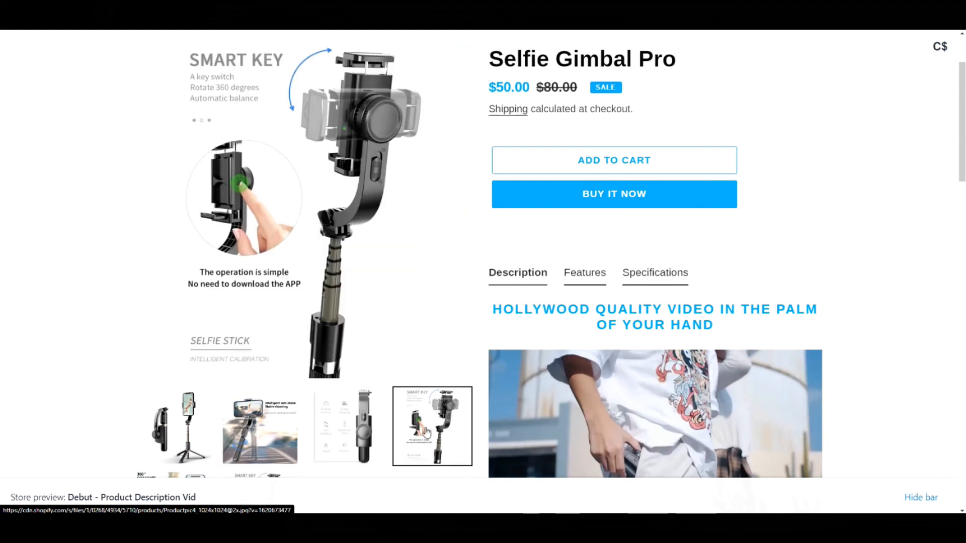
scroll(432, 428, "down", 1)
left_click(173, 448)
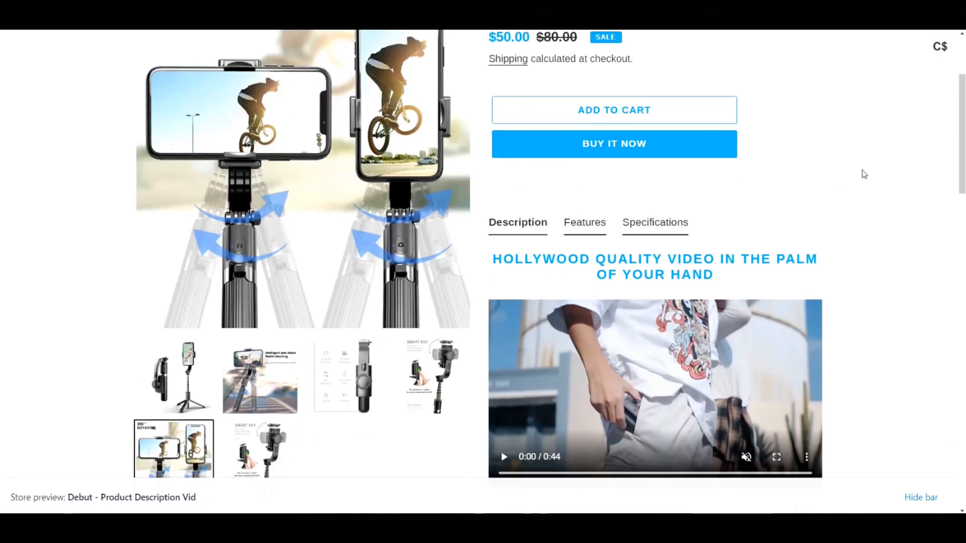
Play a few seconds of the embedded video under the Hollywood Quality Video headline and pause it.
scroll(835, 280, "up", 1)
scroll(835, 281, "down", 2)
left_click(502, 360)
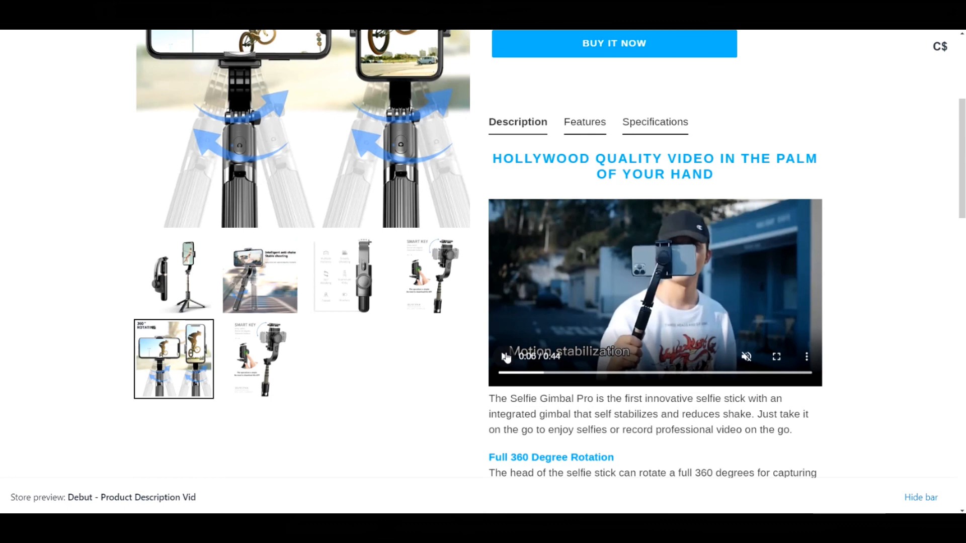
left_click(505, 357)
Review the styled page's full description, from Full 360 Degree Rotation down to the 18-Month Warranty paragraph.
scroll(805, 241, "down", 6)
scroll(734, 260, "down", 6)
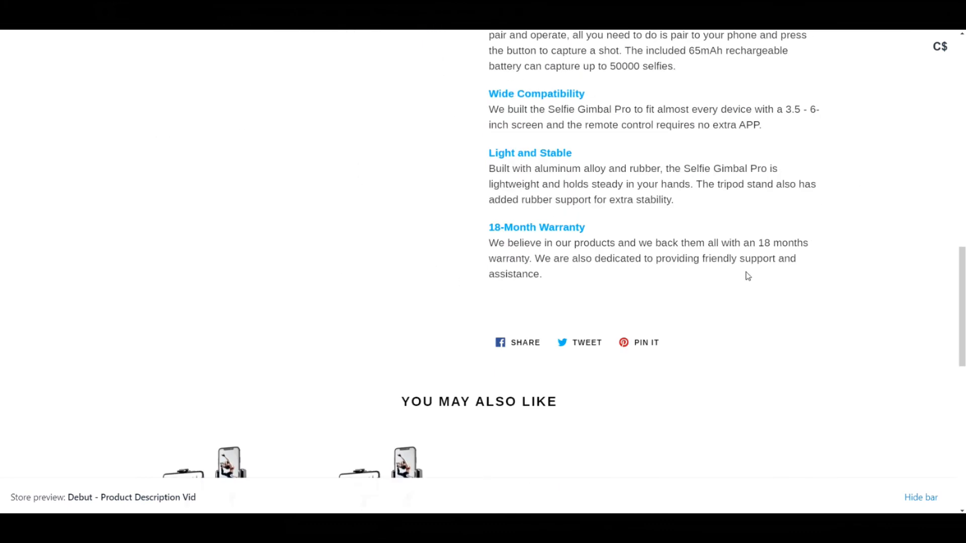
scroll(748, 273, "up", 13)
scroll(869, 275, "up", 3)
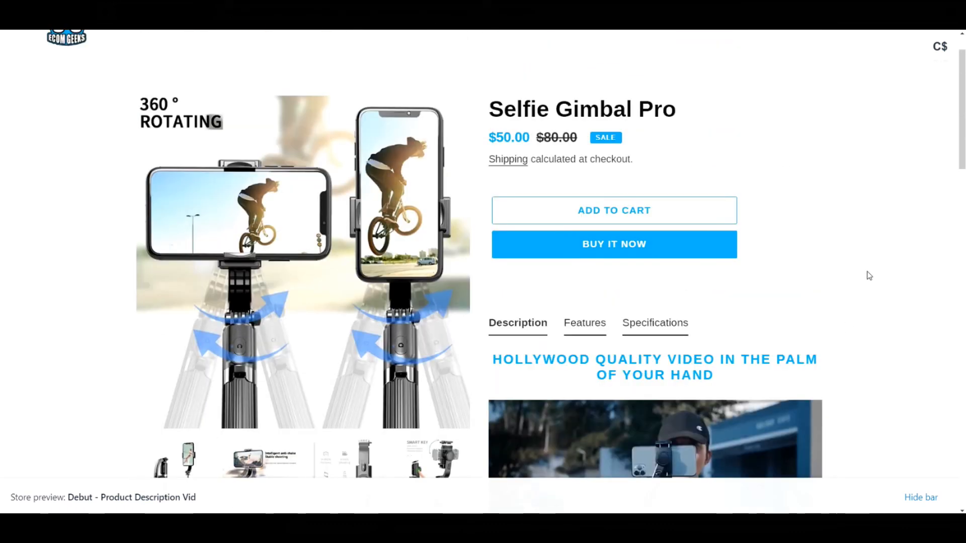
scroll(869, 275, "down", 3)
scroll(869, 275, "up", 4)
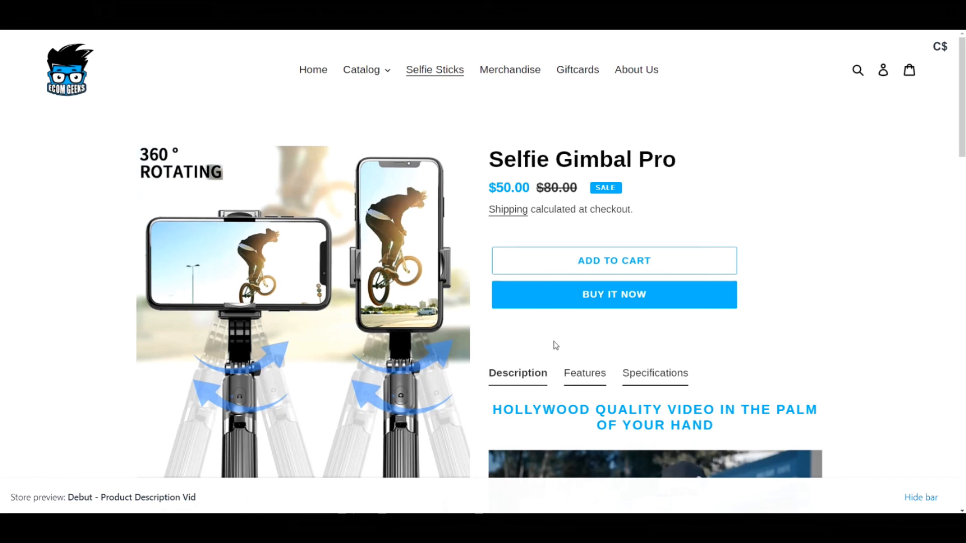
scroll(921, 297, "down", 8)
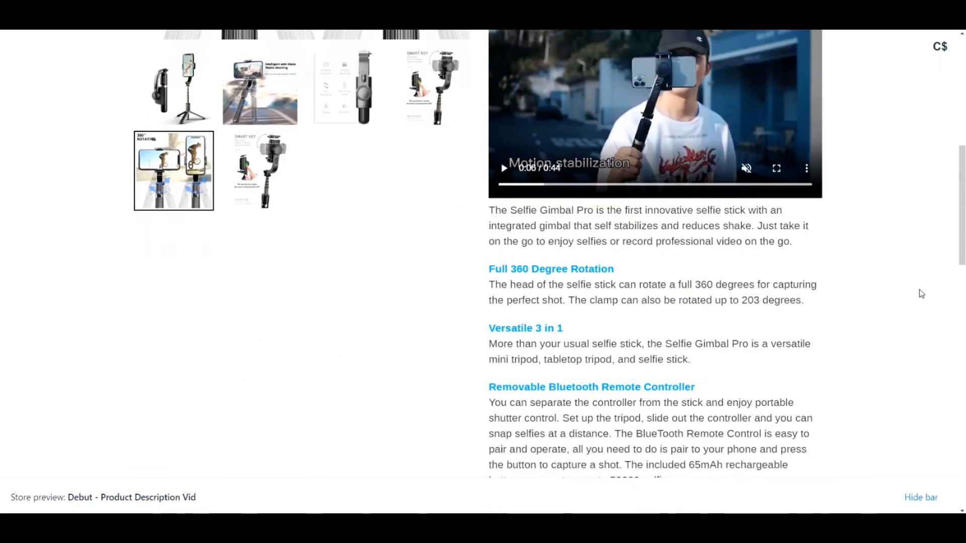
scroll(922, 294, "down", 6)
scroll(919, 290, "up", 10)
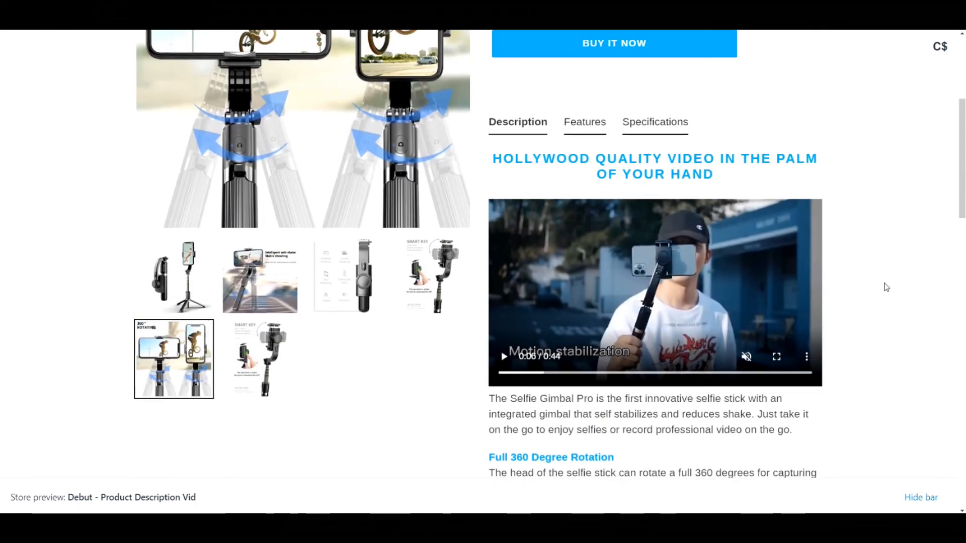
Show the Features section of the Selfie Gimbal Pro page and read through its feature paragraphs.
left_click(593, 129)
scroll(651, 382, "down", 1)
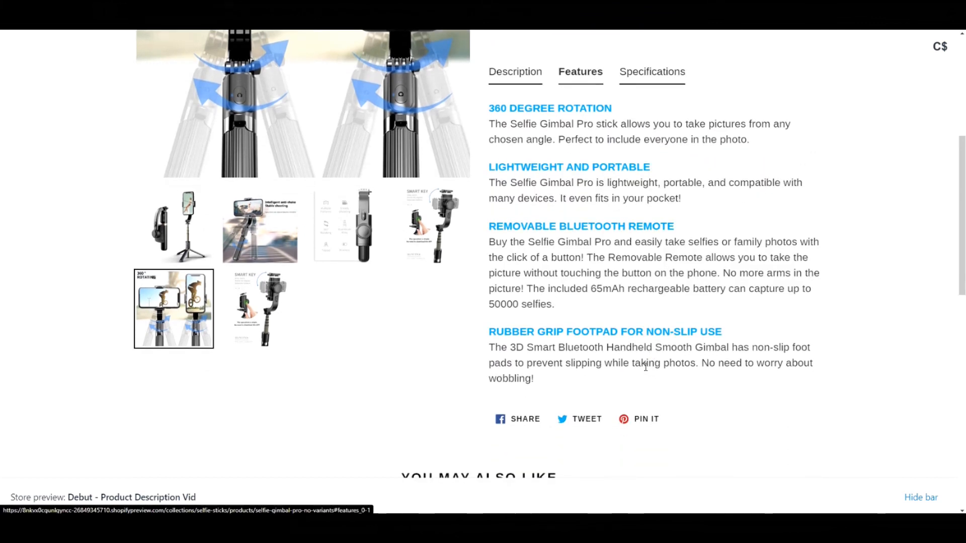
scroll(645, 366, "up", 6)
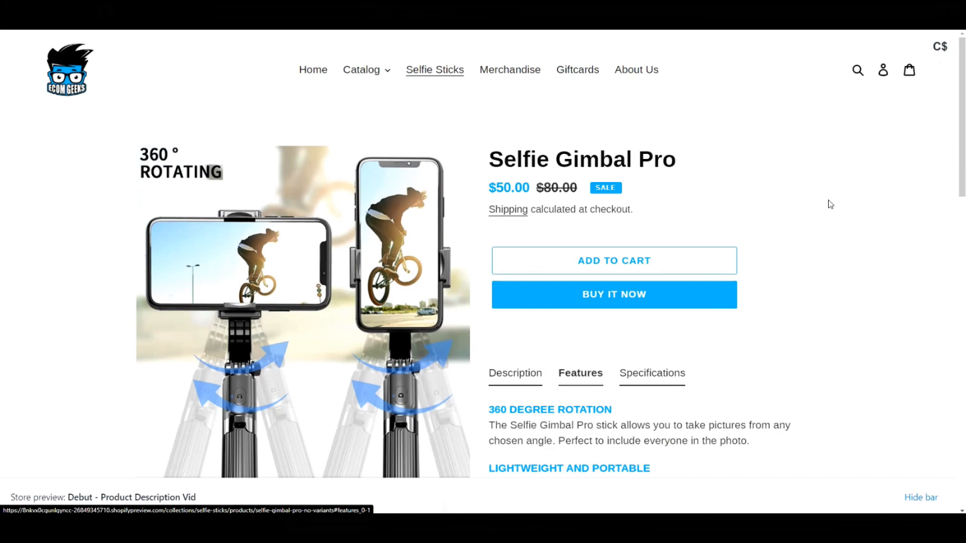